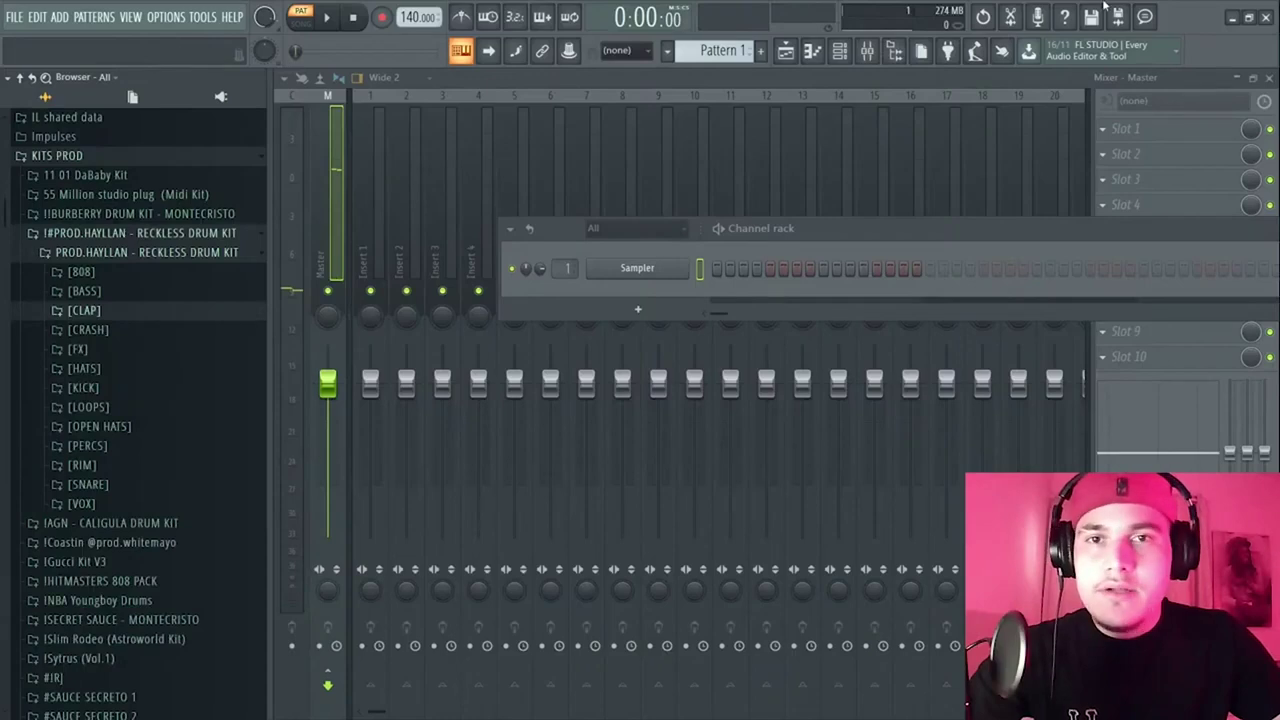
- Audition the samples of the Dark Secret kit in Arcade by playing several of its white keys
{"action": "key", "text": "alt+F8"}
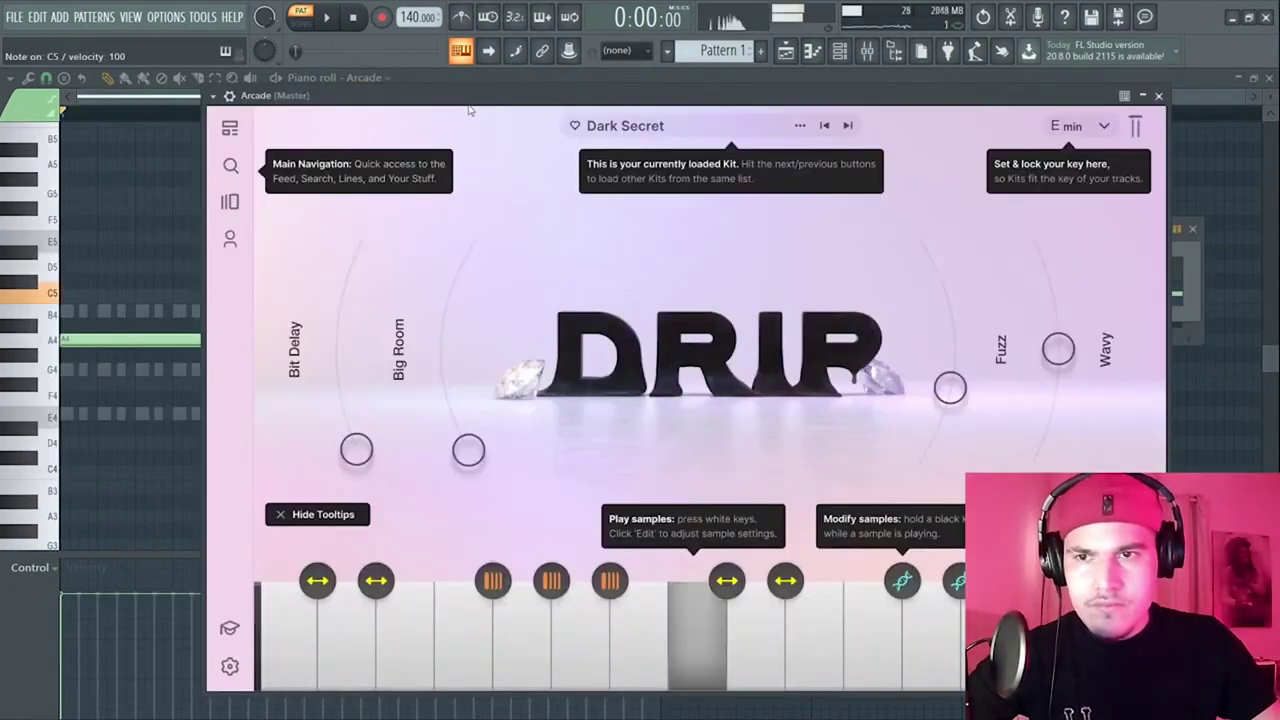
{"action": "key", "text": "x"}
{"action": "key", "text": "v"}
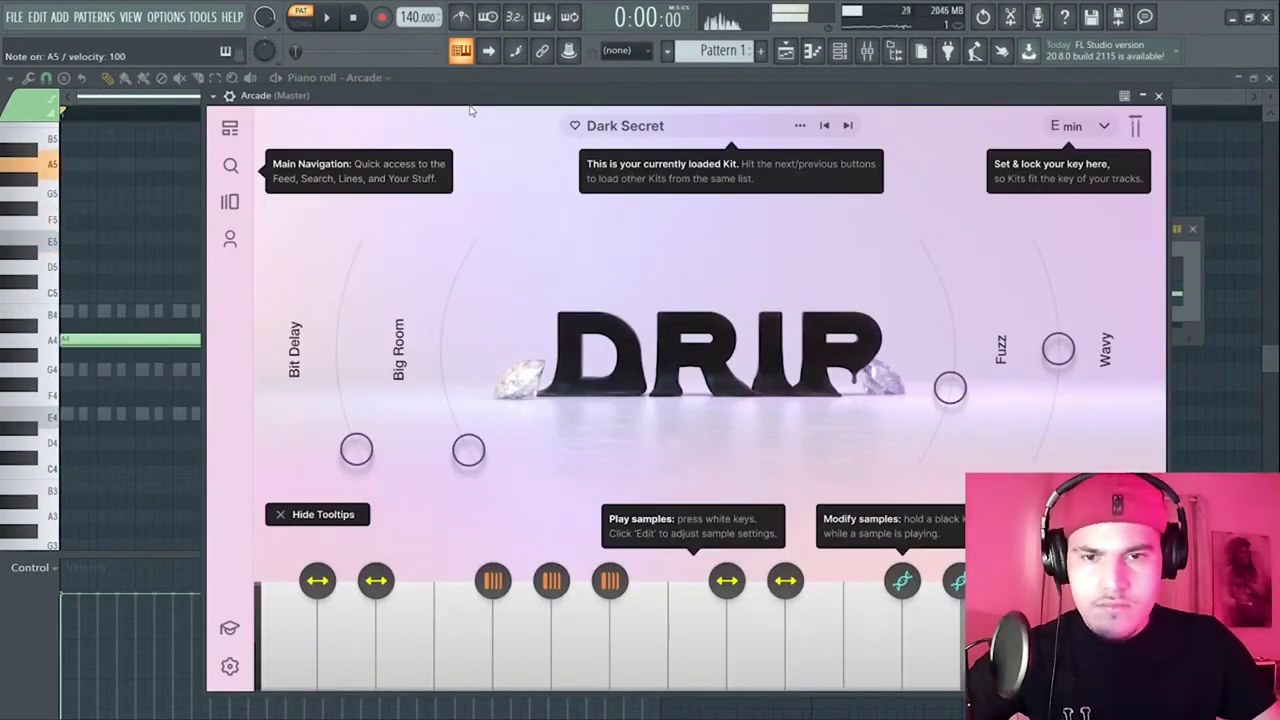
{"action": "key", "text": "c"}
{"action": "key", "text": "v"}
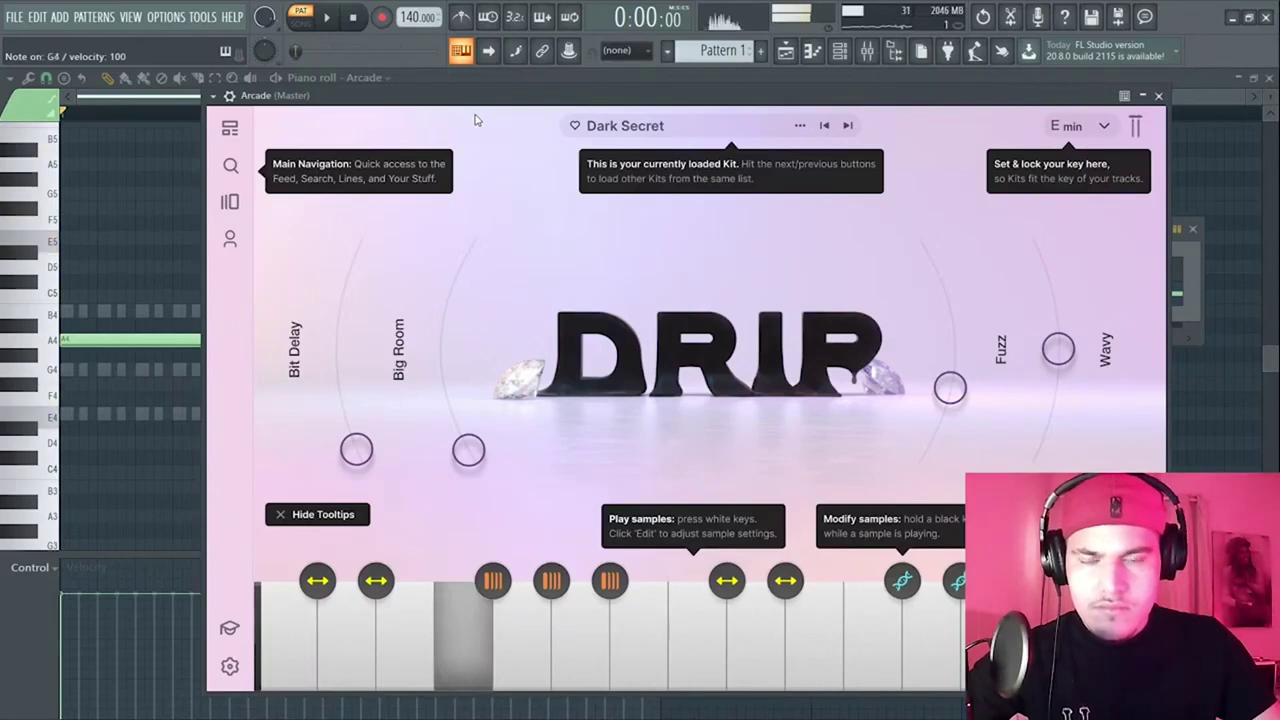
{"action": "key", "text": "b"}
{"action": "key", "text": "n"}
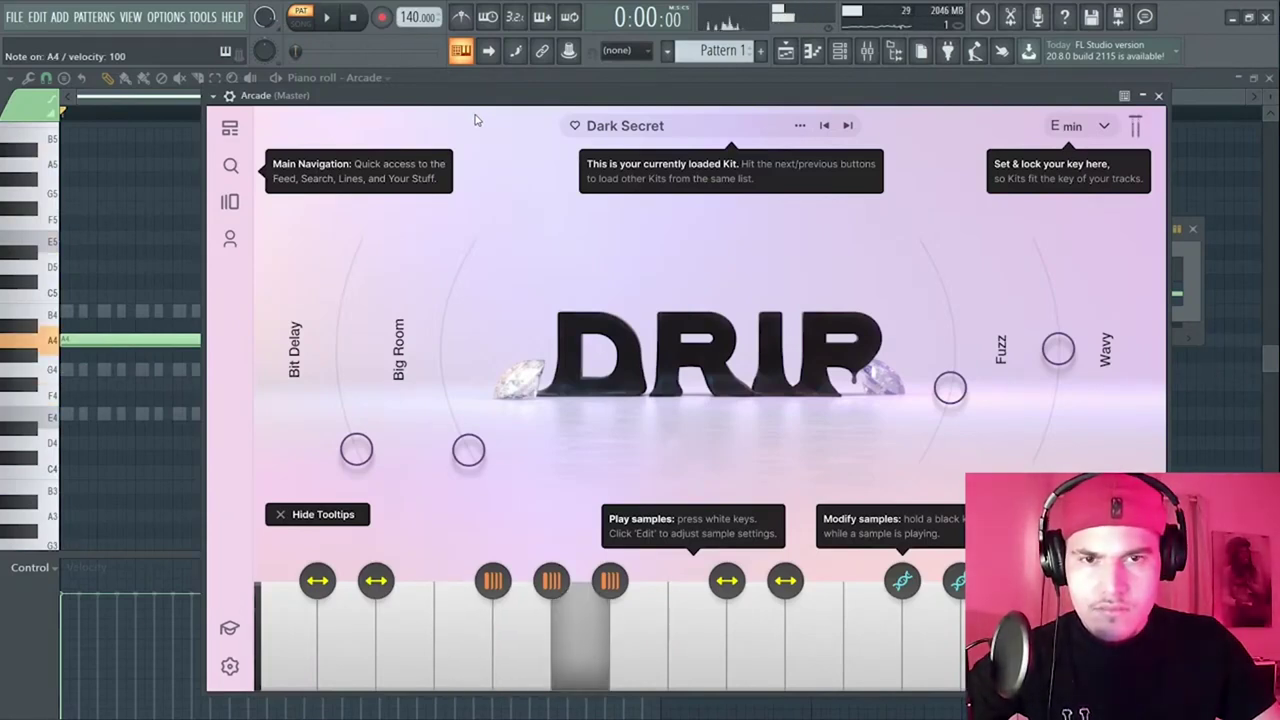
{"action": "key", "text": "m"}
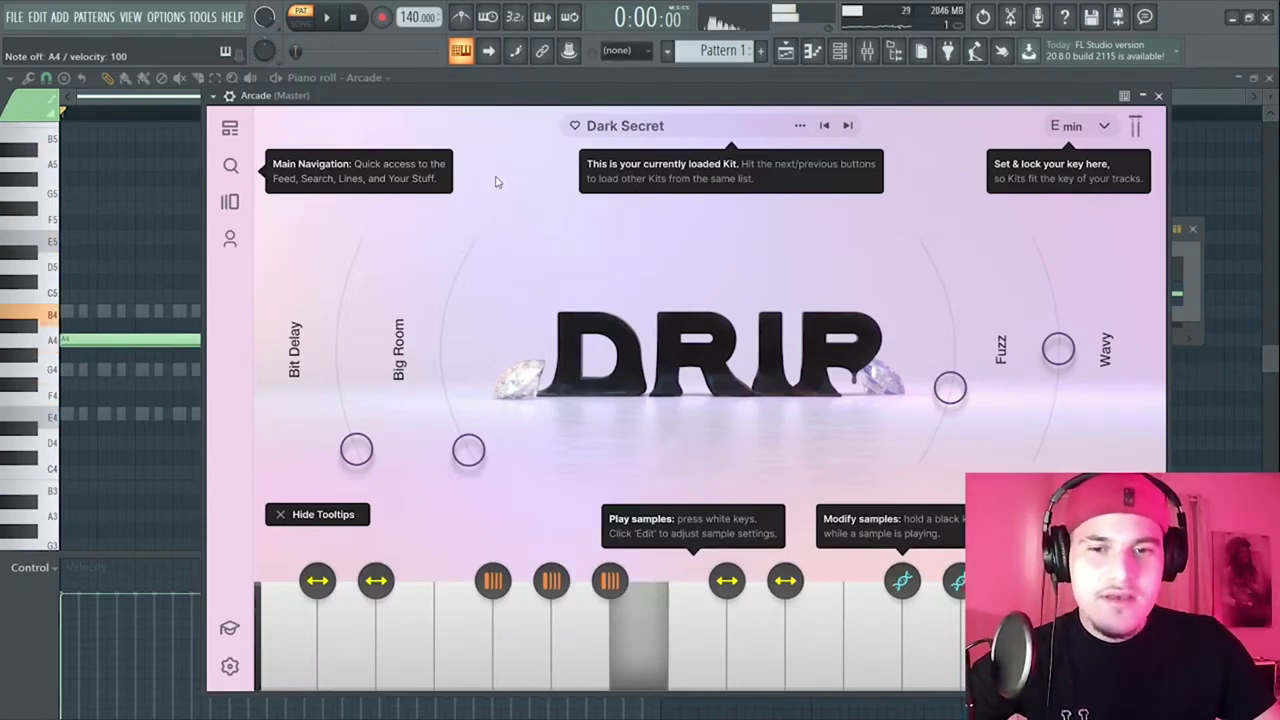
{"action": "key", "text": "n"}
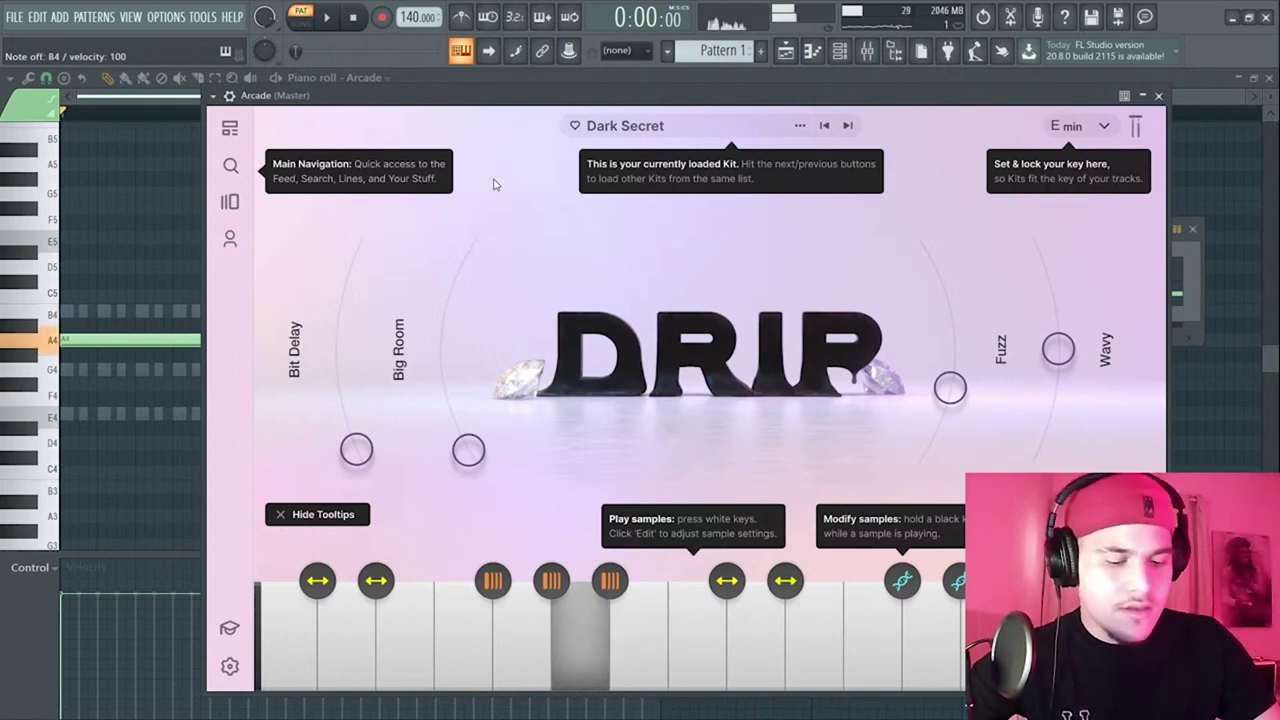
{"action": "key", "text": "n"}
{"action": "key", "text": "n"}
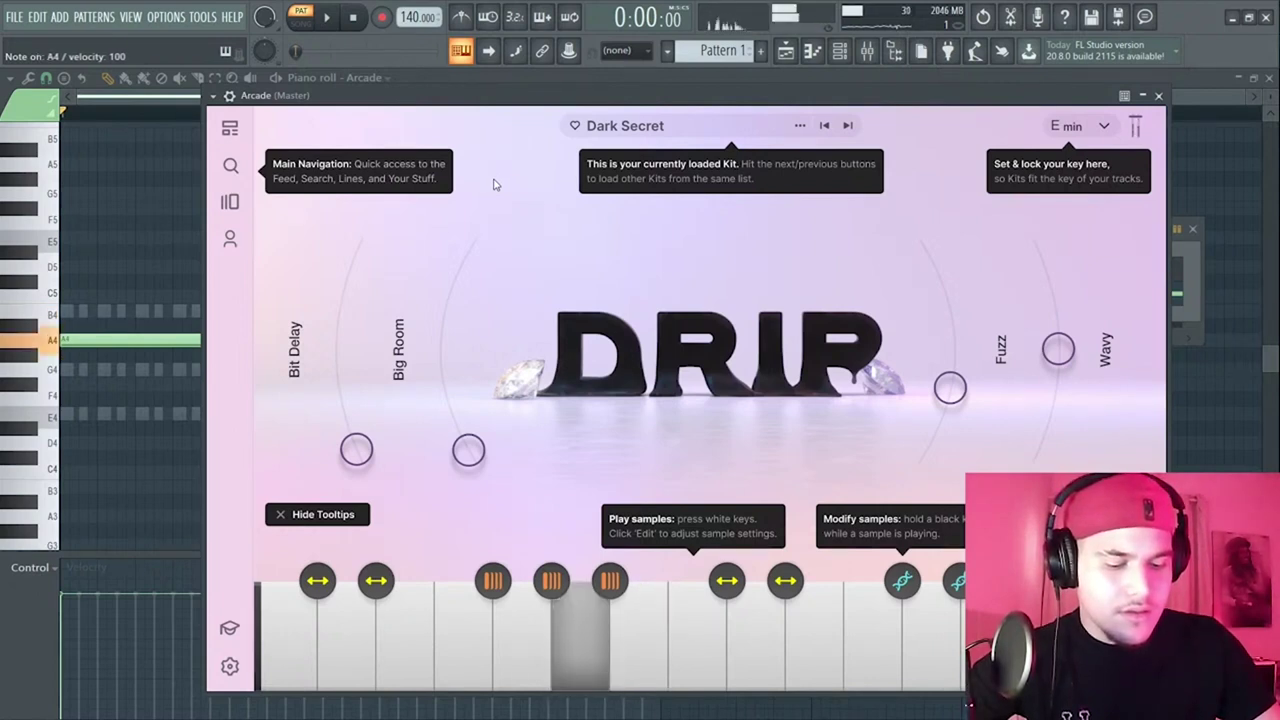
{"action": "key", "text": "b"}
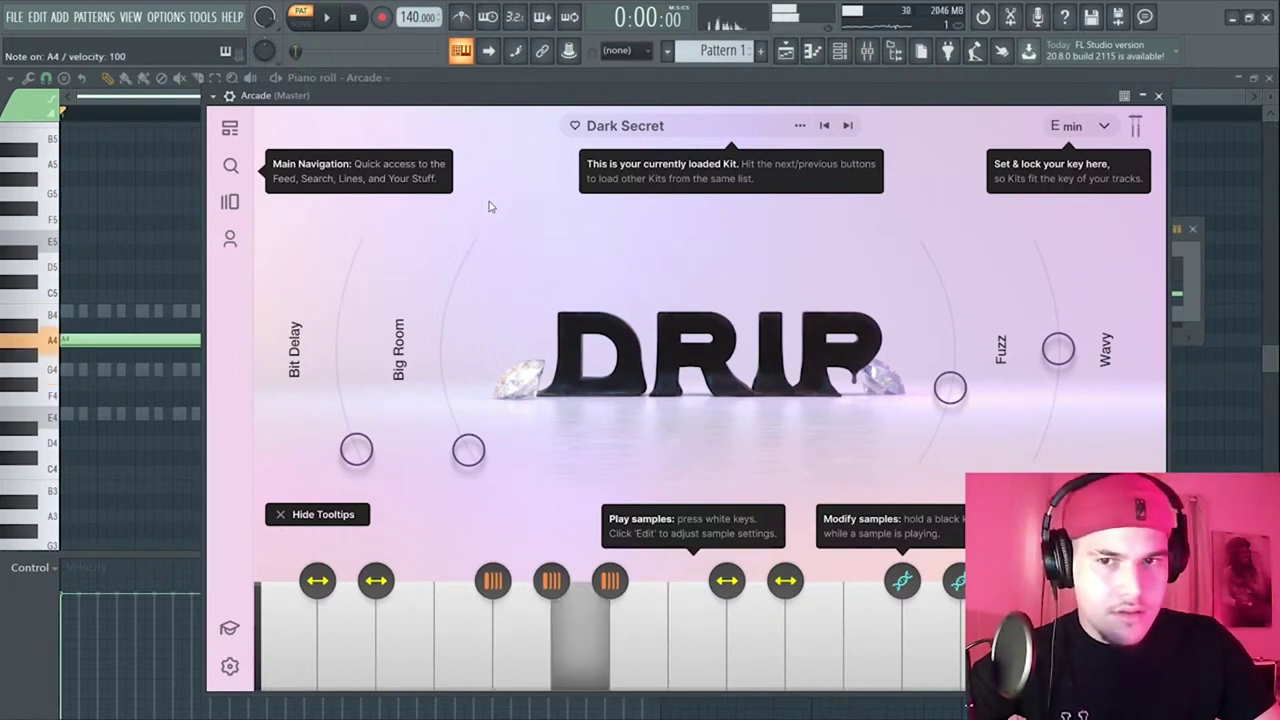
{"action": "key", "text": "n"}
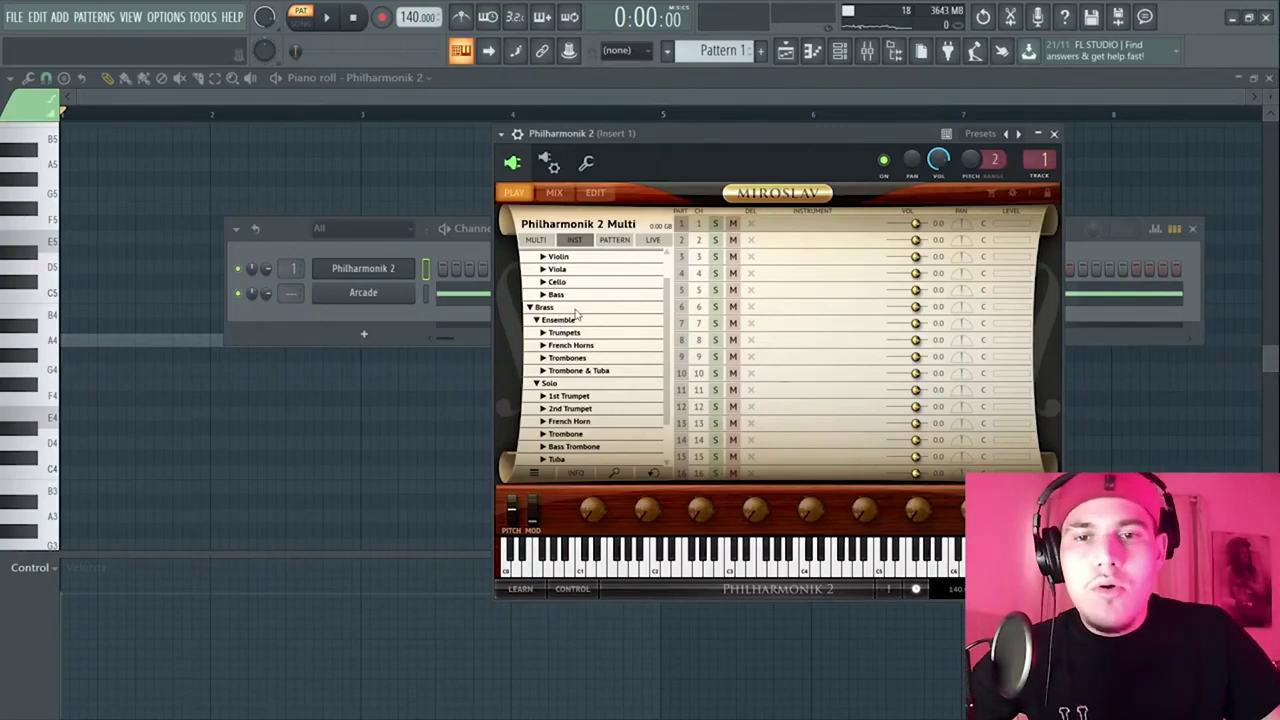
- Load the 3 Trombones Multi instrument from the brass ensemble Trombones group in Philharmonik 2
{"action": "left_click", "coordinate": [543, 358]}
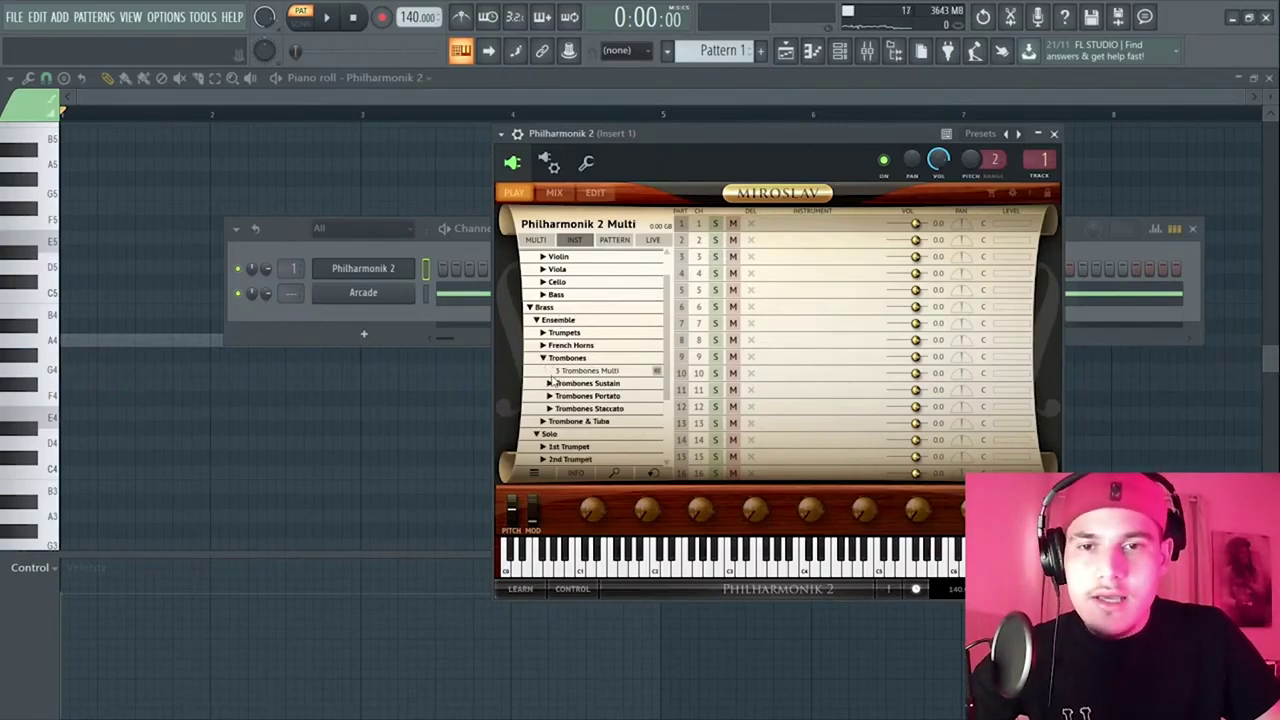
{"action": "double_click", "coordinate": [595, 371]}
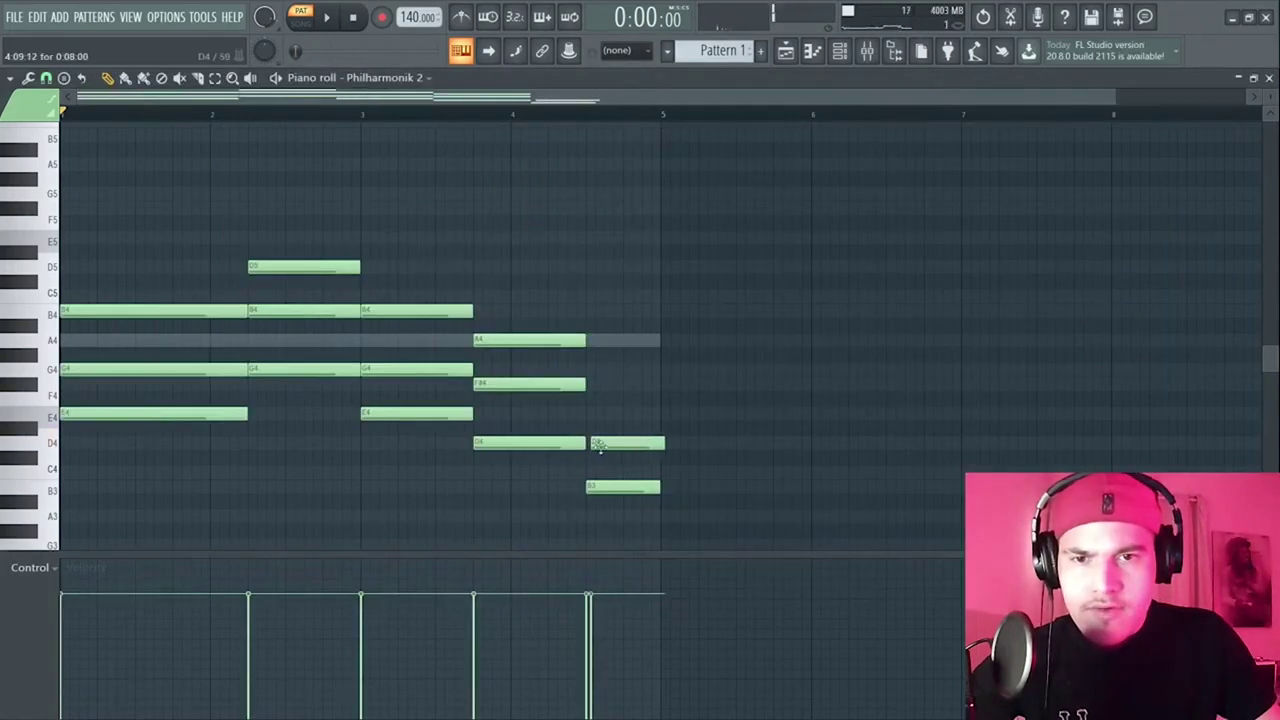
- Complete the chord in the second half of bar 4 with an F#4 note and play the progression
{"action": "left_click_drag", "start_coordinate": [600, 414], "coordinate": [590, 386]}
{"action": "key", "text": "space"}
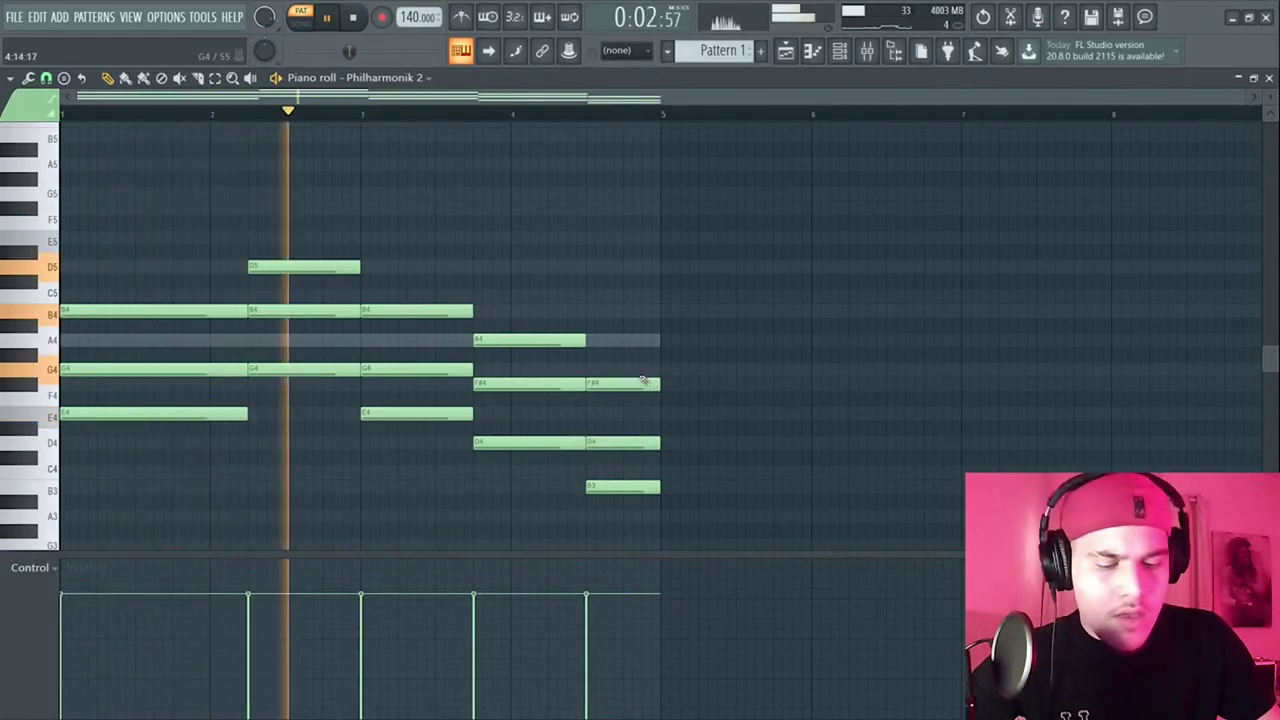
{"action": "key", "text": "space"}
{"action": "key", "text": "space"}
- Delete the D5, B4 and G4 notes of the second chord, in bar 2
{"action": "right_click", "coordinate": [345, 266]}
{"action": "right_click", "coordinate": [335, 310]}
{"action": "right_click", "coordinate": [315, 369]}
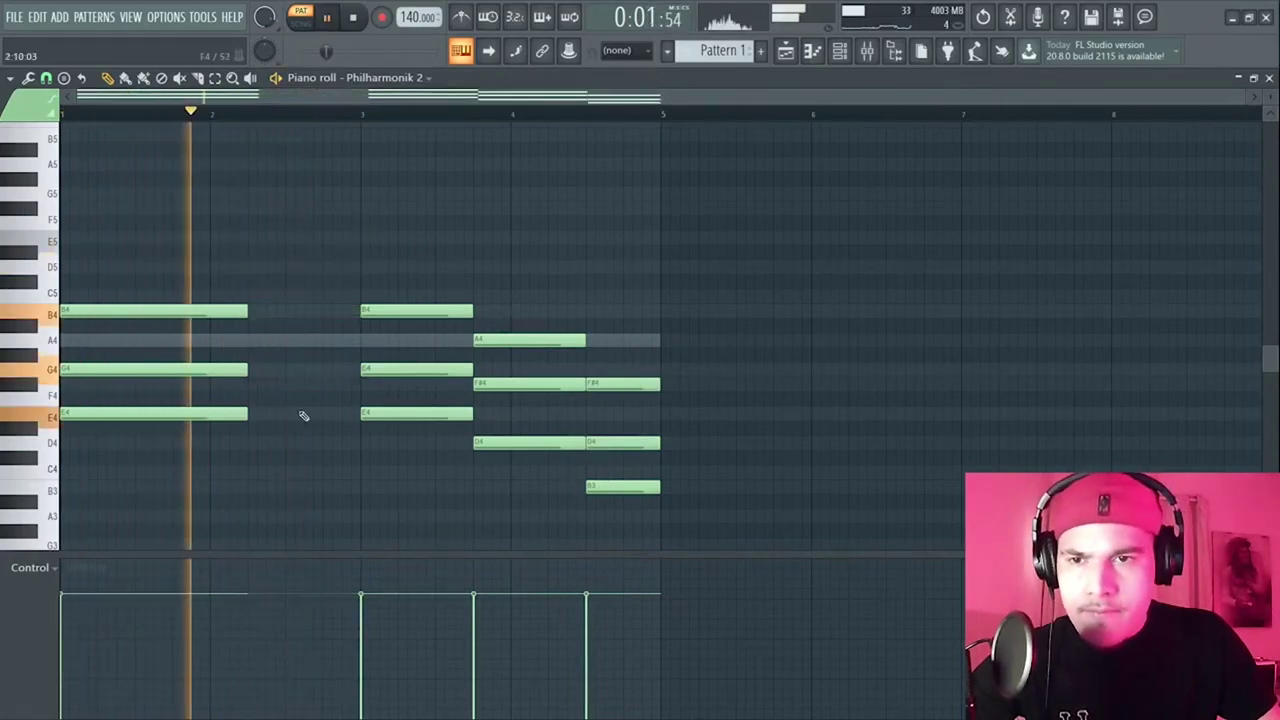
{"action": "key", "text": "space"}
{"action": "left_click", "coordinate": [250, 486]}
{"action": "key", "text": "space"}
{"action": "right_click", "coordinate": [252, 487]}
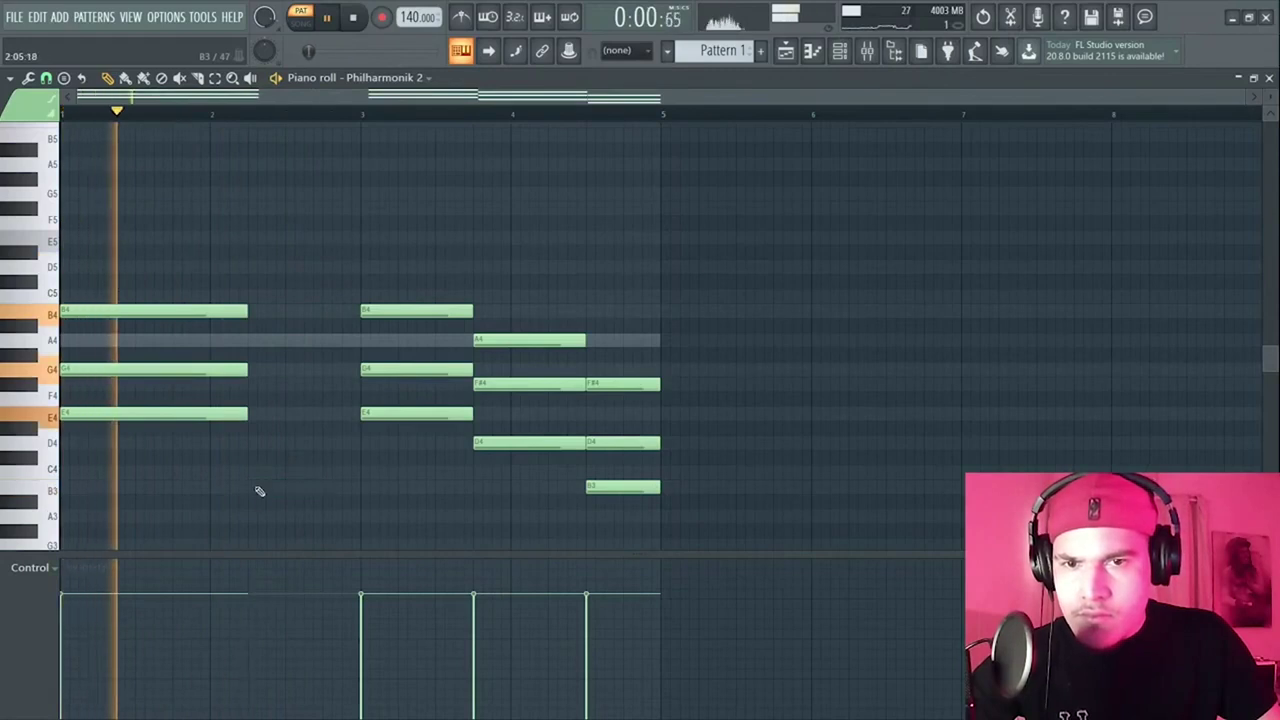
{"action": "key", "text": "space"}
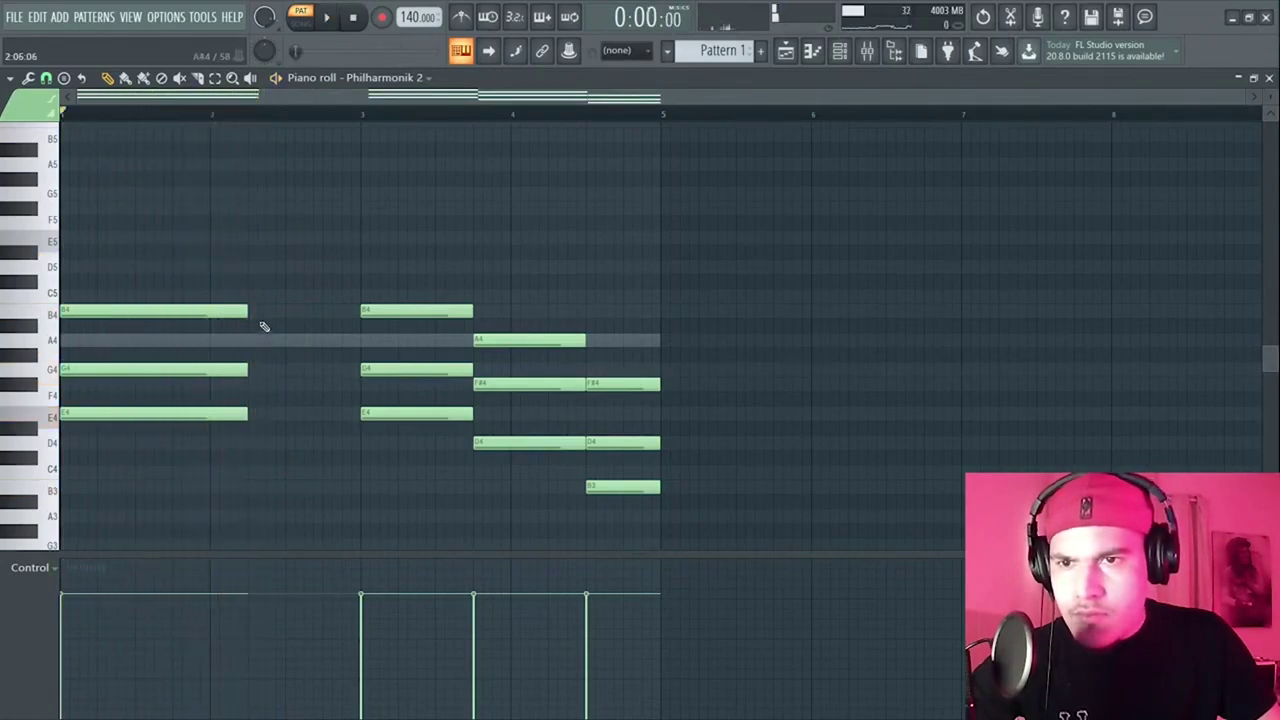
- Build a new second chord from B4, D5 and F#5 on beat 2 of bar 2, and extend it to bar 3
{"action": "left_click", "coordinate": [251, 310]}
{"action": "left_click", "coordinate": [250, 267]}
{"action": "key", "text": "space"}
{"action": "left_click", "coordinate": [250, 208]}
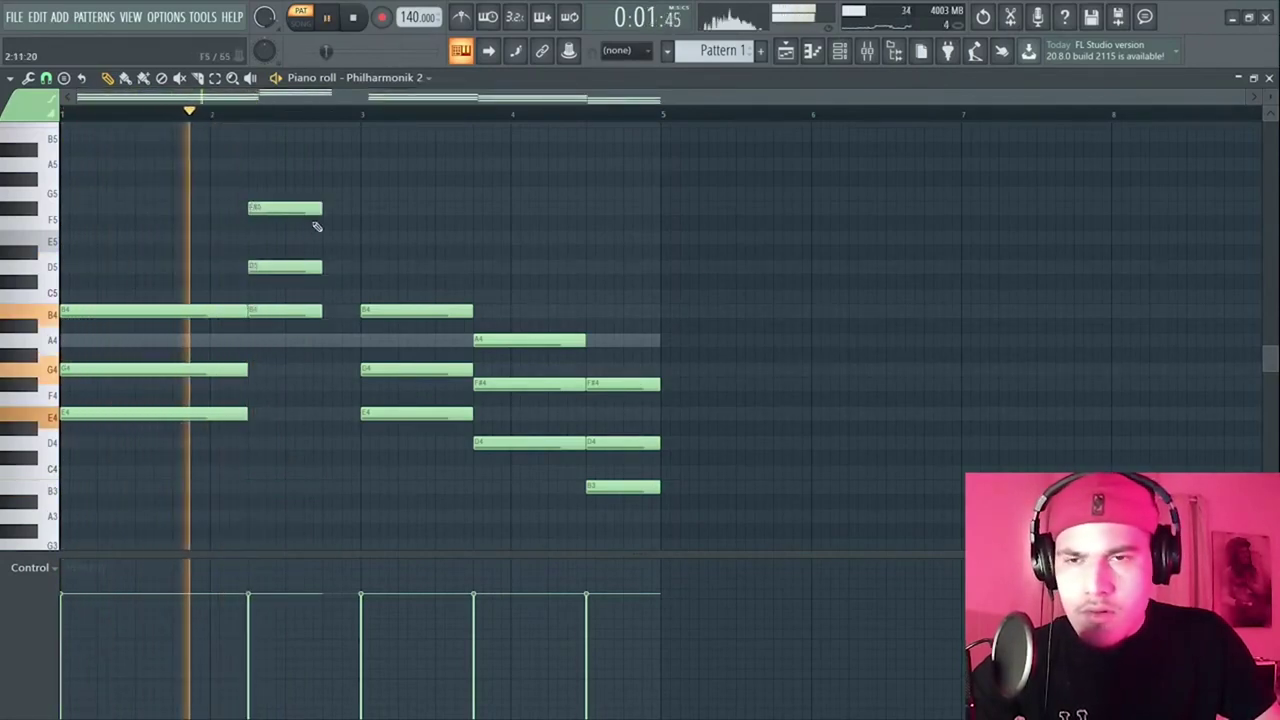
{"action": "left_click_drag", "start_coordinate": [330, 198], "coordinate": [360, 310]}
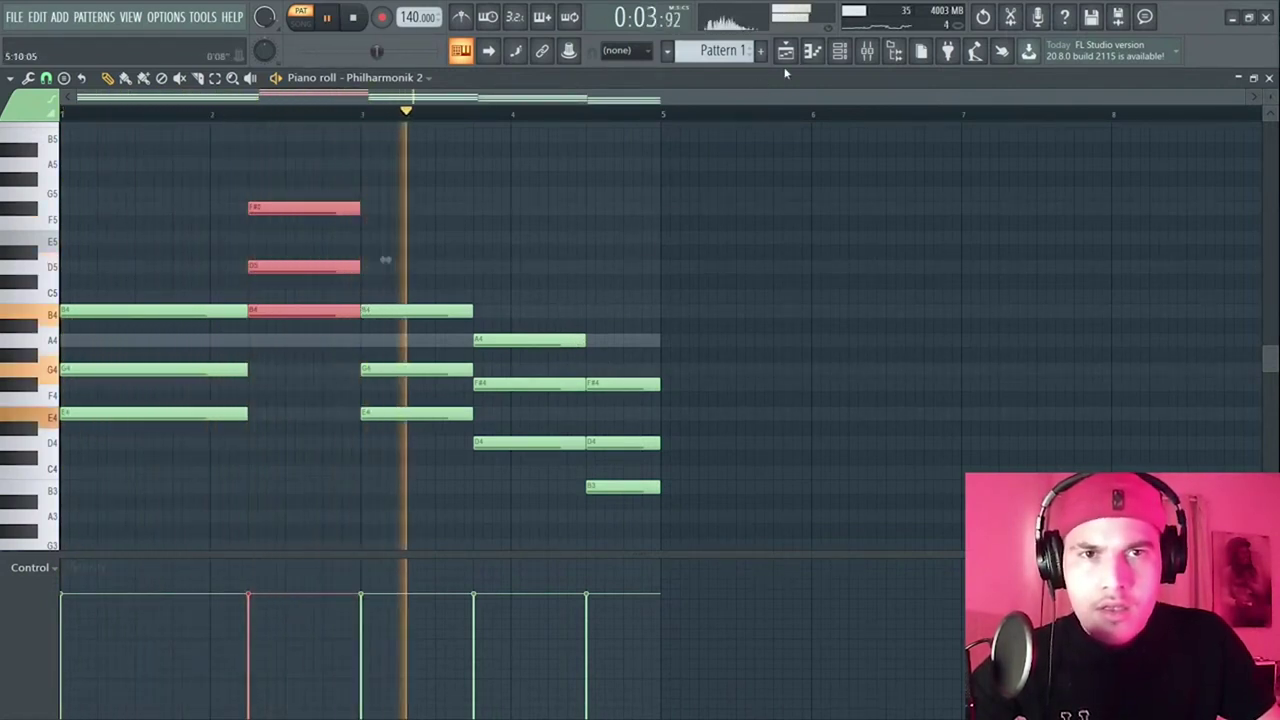
- Open the Philharmonik 2 channel's instrument while the pattern plays, and stop playback
{"action": "key", "text": "F6"}
{"action": "left_click", "coordinate": [391, 272]}
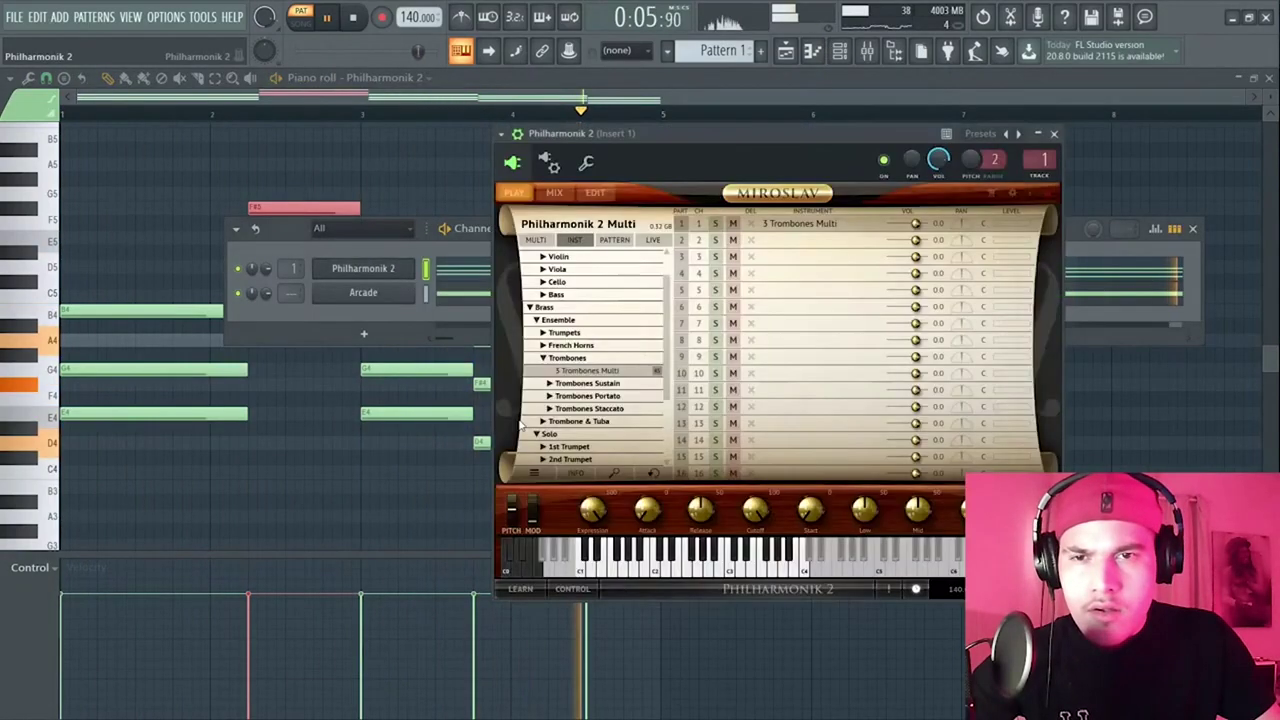
{"action": "key", "text": "space"}
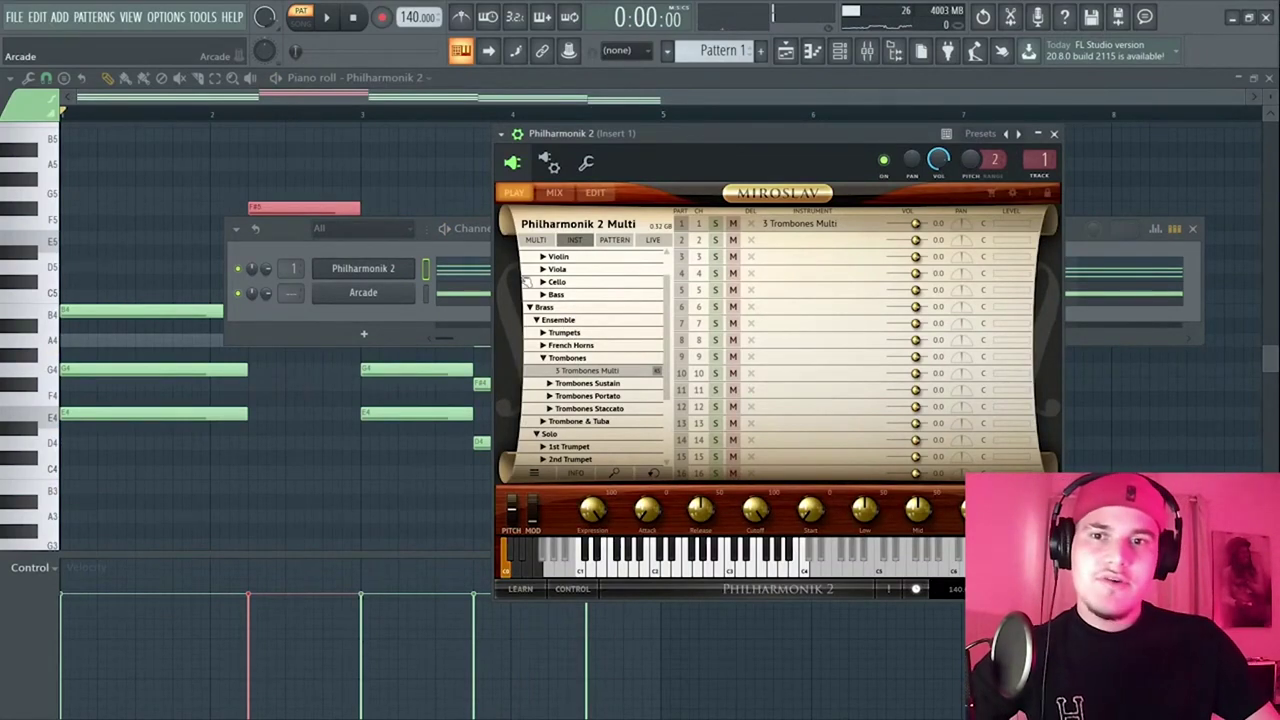
- Open the Arcade channel, audition several kit samples again, and play the pattern with its B4 note
{"action": "left_click", "coordinate": [363, 292]}
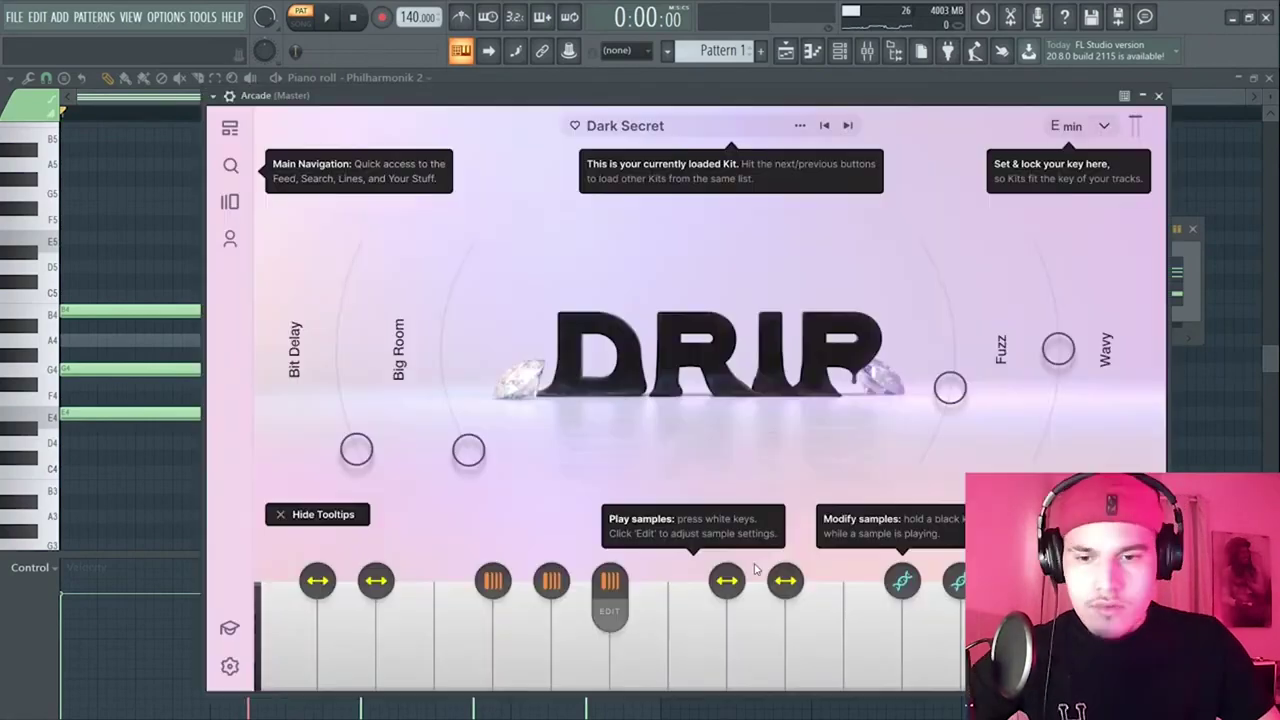
{"action": "key", "text": "z"}
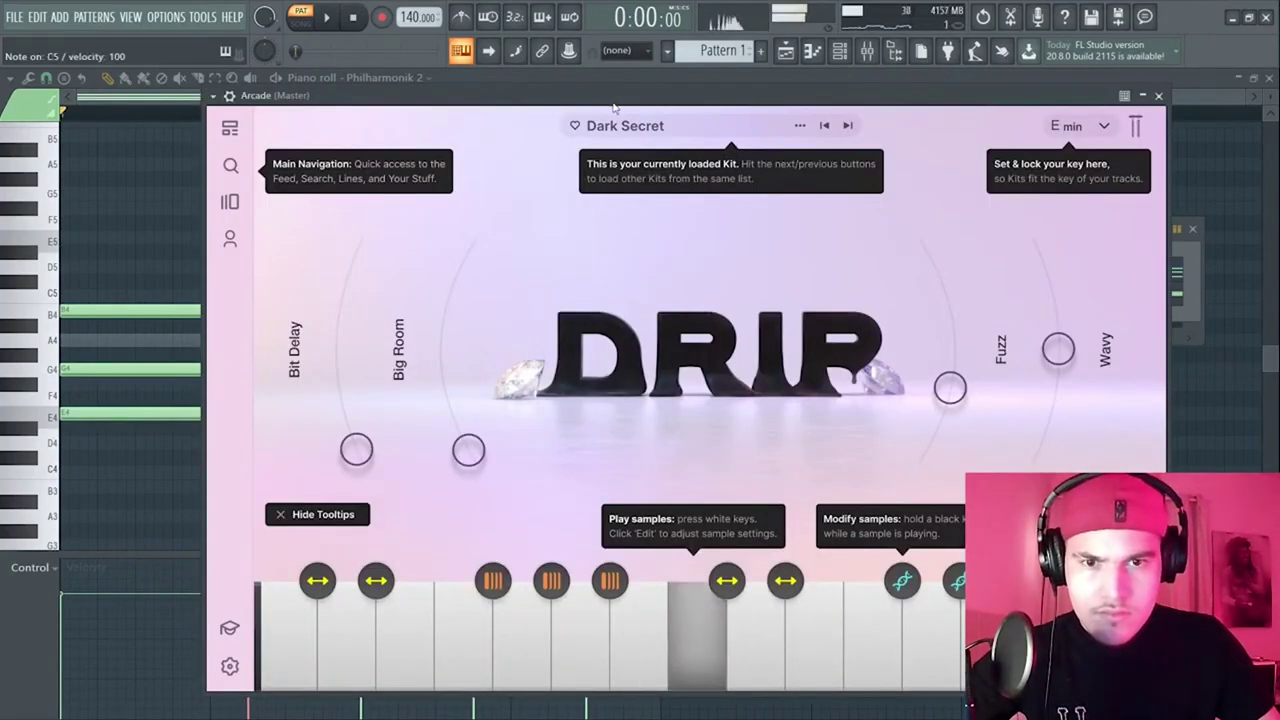
{"action": "key", "text": "n"}
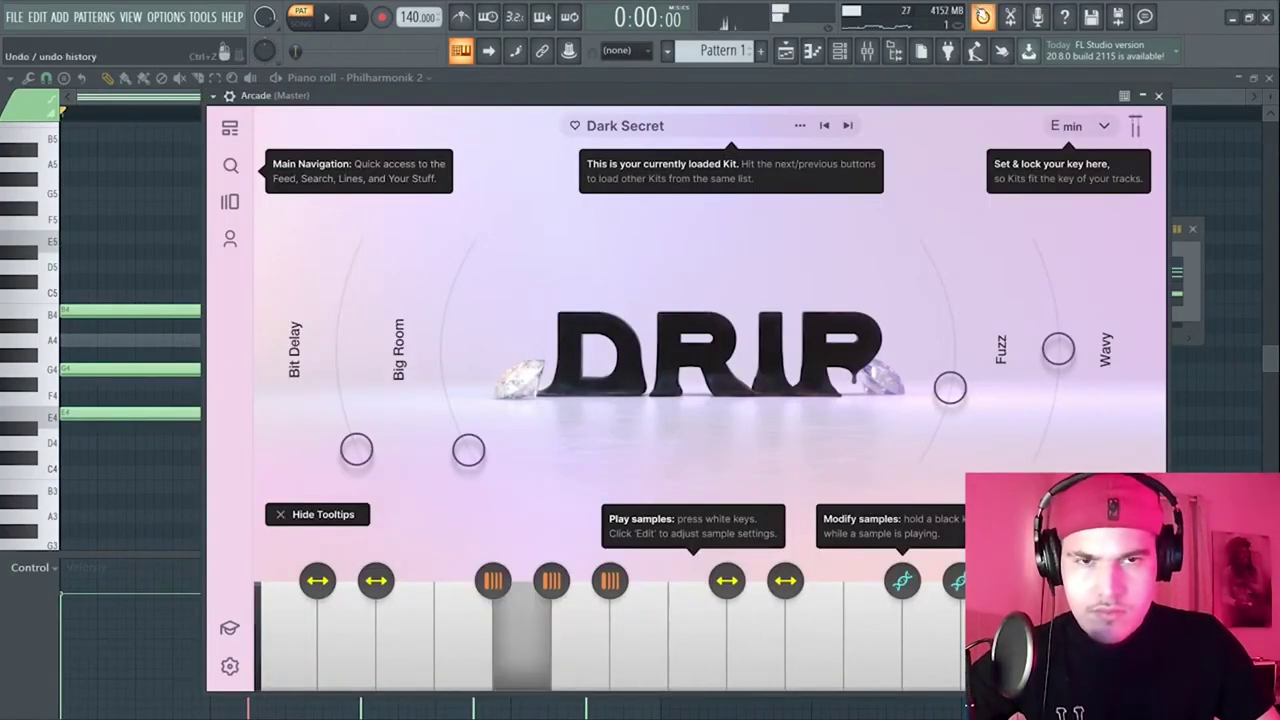
{"action": "key", "text": "n"}
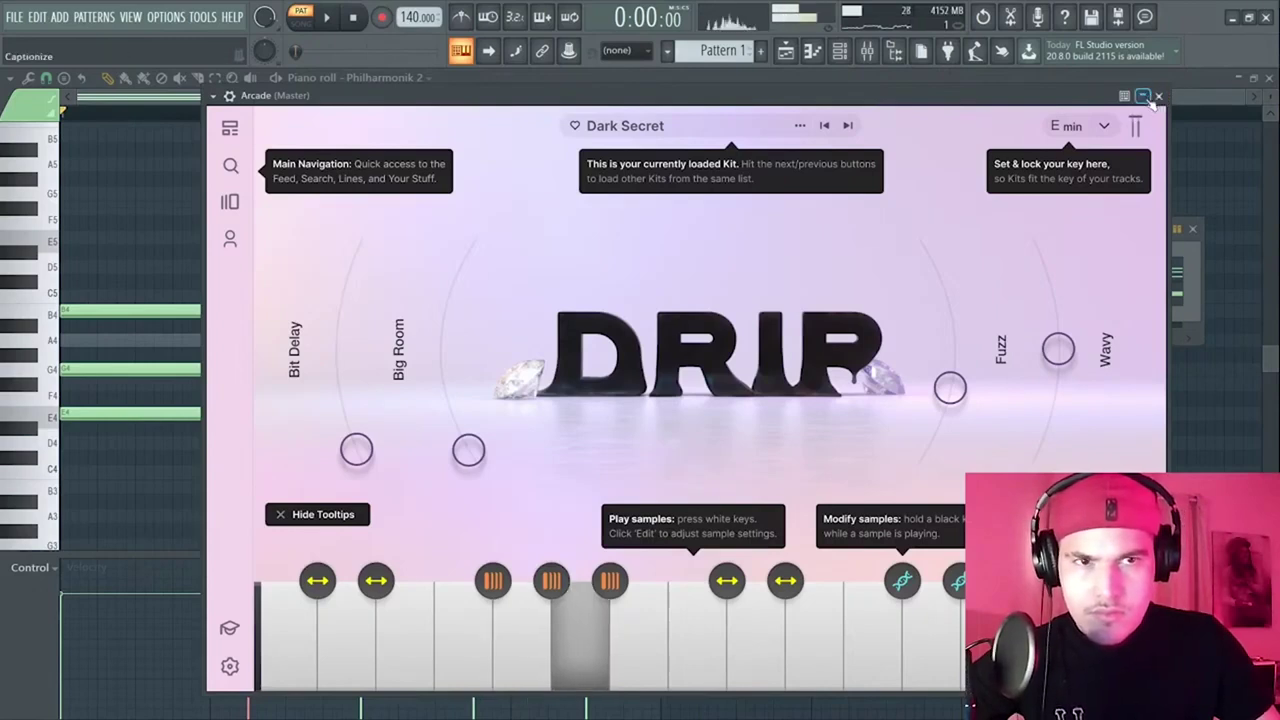
{"action": "key", "text": "b"}
{"action": "key", "text": "m"}
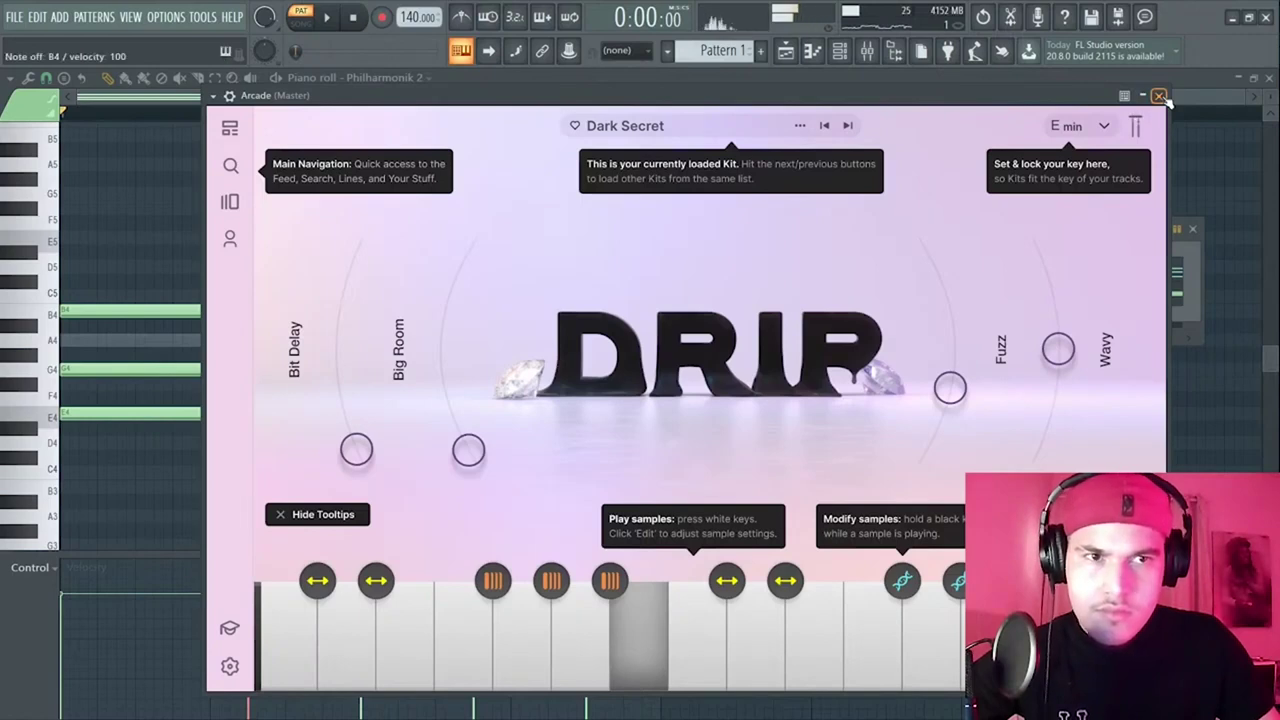
{"action": "key", "text": "space"}
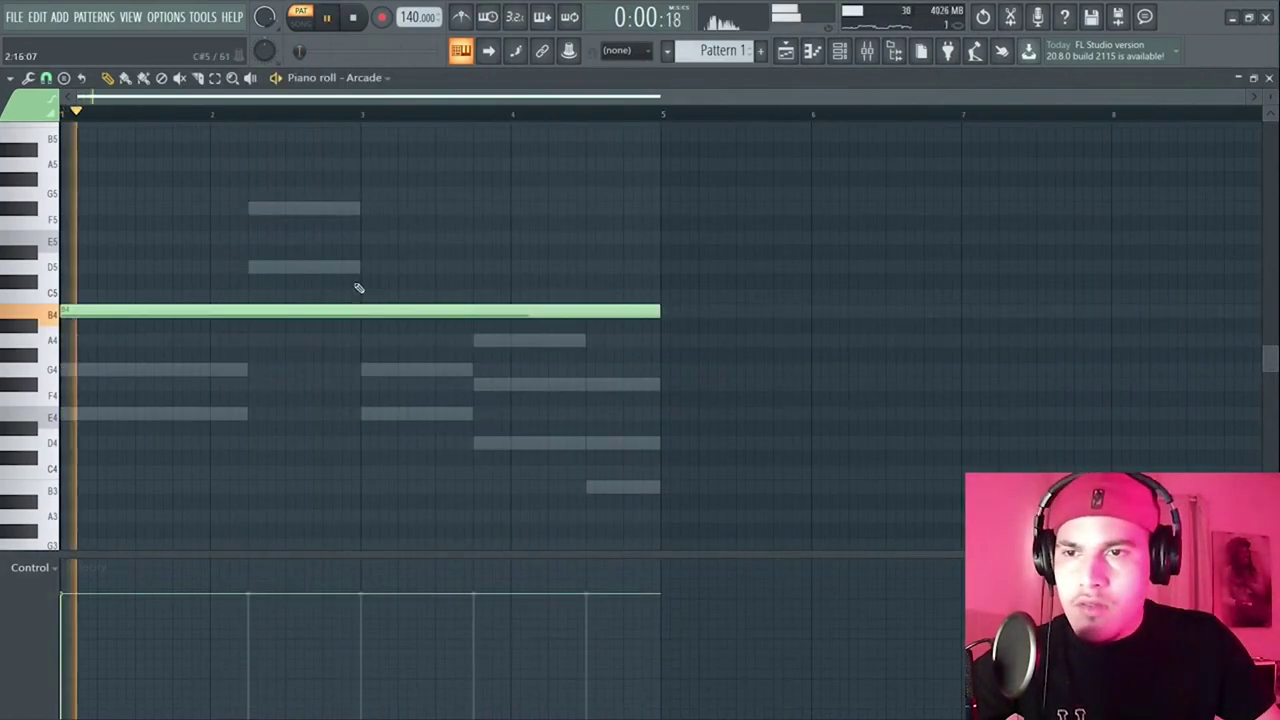
{"action": "key", "text": "F6"}
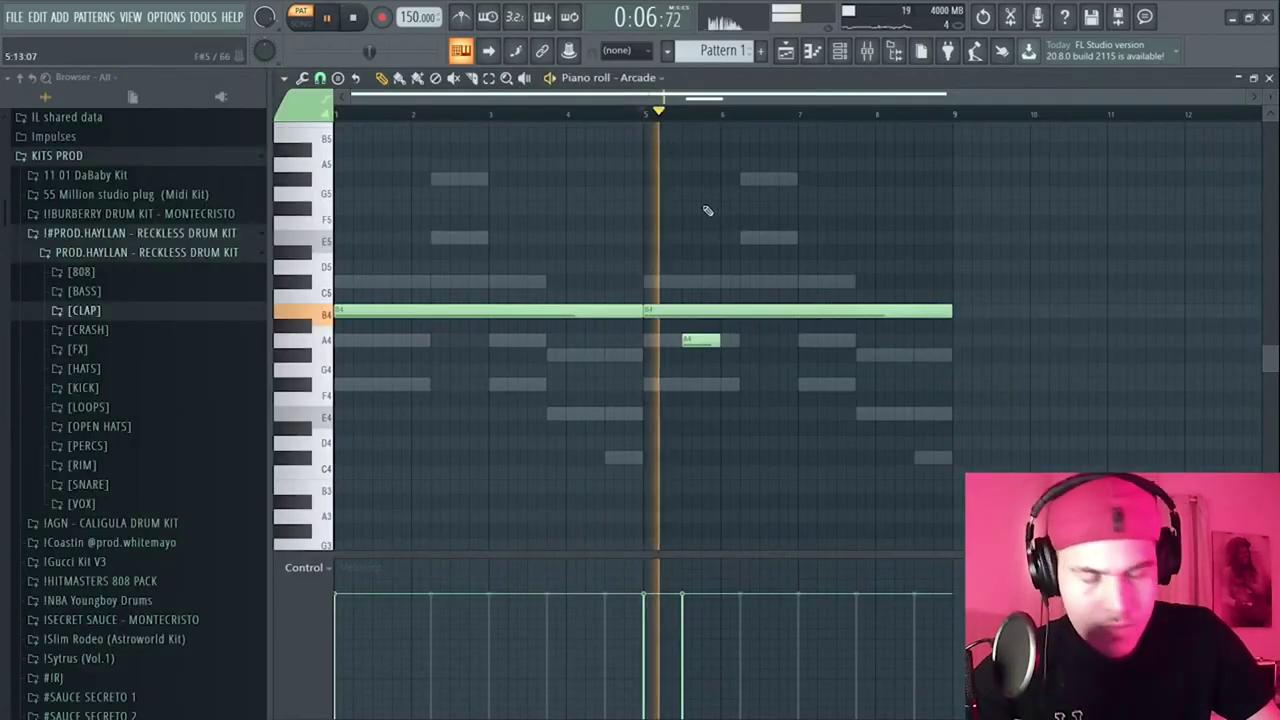
{"action": "key", "text": "F6"}
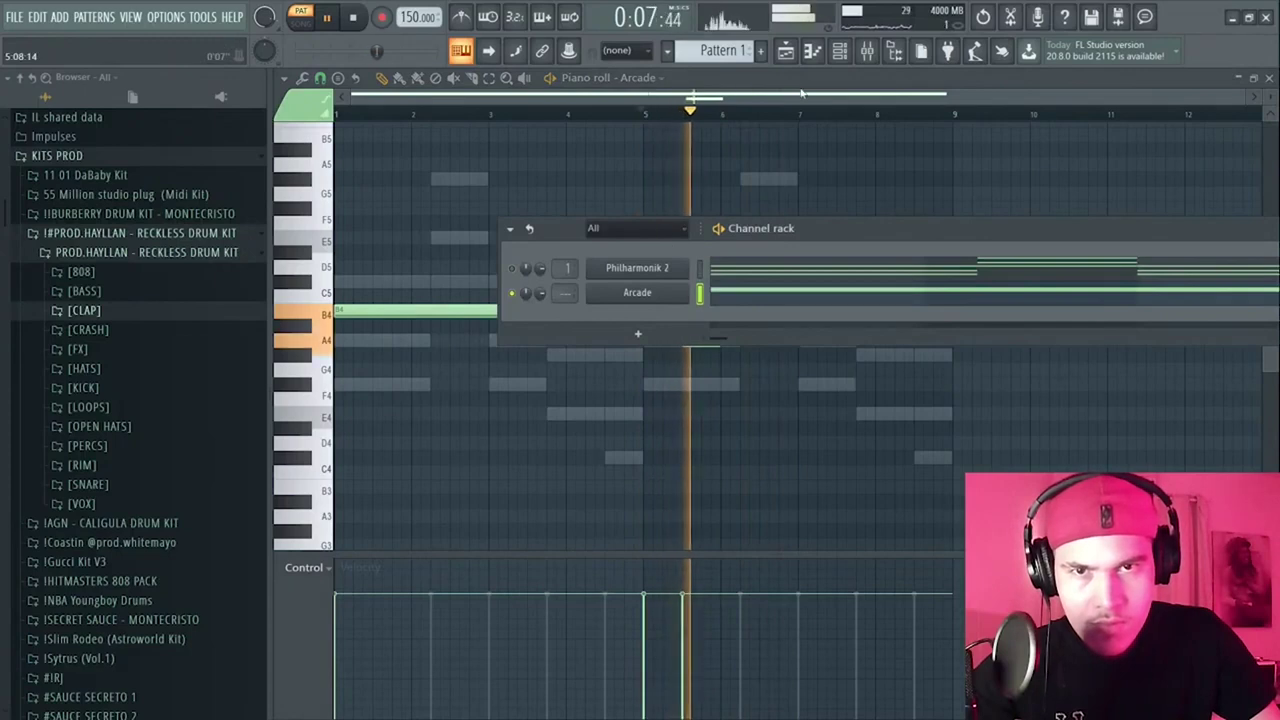
{"action": "key", "text": "F6"}
{"action": "left_click", "coordinate": [812, 240]}
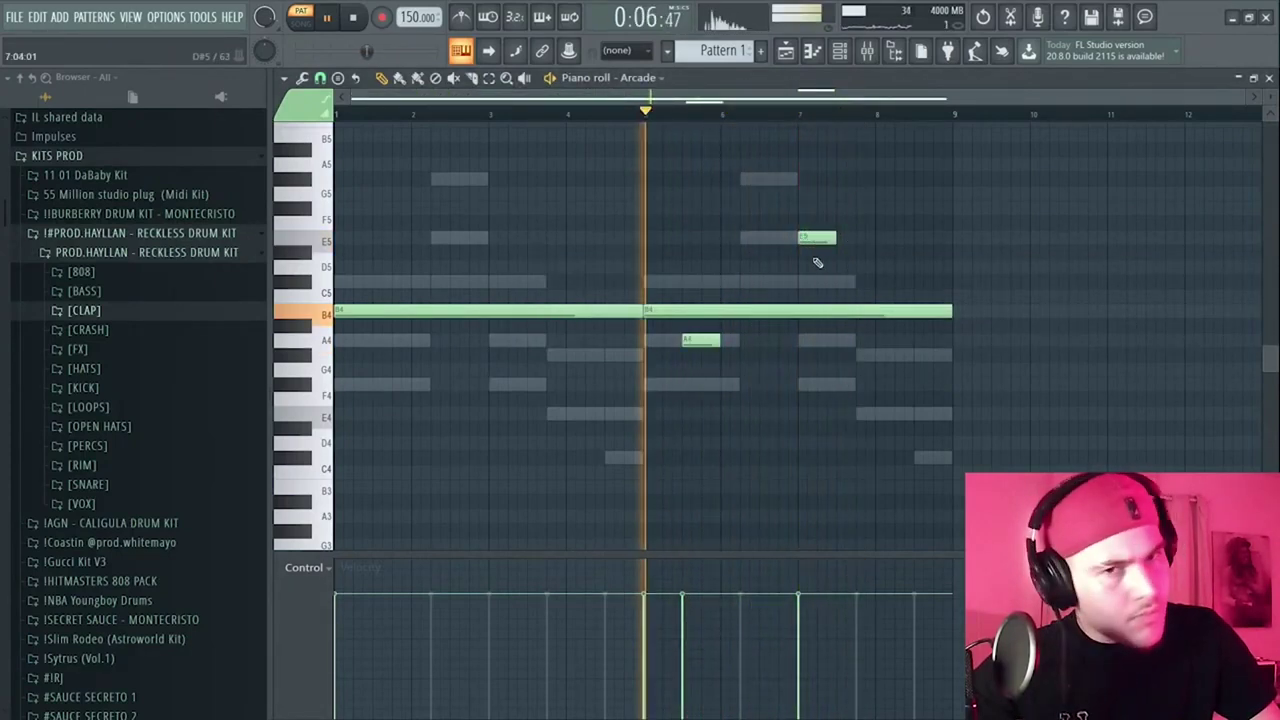
{"action": "key", "text": "ctrl+z"}
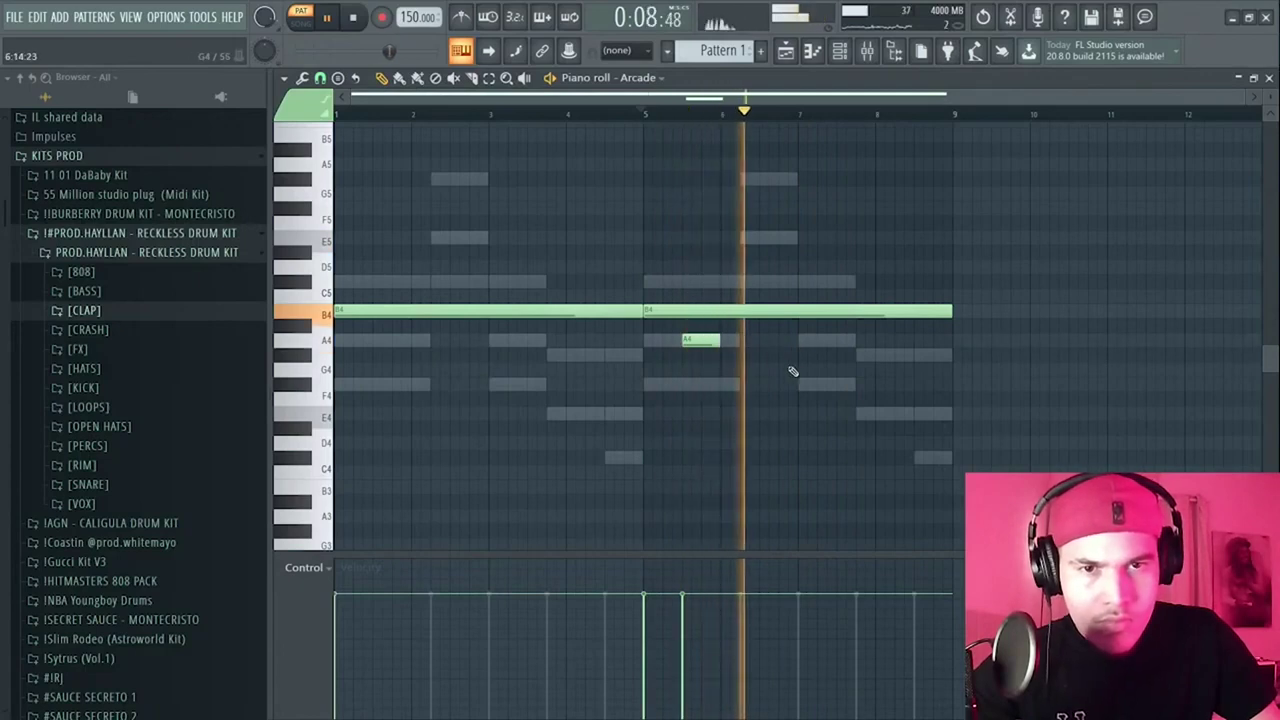
- Add half-bar G4 notes at bars 5 and 7, chop the bar 5 note into four, and delete the second slice
{"action": "left_click", "coordinate": [800, 371]}
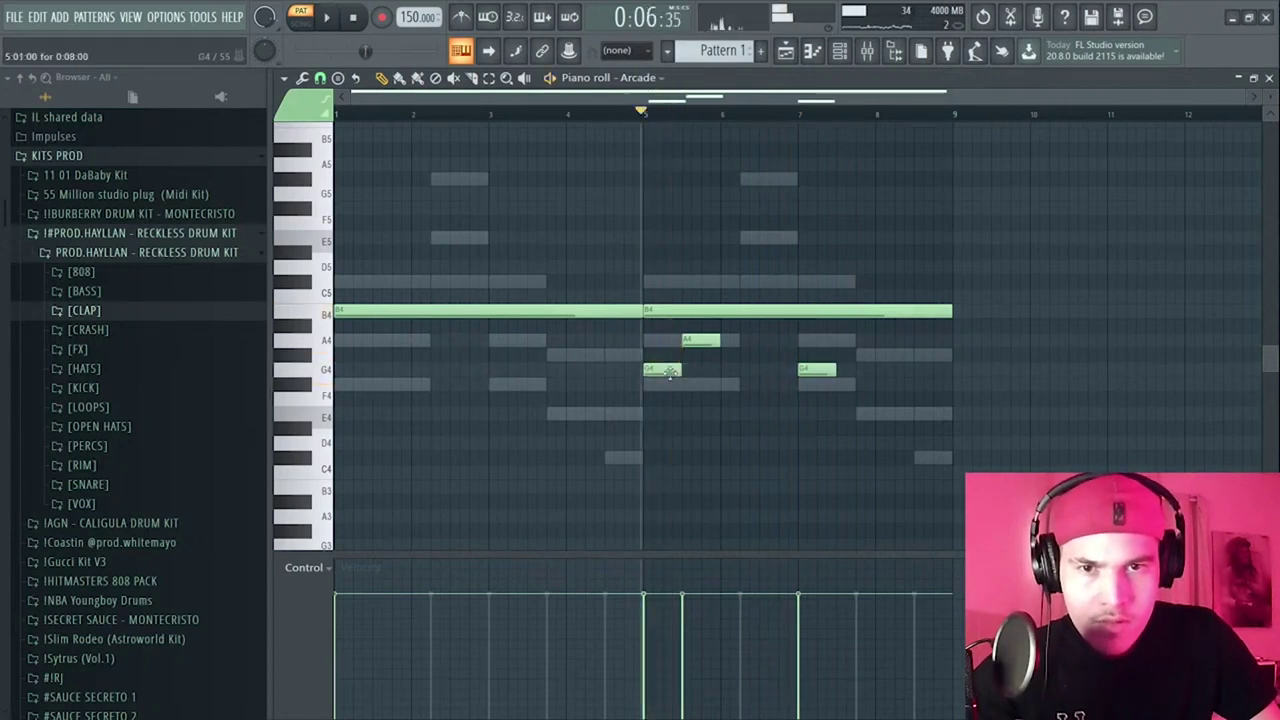
{"action": "scroll", "coordinate": [697, 374], "scroll_direction": "up", "scroll_amount": 3, "text": "ctrl"}
{"action": "key", "text": "ctrl+u"}
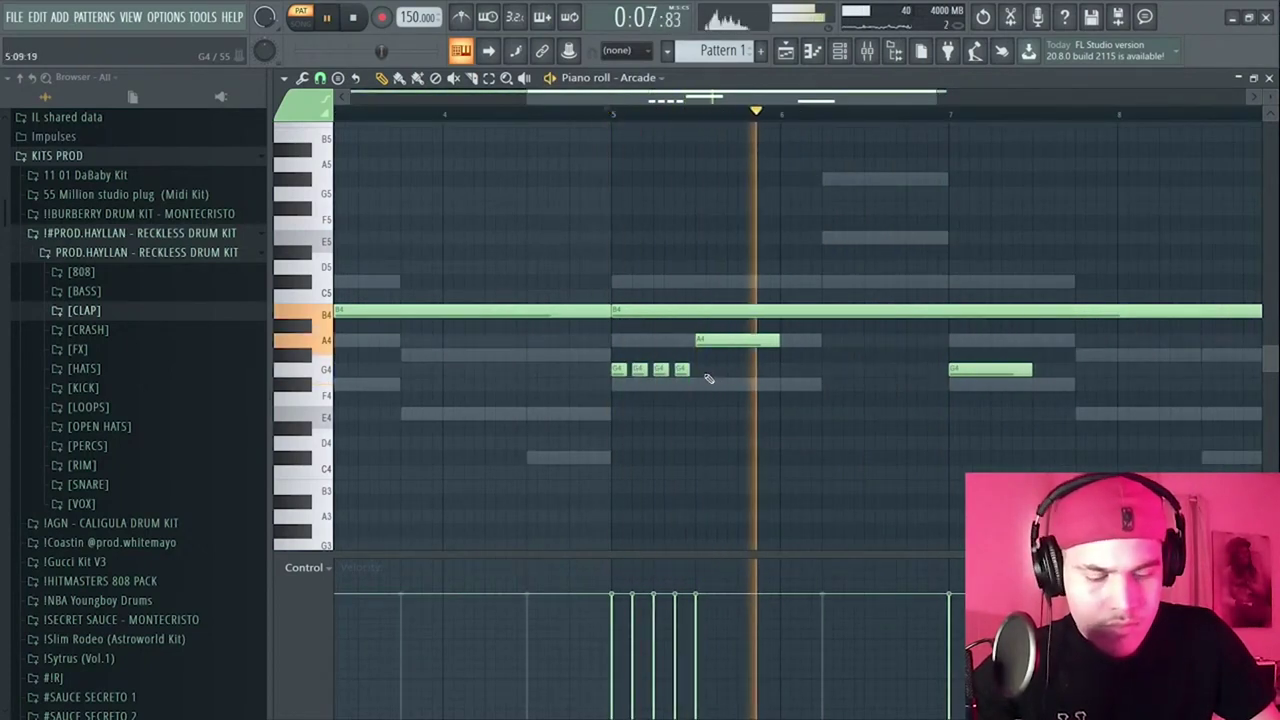
{"action": "right_click", "coordinate": [639, 369]}
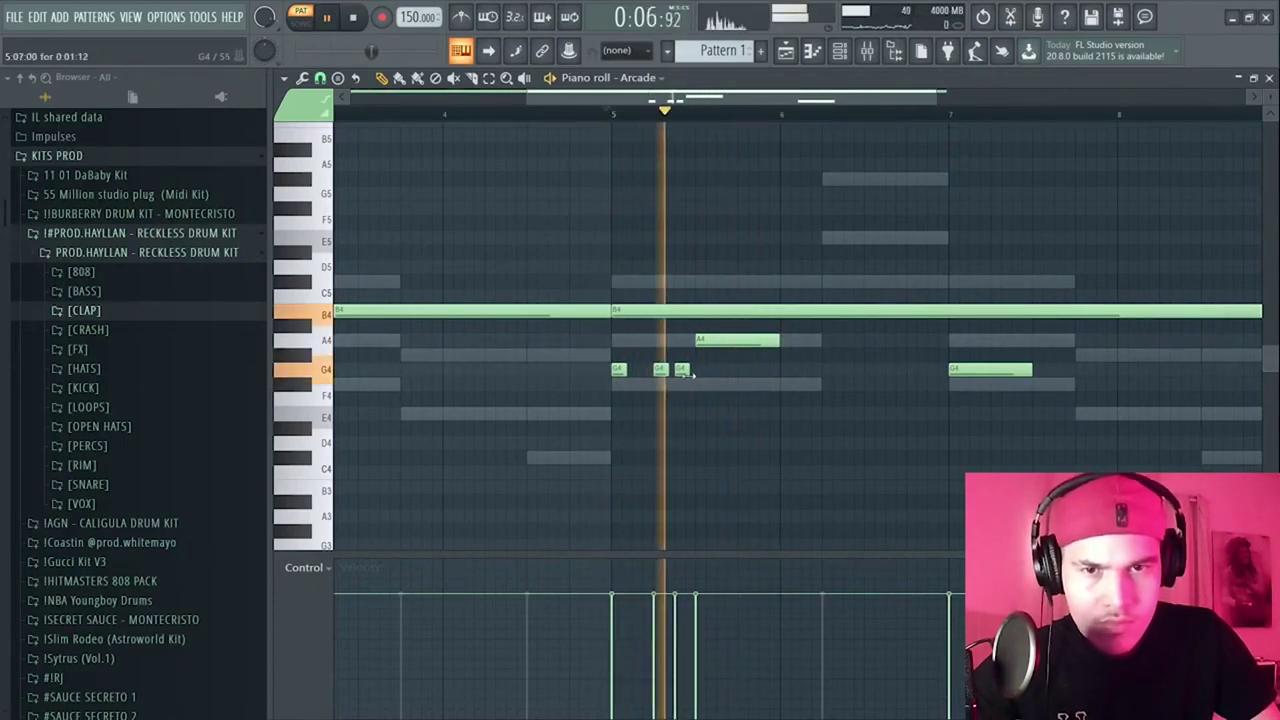
- Copy the three chopped G4 notes from bar 5 to beat 2 of bar 6
{"action": "left_click_drag", "start_coordinate": [708, 378], "coordinate": [838, 371]}
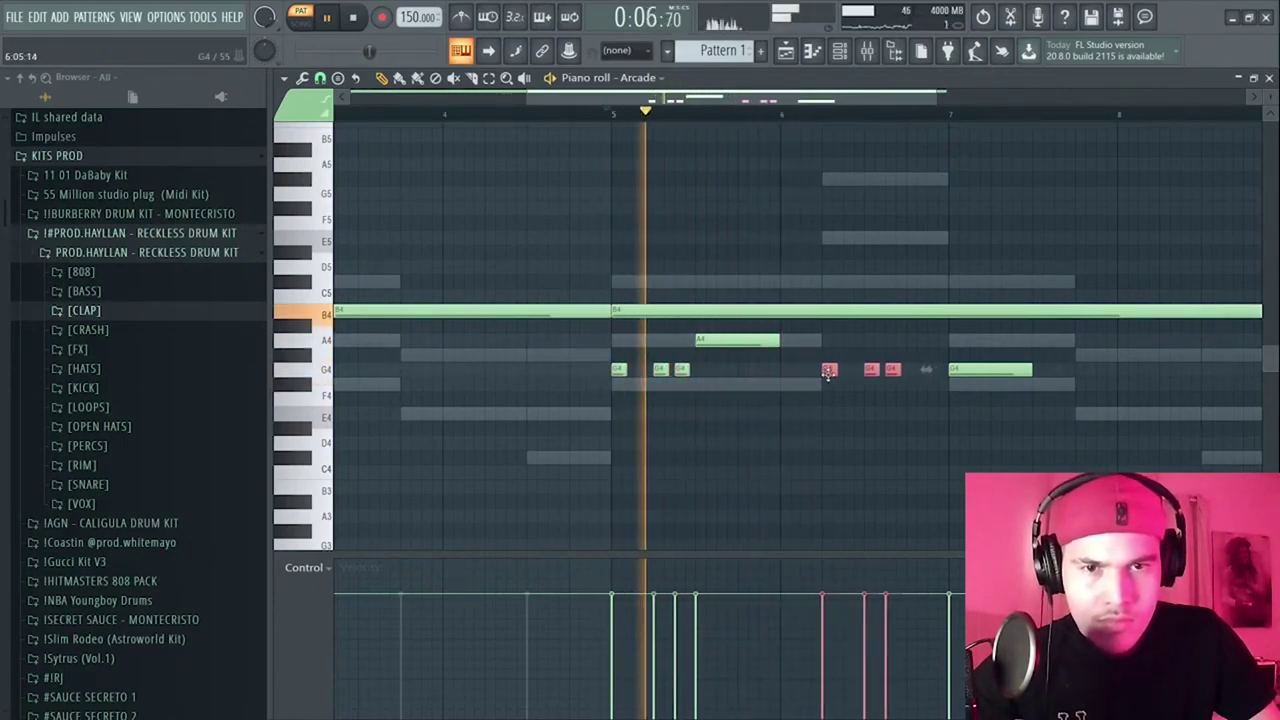
{"action": "left_click", "coordinate": [857, 323]}
{"action": "scroll", "coordinate": [880, 340], "scroll_direction": "down", "scroll_amount": 3}
{"action": "scroll", "coordinate": [910, 355], "scroll_direction": "down", "scroll_amount": 1}
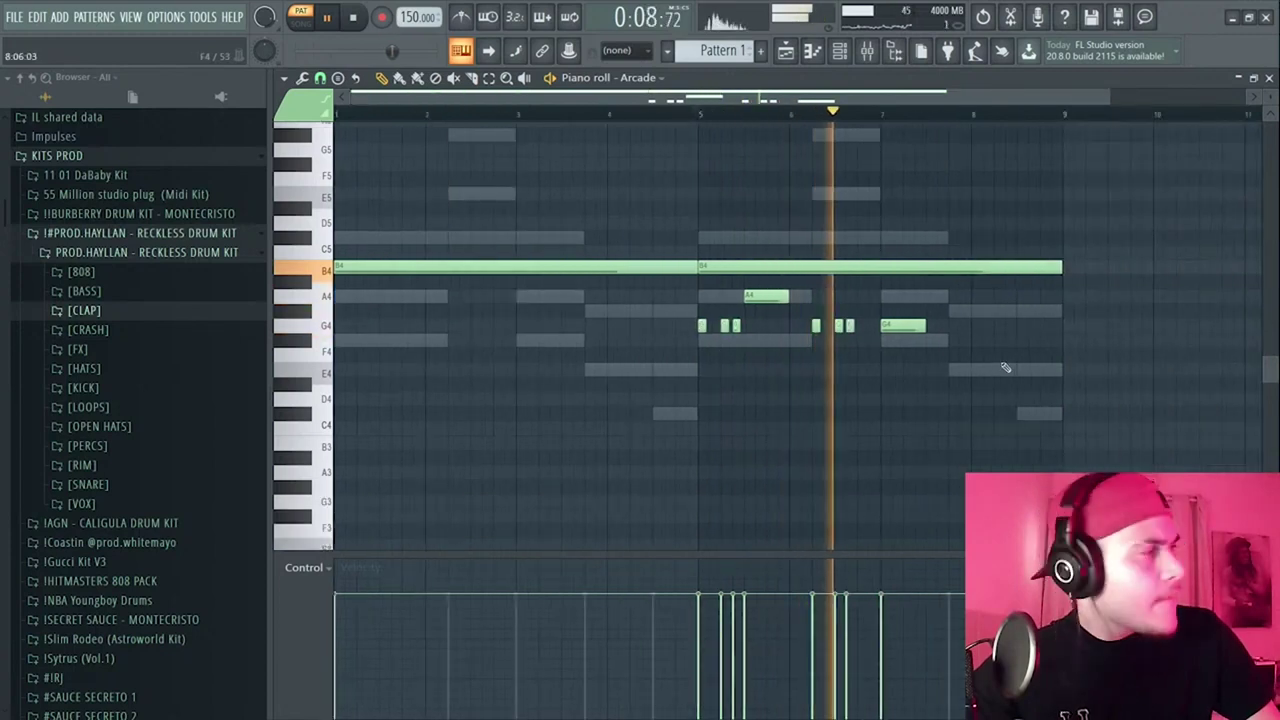
{"action": "scroll", "coordinate": [935, 346], "scroll_direction": "up", "scroll_amount": 1}
{"action": "scroll", "coordinate": [925, 333], "scroll_direction": "up", "scroll_amount": 1}
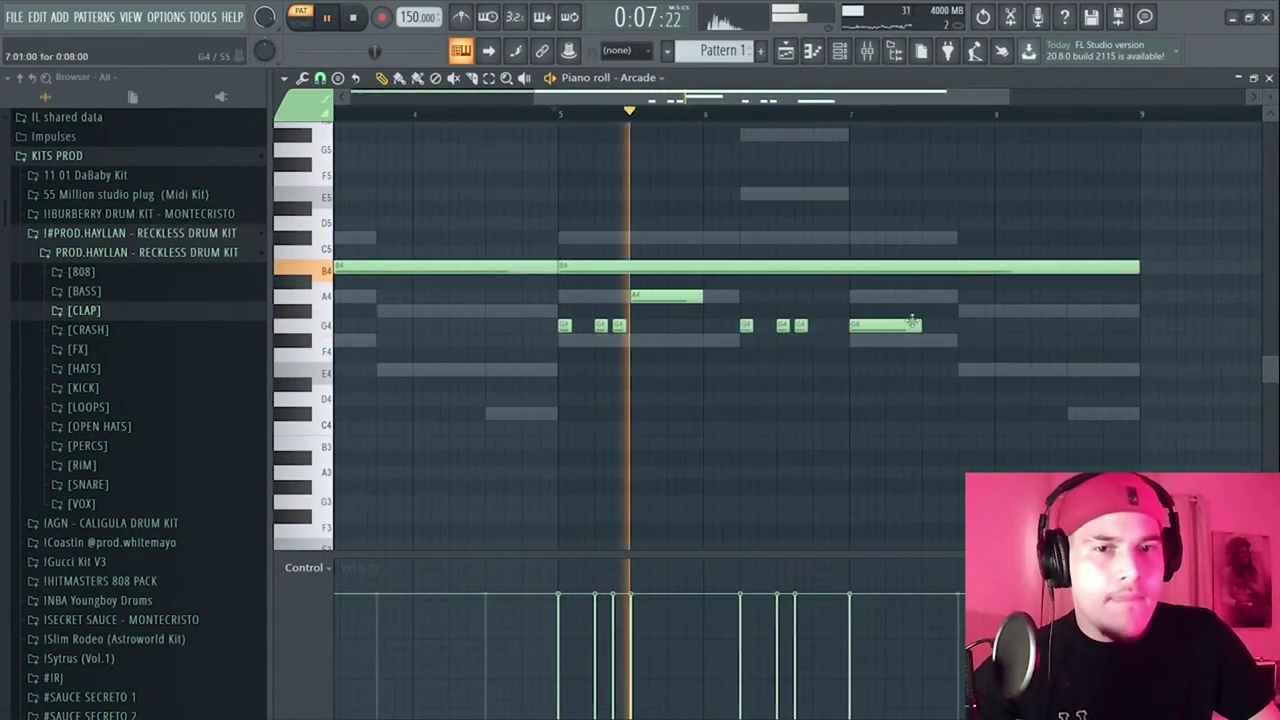
- Copy the chopped G4 notes from bars 5–6 to bars 7–8, and duplicate the whole four-bar run into bars 1–4
{"action": "left_click_drag", "start_coordinate": [849, 309], "coordinate": [569, 409]}
{"action": "left_click_drag", "start_coordinate": [564, 326], "coordinate": [851, 326]}
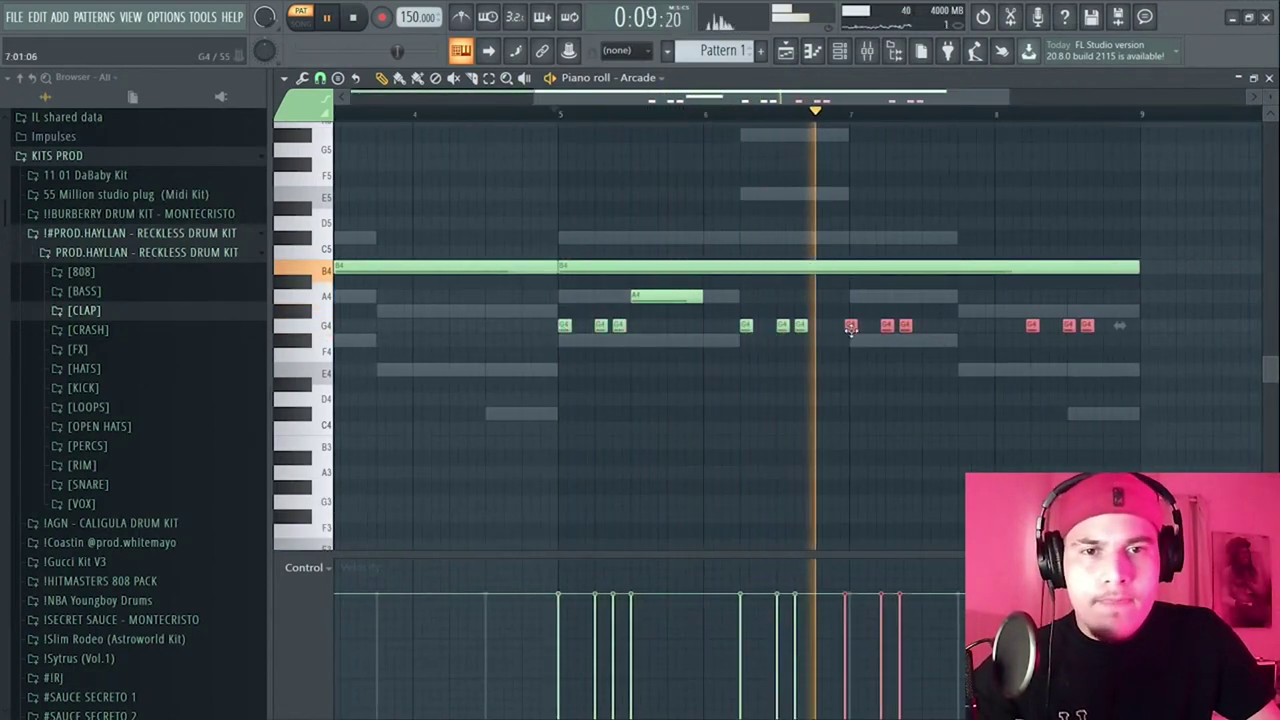
{"action": "scroll", "coordinate": [766, 357], "scroll_direction": "down", "scroll_amount": 2}
{"action": "scroll", "coordinate": [903, 357], "scroll_direction": "up", "scroll_amount": 2}
{"action": "left_click_drag", "start_coordinate": [970, 362], "coordinate": [600, 450]}
{"action": "left_click_drag", "start_coordinate": [677, 413], "coordinate": [166, 419]}
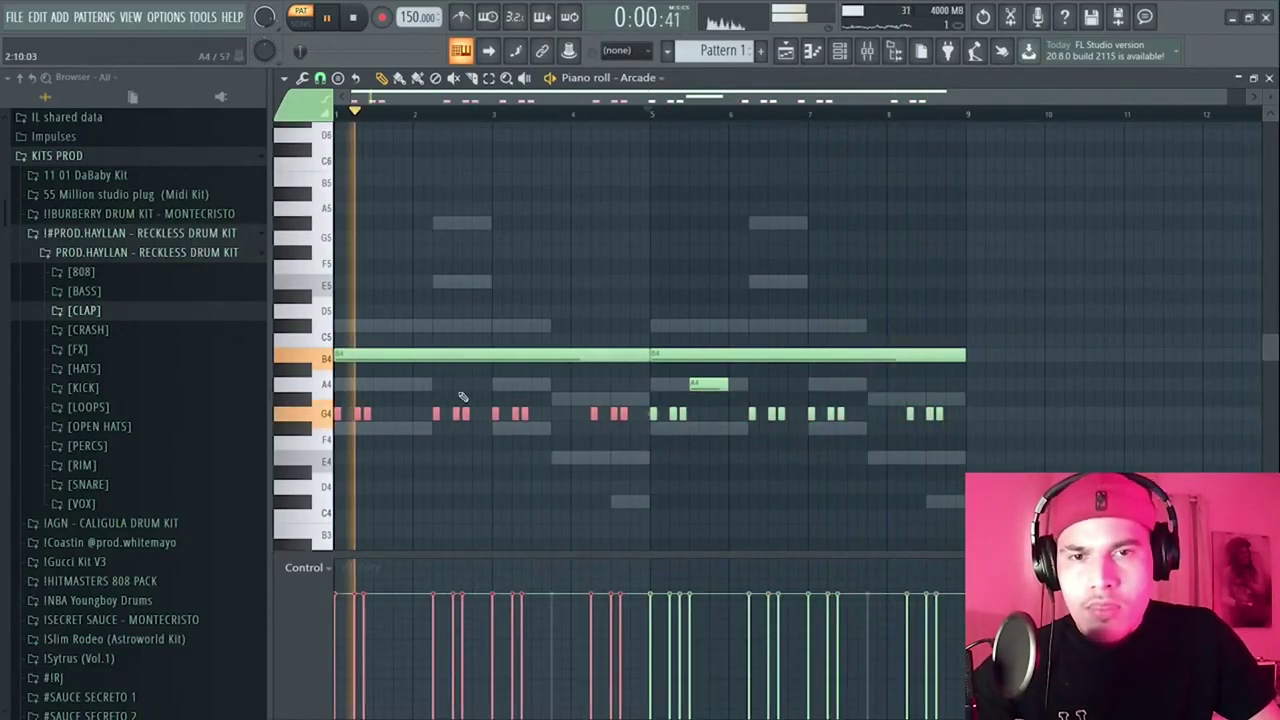
{"action": "left_click", "coordinate": [432, 284]}
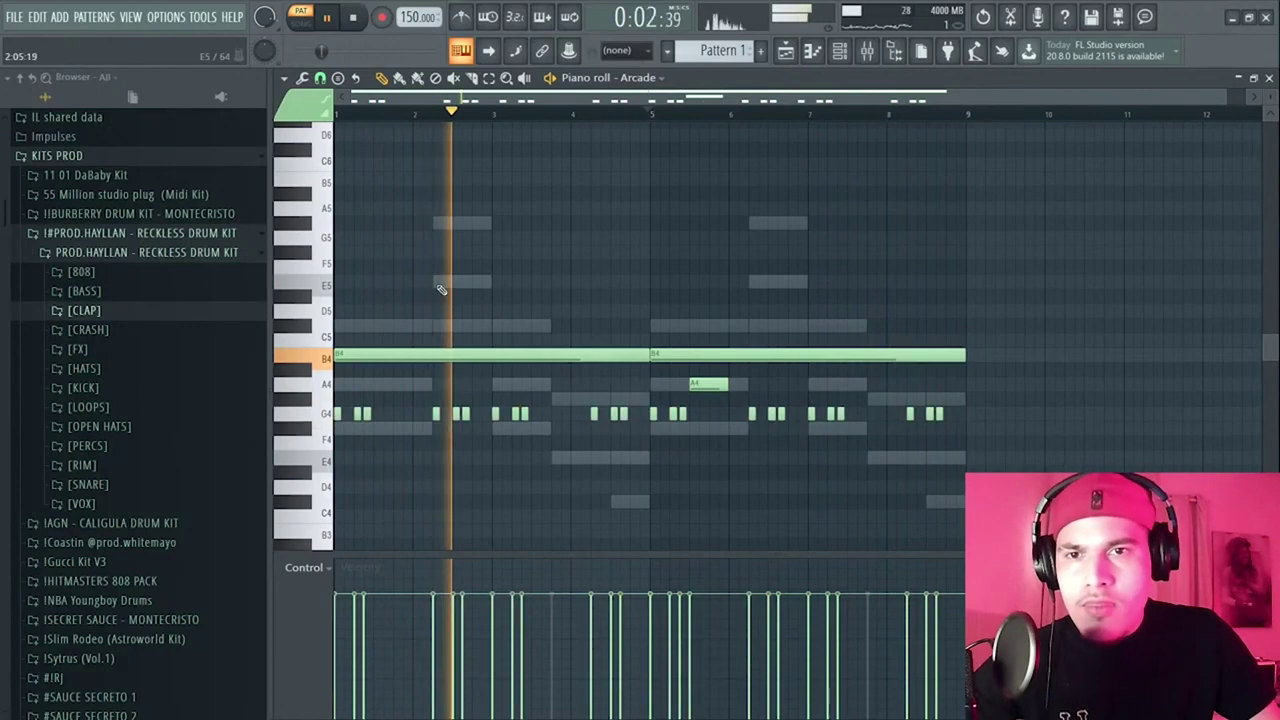
{"action": "key", "text": "space"}
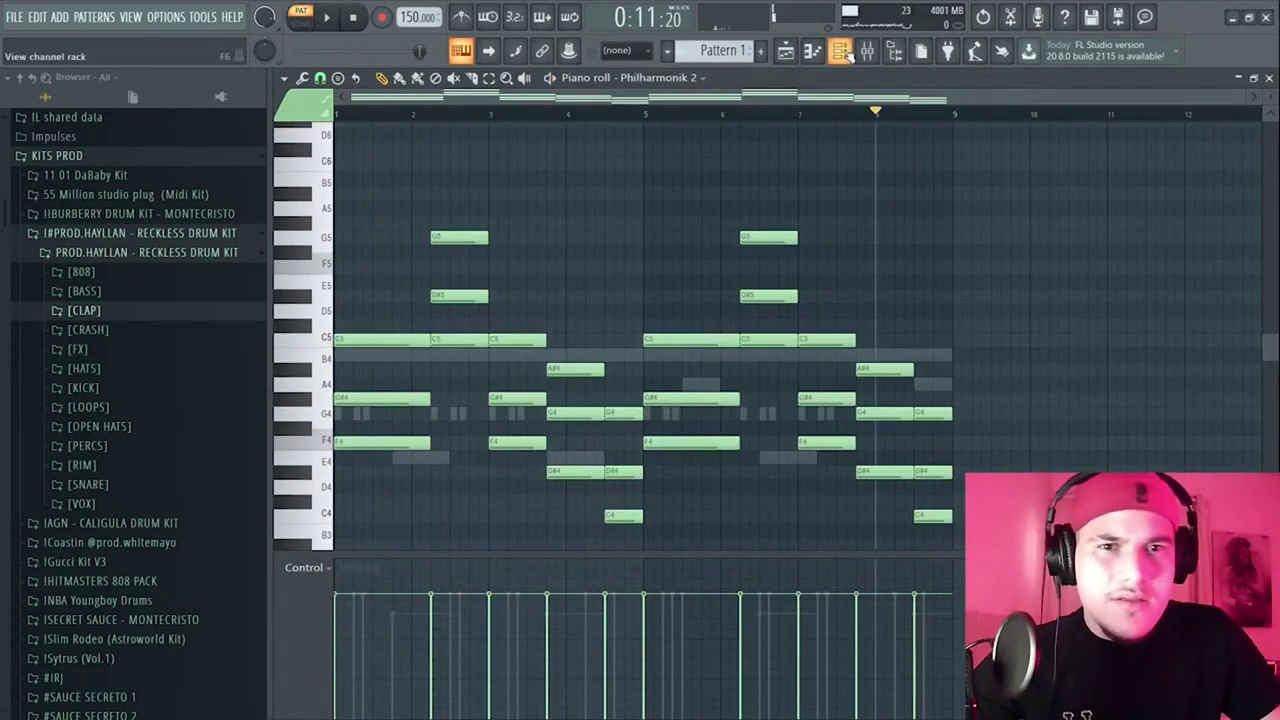
- Replace the Philharmonik 2 channel's instrument with Omnisphere and audition its Heart and Soul patch
{"action": "left_click", "coordinate": [840, 50]}
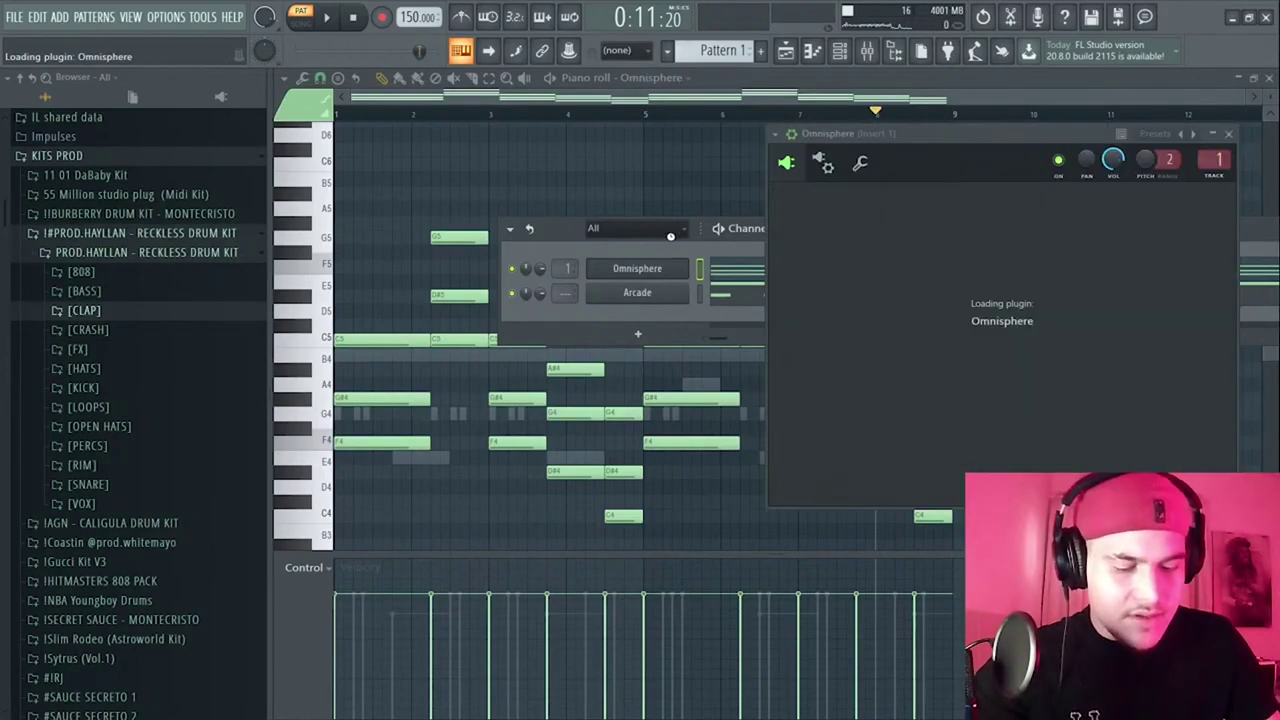
{"action": "key", "text": "v"}
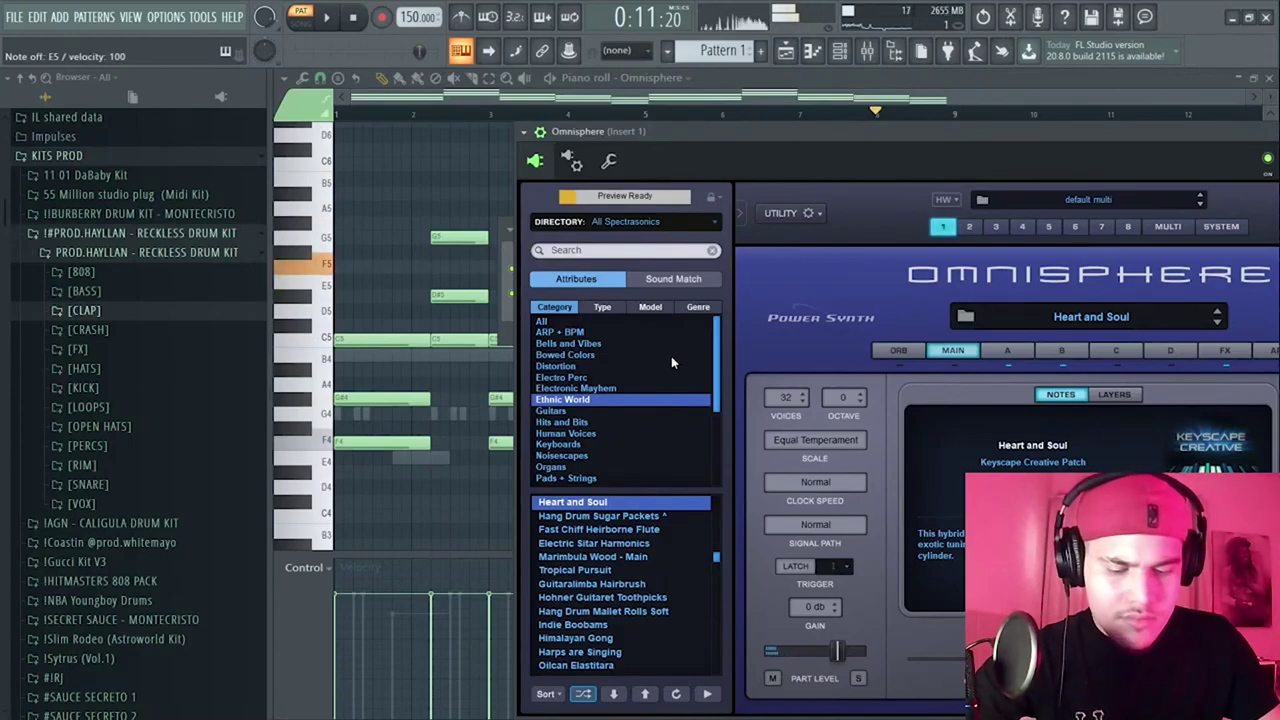
{"action": "left_click", "coordinate": [810, 77]}
{"action": "left_click", "coordinate": [840, 50]}
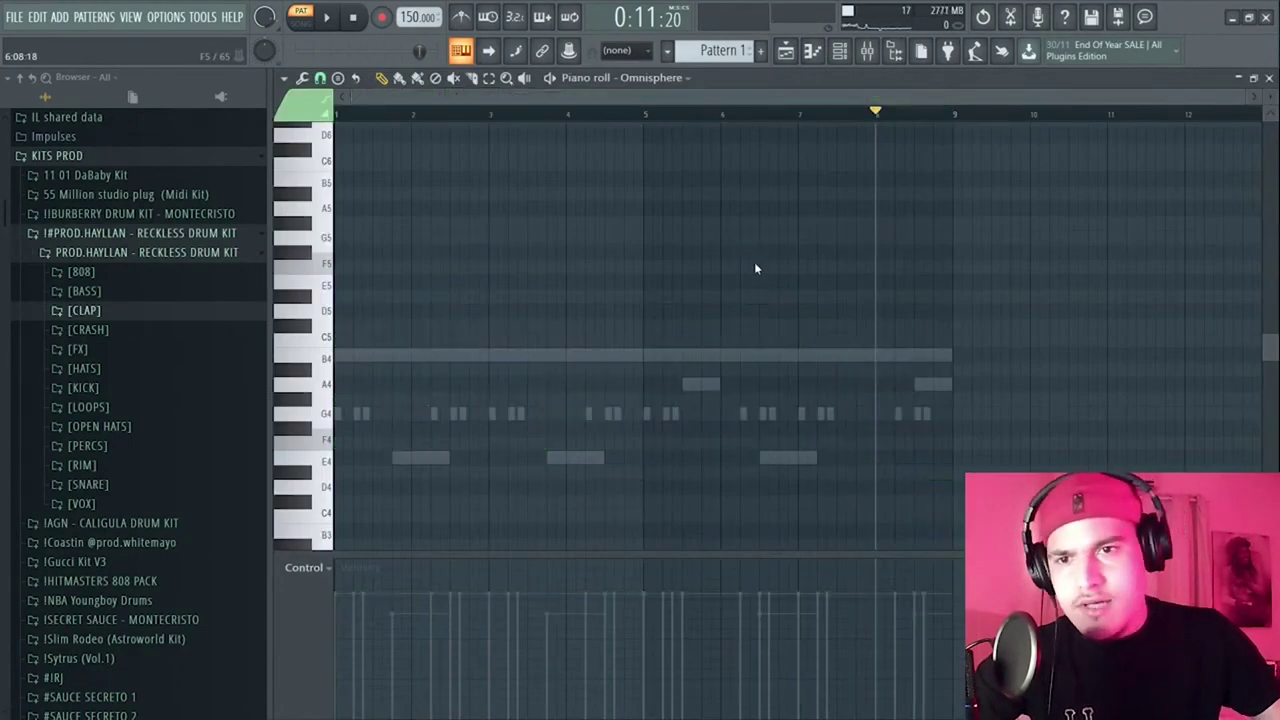
- Try a half-bar A#5 note at bar 2 in the Omnisphere channel while the pattern plays
{"action": "key", "text": "space"}
{"action": "key", "text": "space"}
{"action": "key", "text": "space"}
{"action": "scroll", "coordinate": [510, 200], "scroll_direction": "up", "scroll_amount": 2}
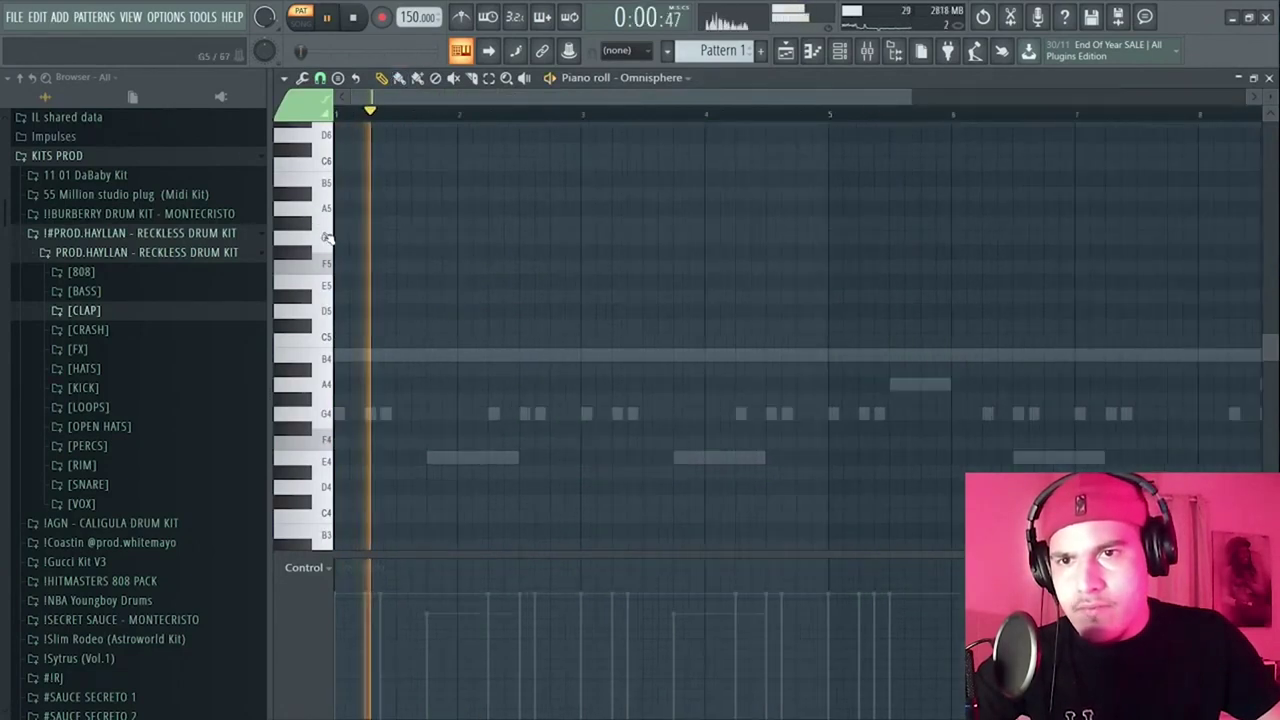
{"action": "left_click", "coordinate": [510, 194]}
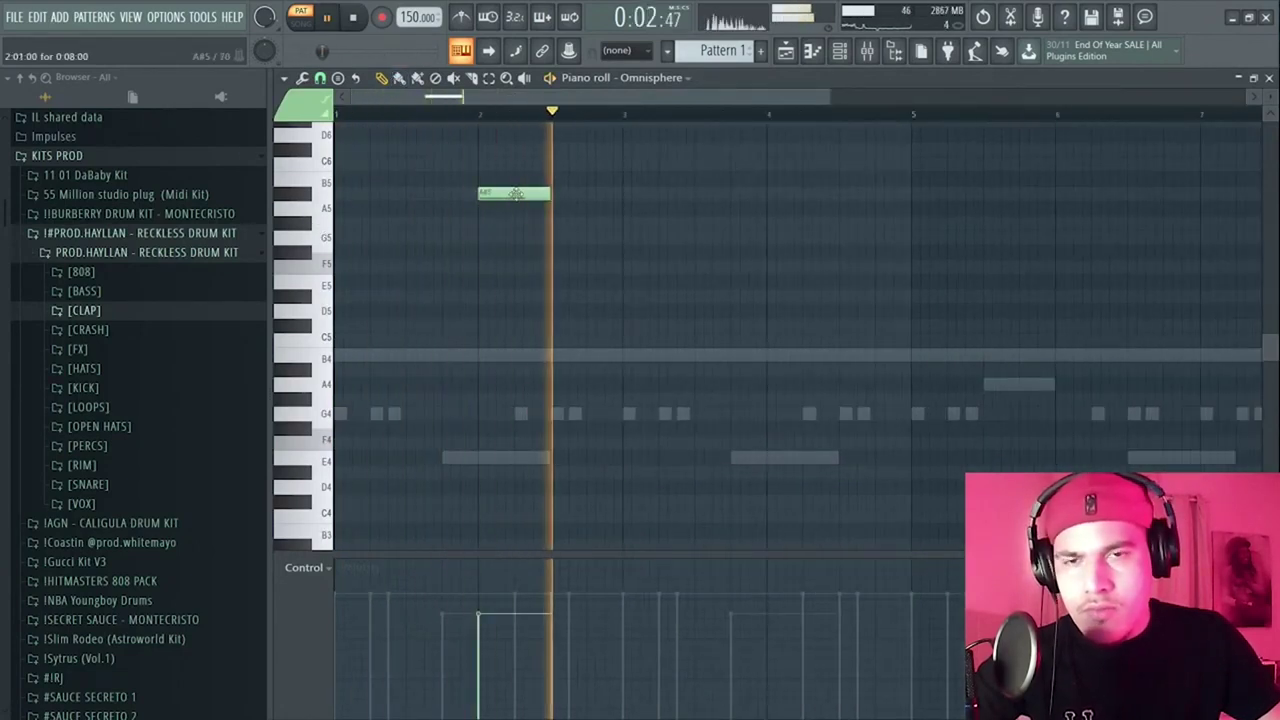
{"action": "key", "text": "space"}
- Audition the F5 and F3 keys, and add a one-bar F3 note at bar 1
{"action": "left_click", "coordinate": [327, 266]}
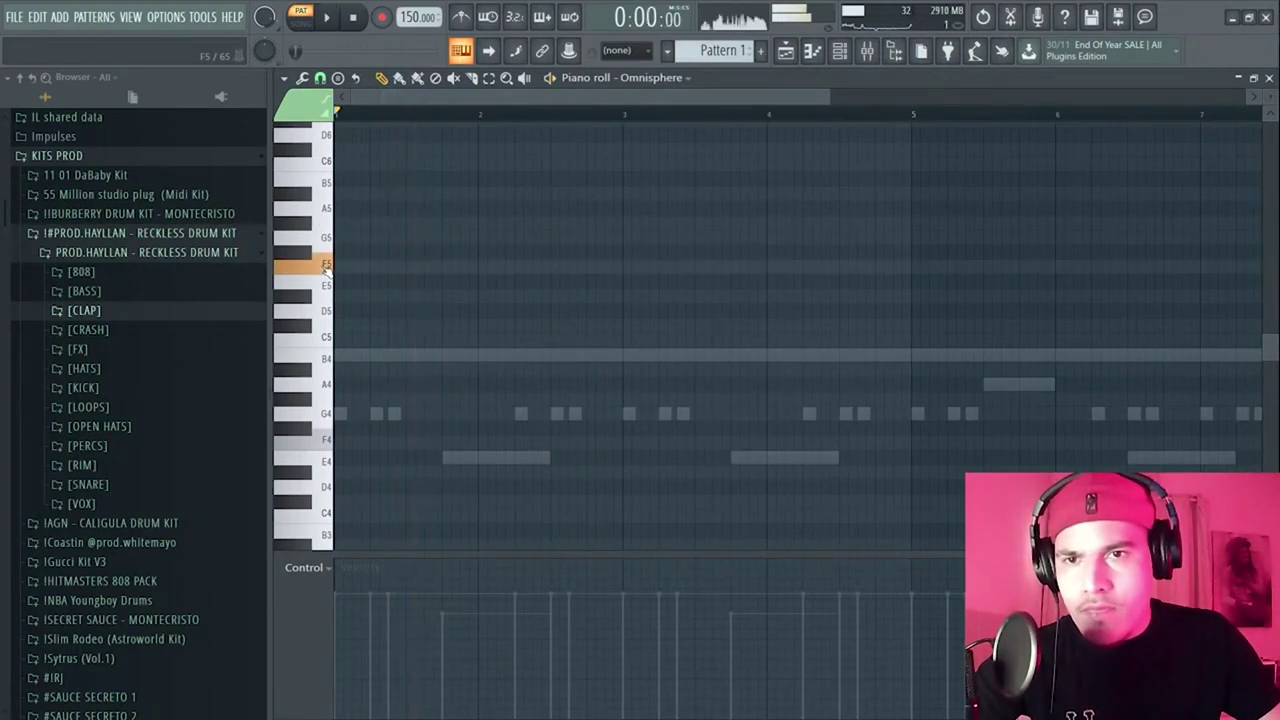
{"action": "key", "text": "space"}
{"action": "scroll", "coordinate": [360, 450], "scroll_direction": "down", "scroll_amount": 3}
{"action": "key", "text": "space"}
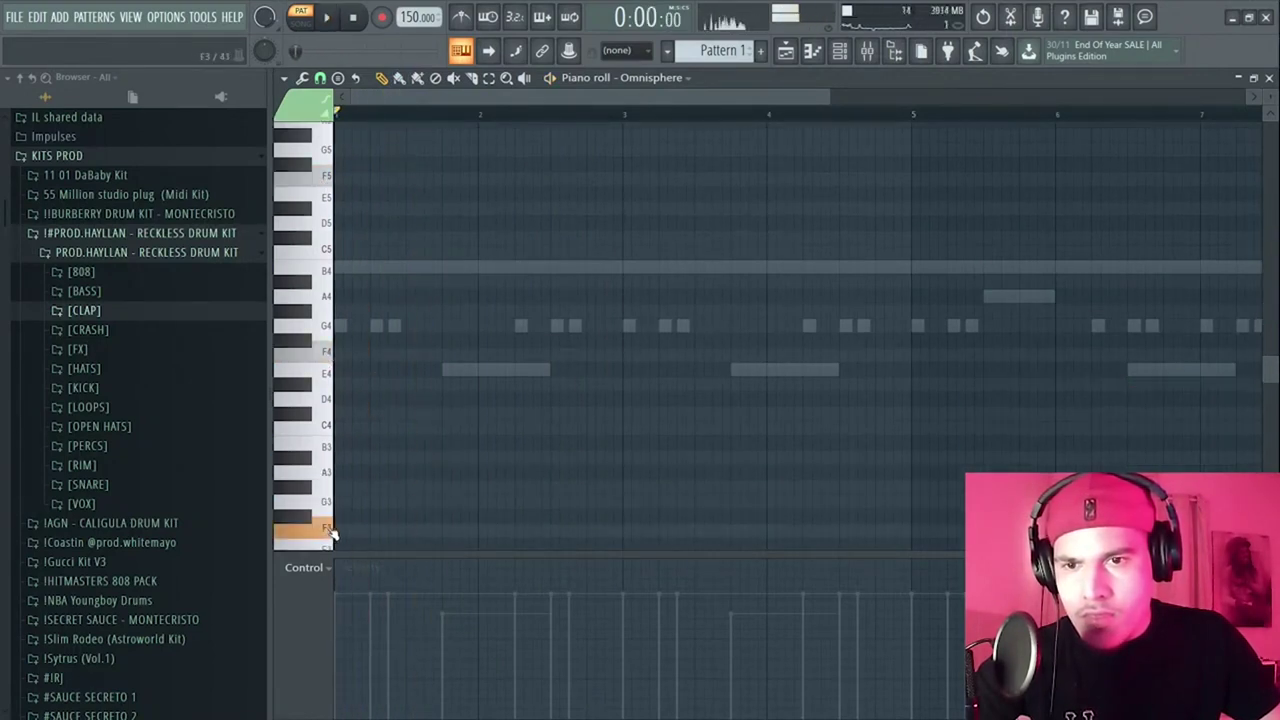
{"action": "key", "text": "space"}
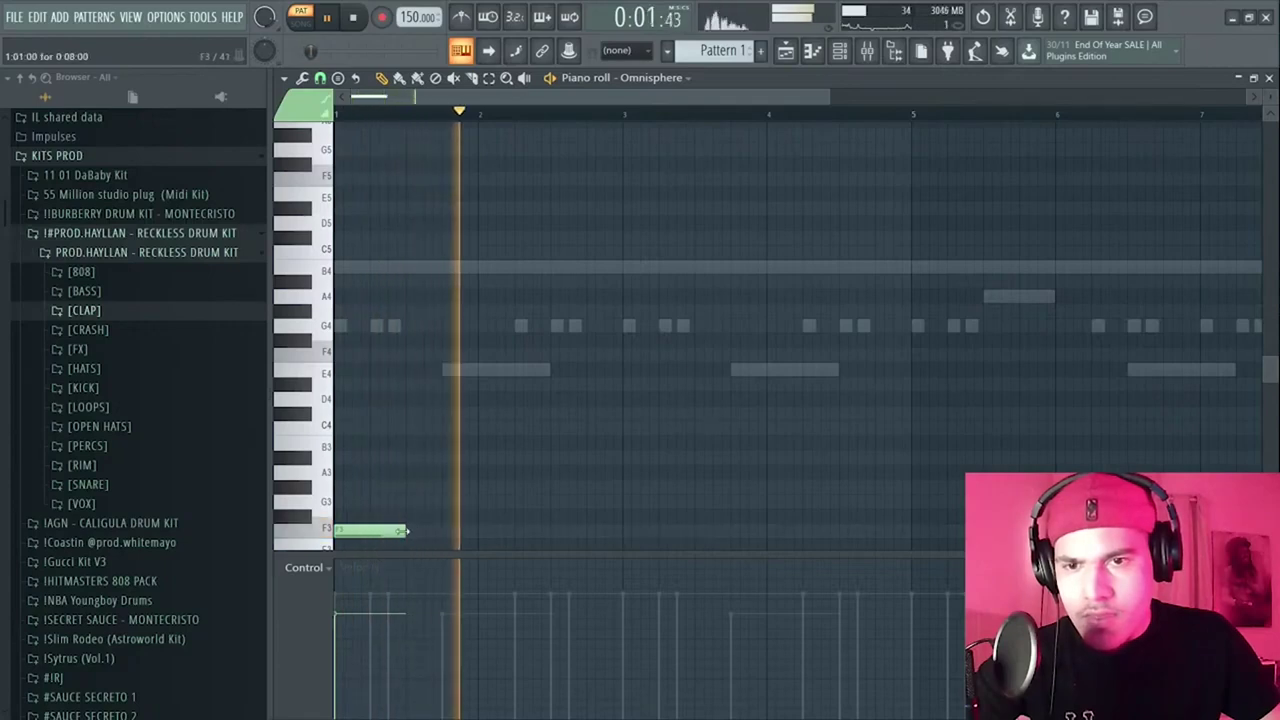
{"action": "left_click_drag", "start_coordinate": [404, 532], "coordinate": [478, 534]}
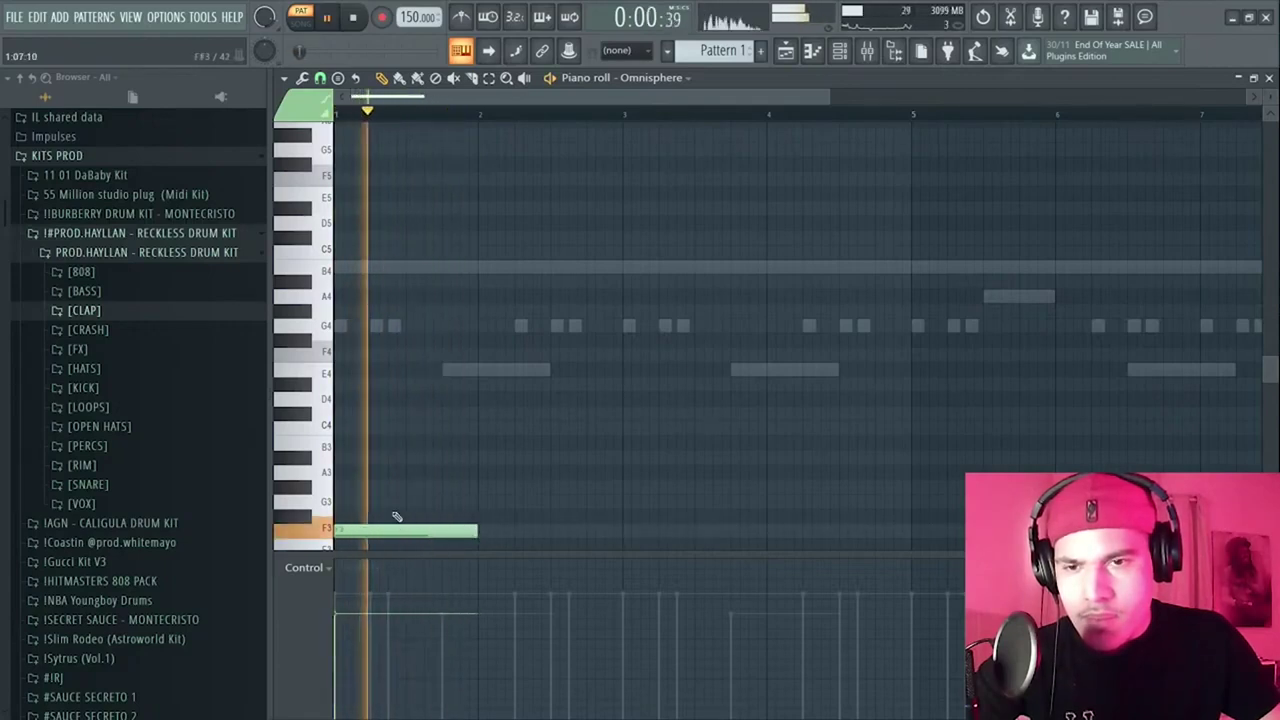
- Try a G3 note at bar 2, move it to A#3 on beat 2, shorten it to bar 3, and delete it
{"action": "left_click", "coordinate": [492, 501]}
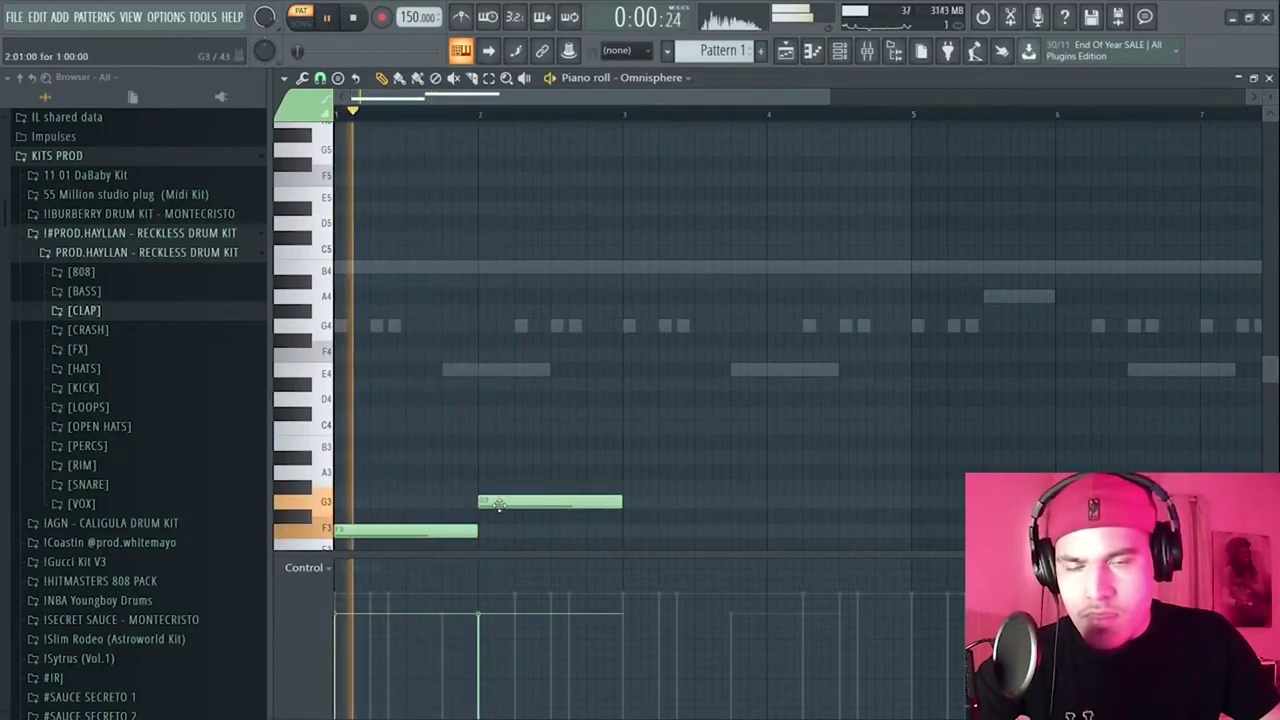
{"action": "left_click_drag", "start_coordinate": [499, 503], "coordinate": [542, 457]}
{"action": "key", "text": "space"}
{"action": "key", "text": "space"}
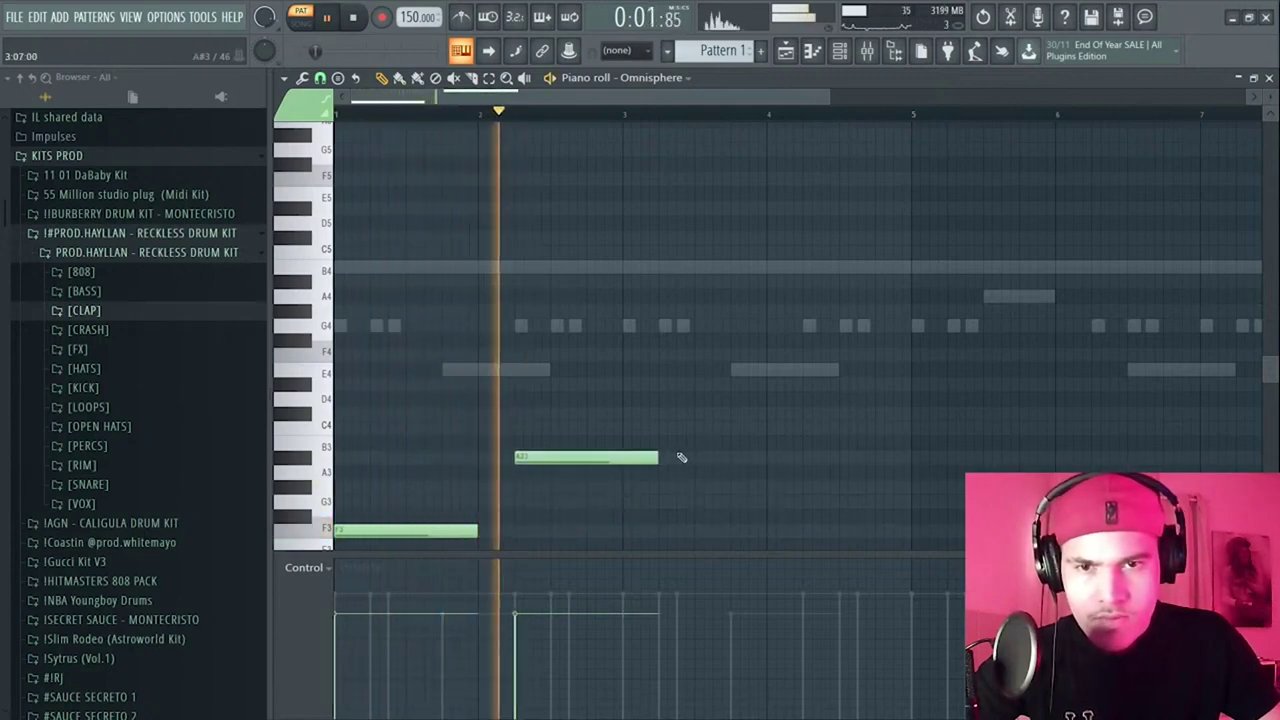
{"action": "left_click_drag", "start_coordinate": [658, 457], "coordinate": [623, 462]}
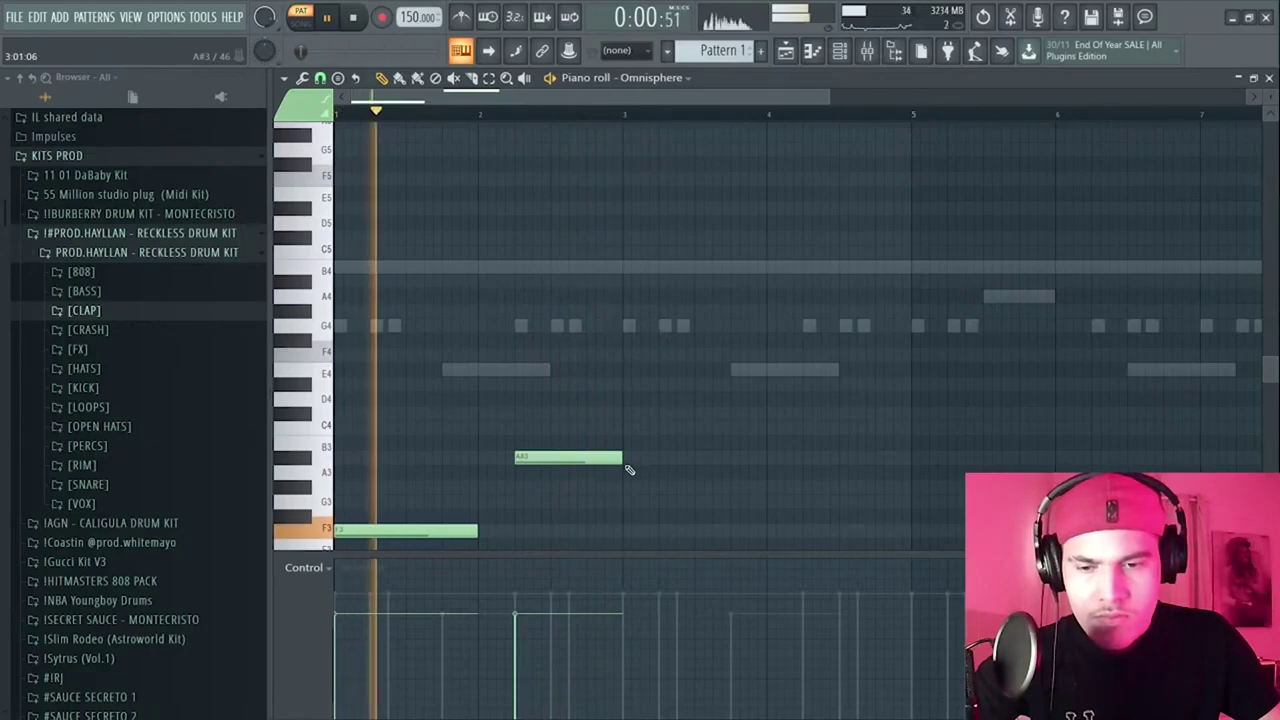
{"action": "right_click", "coordinate": [590, 458]}
{"action": "key", "text": "space"}
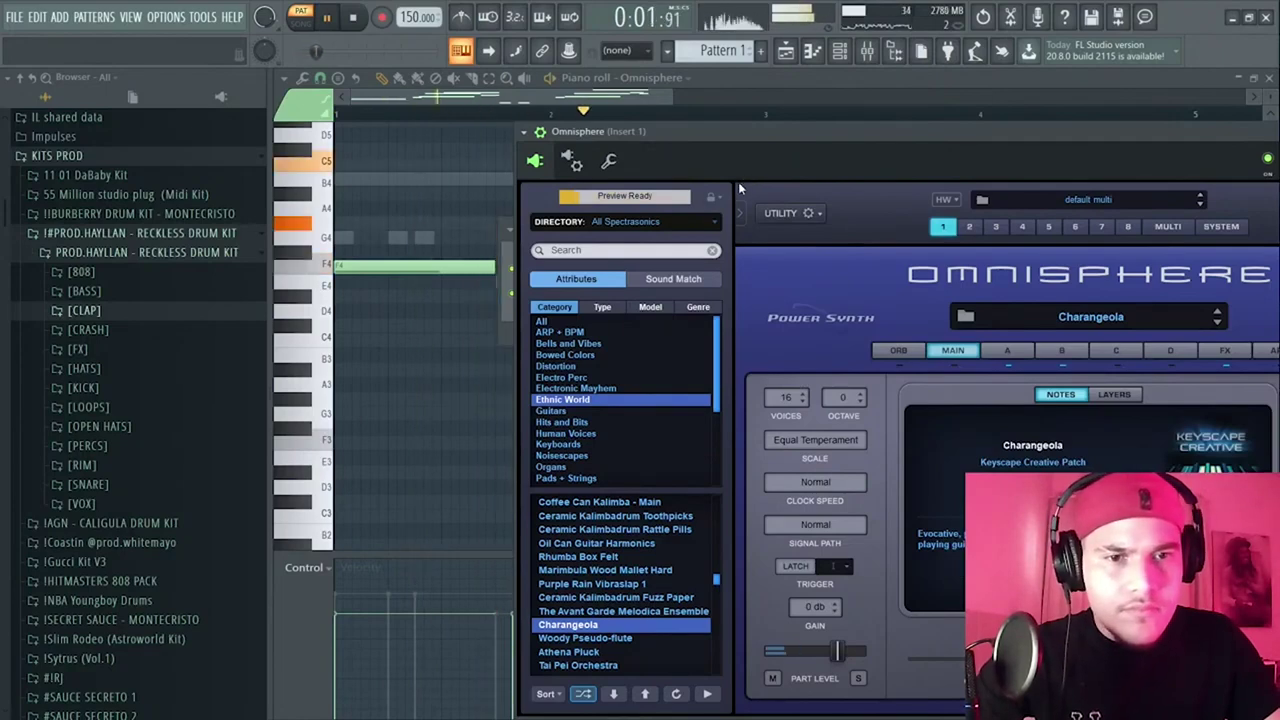
- Add an F5 note in bar 4 of the Omnisphere melody and duplicate bars 1–4 into bars 5–8
{"action": "left_click", "coordinate": [666, 103]}
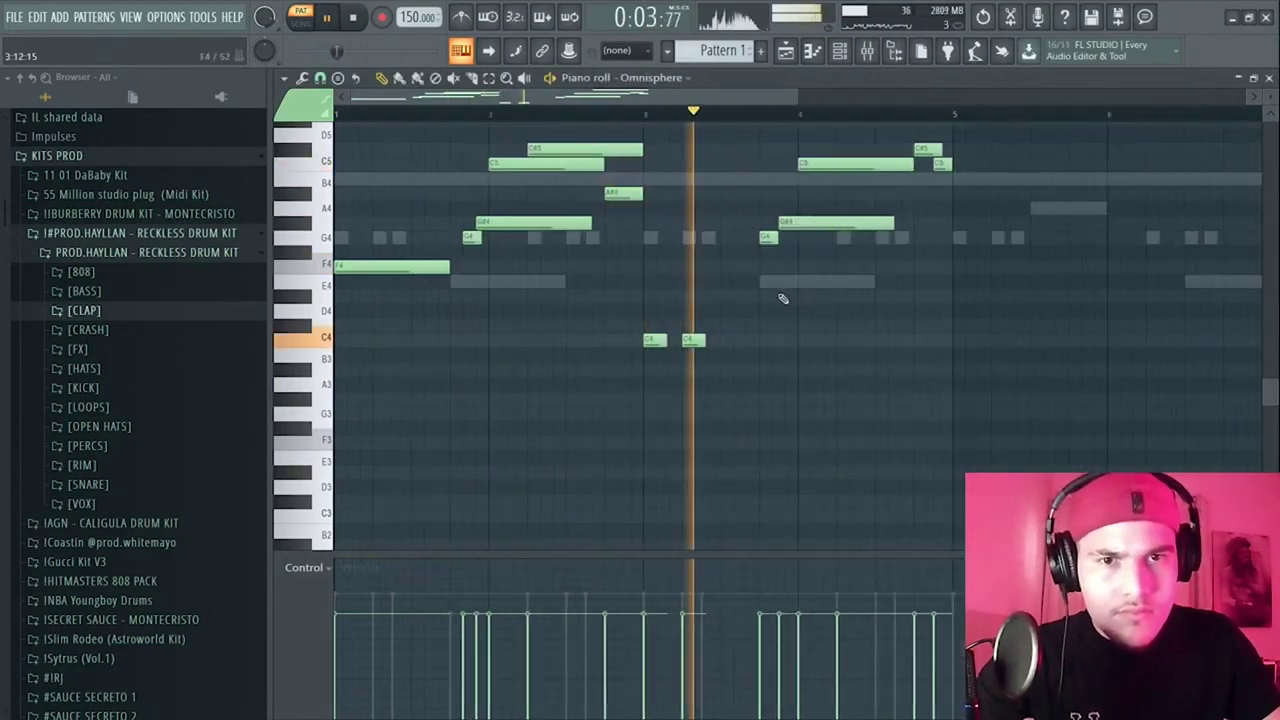
{"action": "scroll", "coordinate": [760, 260], "scroll_direction": "up", "scroll_amount": 5}
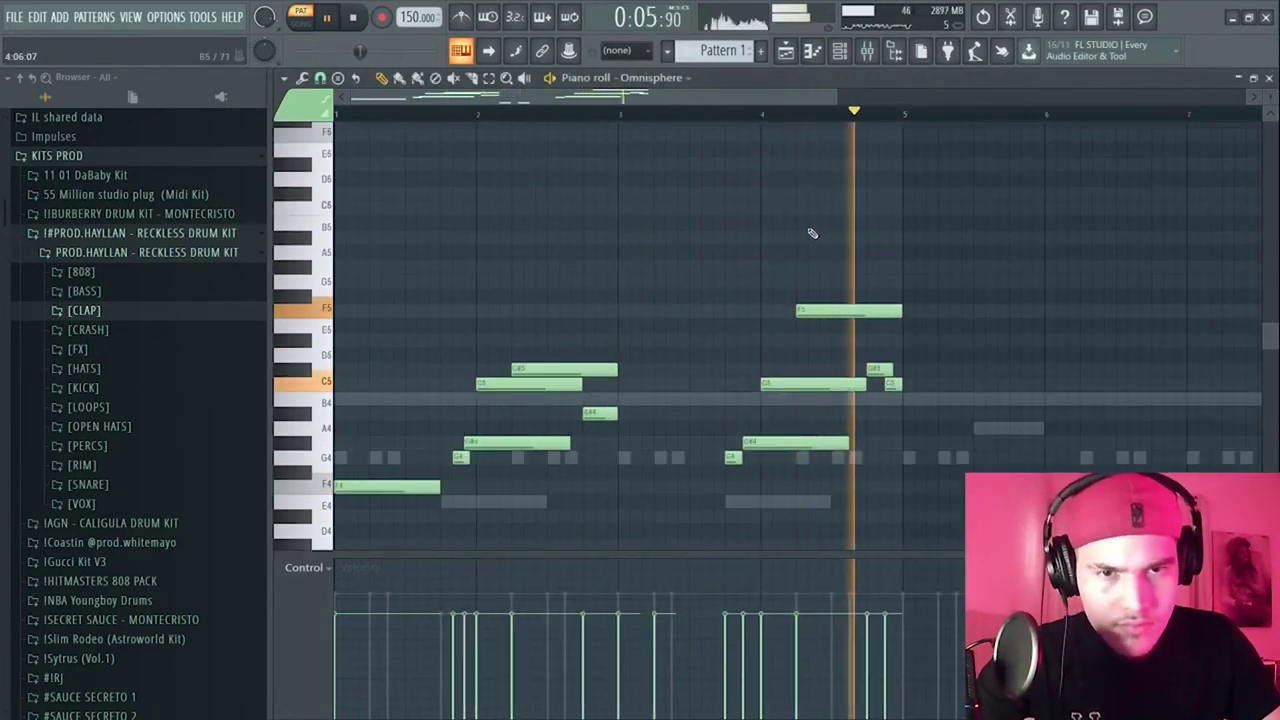
{"action": "scroll", "coordinate": [861, 235], "scroll_direction": "right", "scroll_amount": 3}
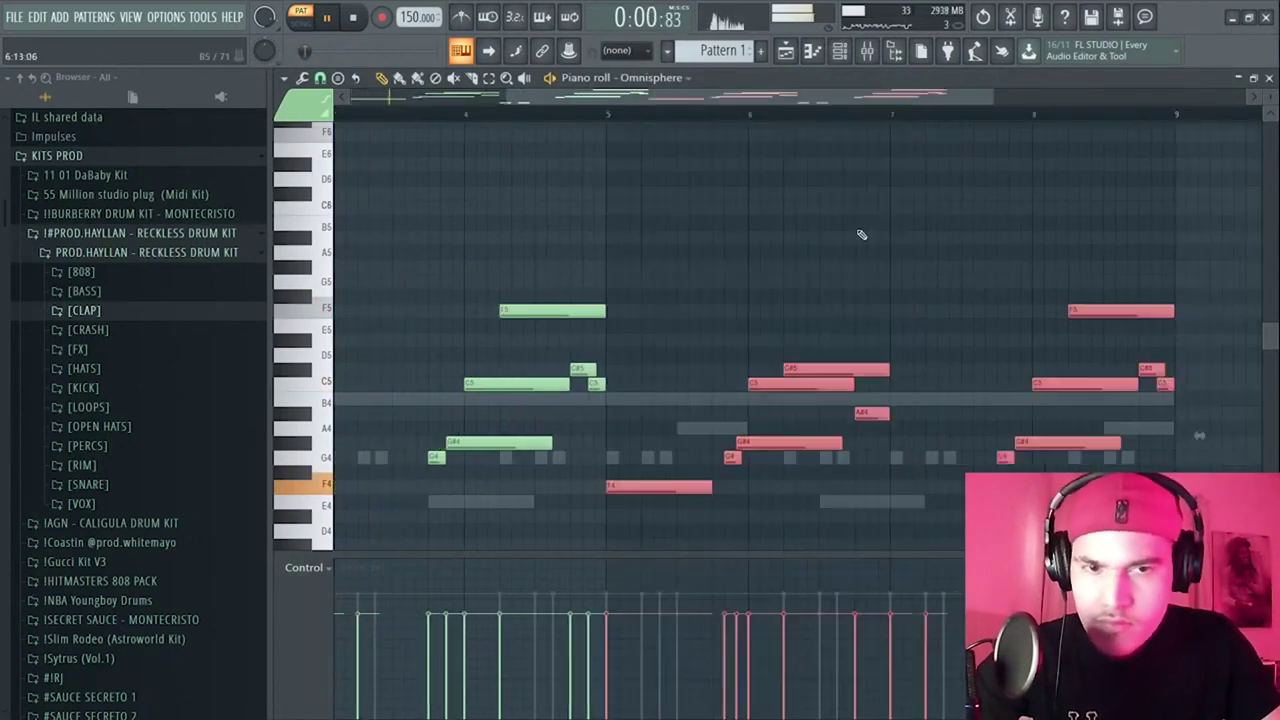
{"action": "scroll", "coordinate": [845, 255], "scroll_direction": "down", "scroll_amount": 7}
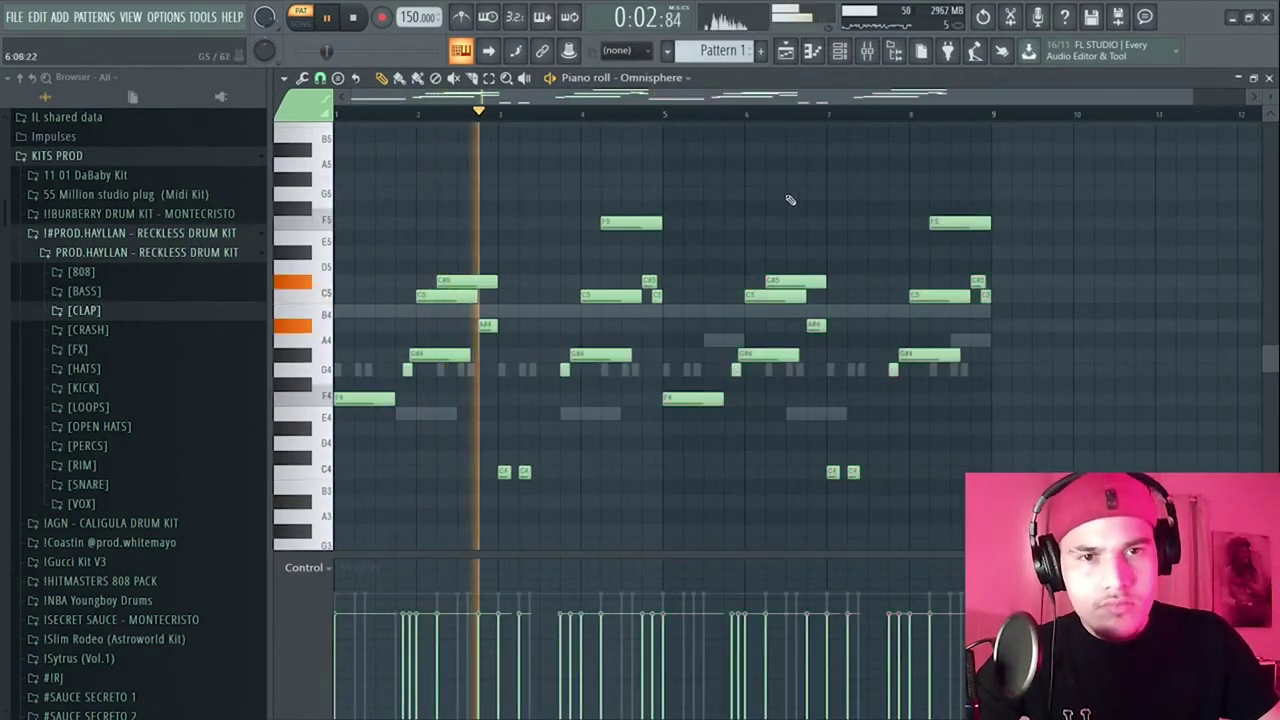
- Transpose the whole melody up one octave, and lower it by two octaves while replaying the pattern
{"action": "key", "text": "ctrl+Up"}
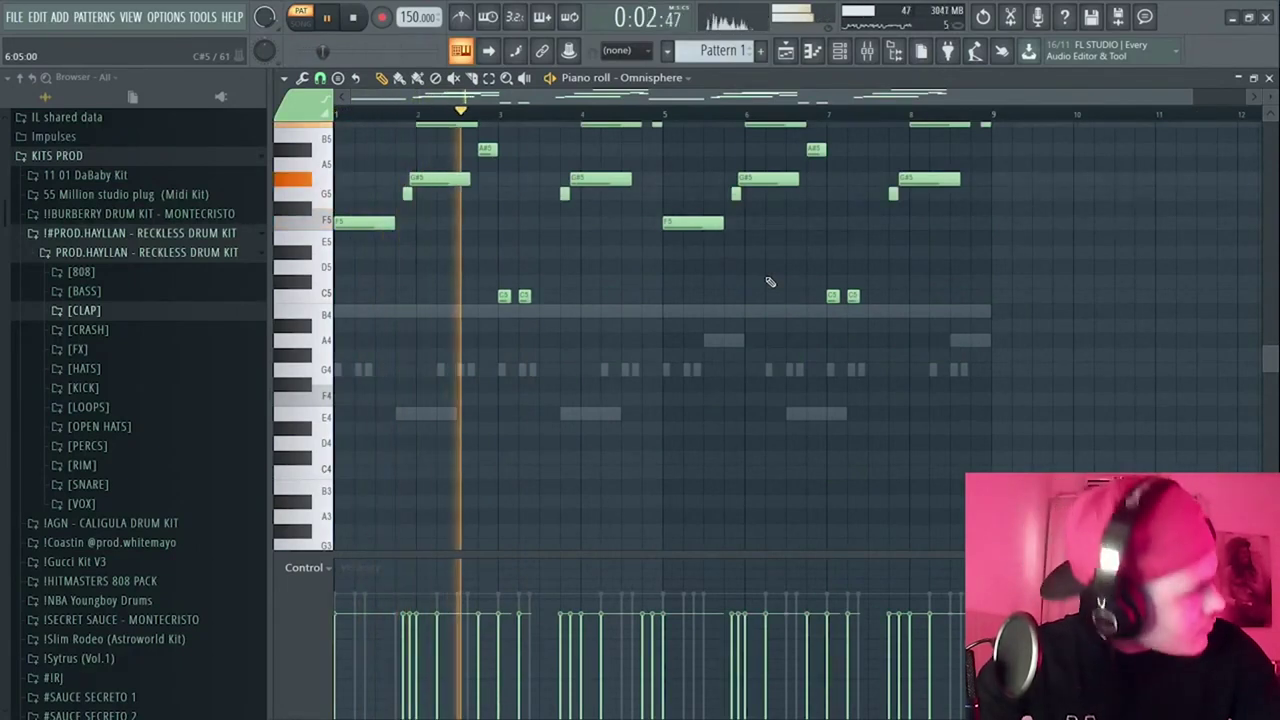
{"action": "key", "text": "ctrl+Down"}
{"action": "key", "text": "space"}
{"action": "key", "text": "ctrl+Down"}
{"action": "key", "text": "space"}
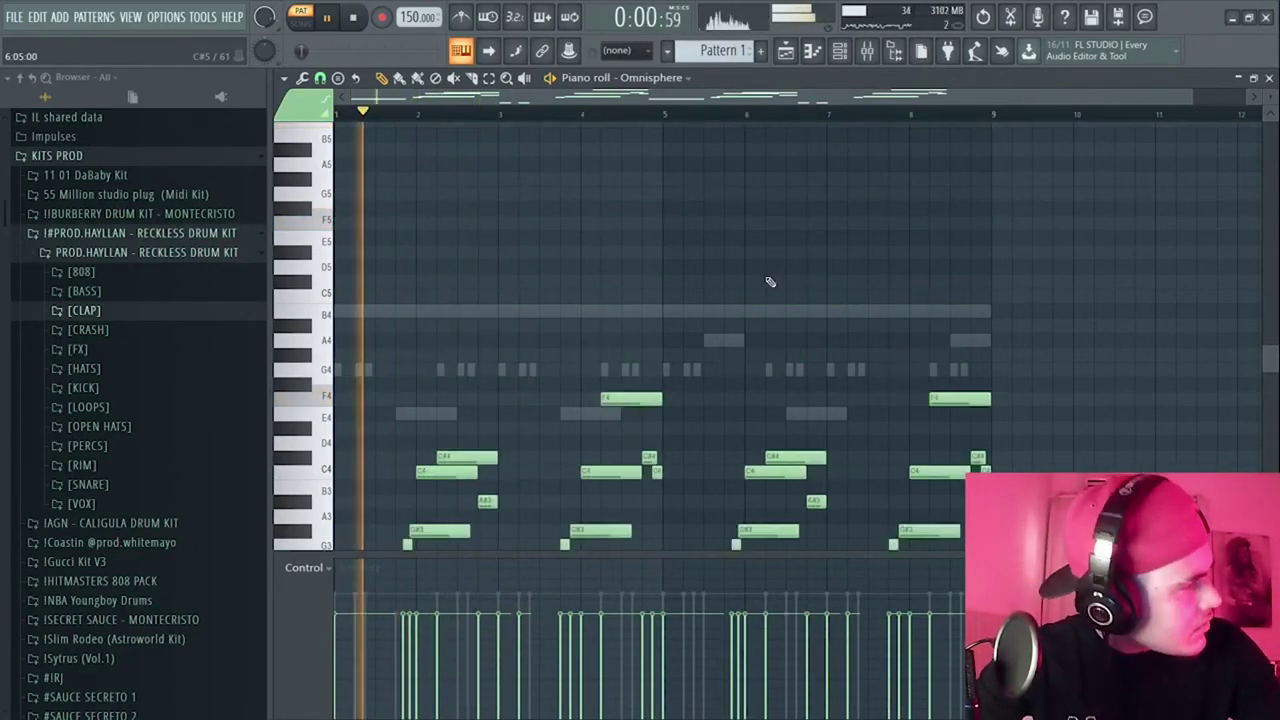
- Raise the melody in bars 5–8 by one octave, and transpose the whole melody up one octave
{"action": "scroll", "coordinate": [770, 281], "scroll_direction": "down", "scroll_amount": 3}
{"action": "left_click_drag", "start_coordinate": [1022, 188], "coordinate": [710, 538]}
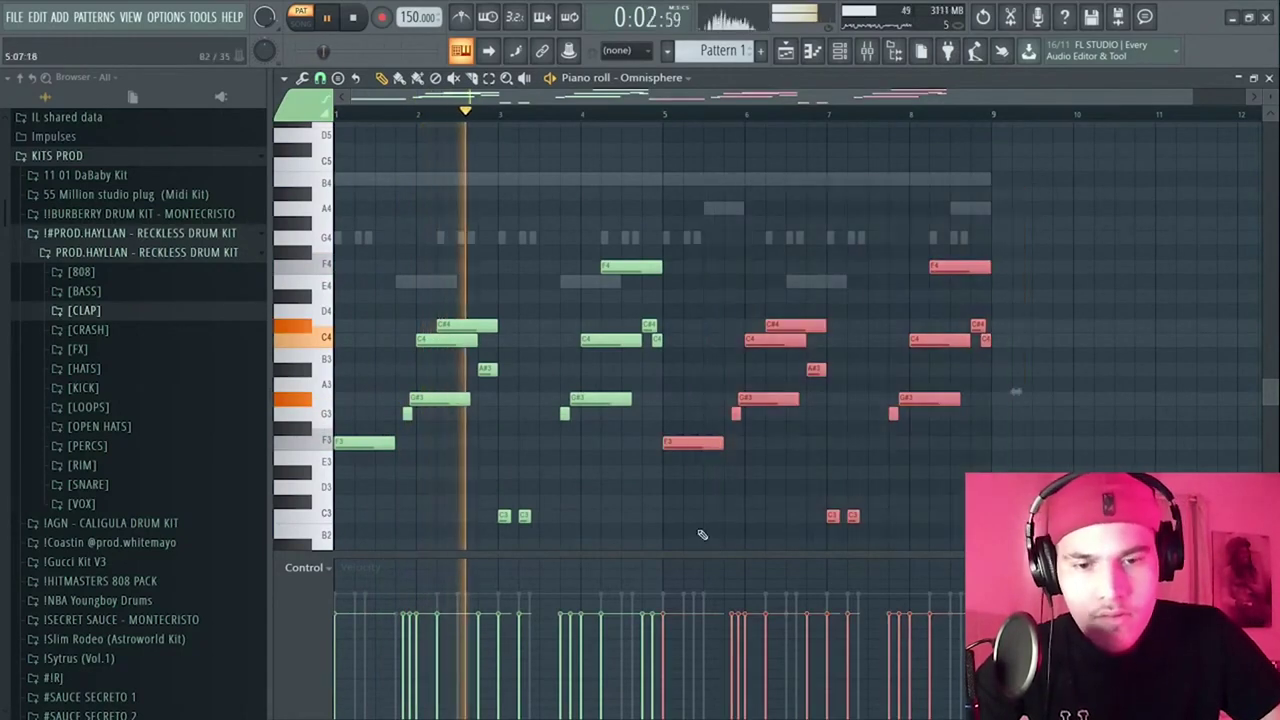
{"action": "key", "text": "ctrl+Up"}
{"action": "key", "text": "space"}
{"action": "left_click", "coordinate": [786, 484]}
{"action": "key", "text": "space"}
{"action": "key", "text": "ctrl+Up"}
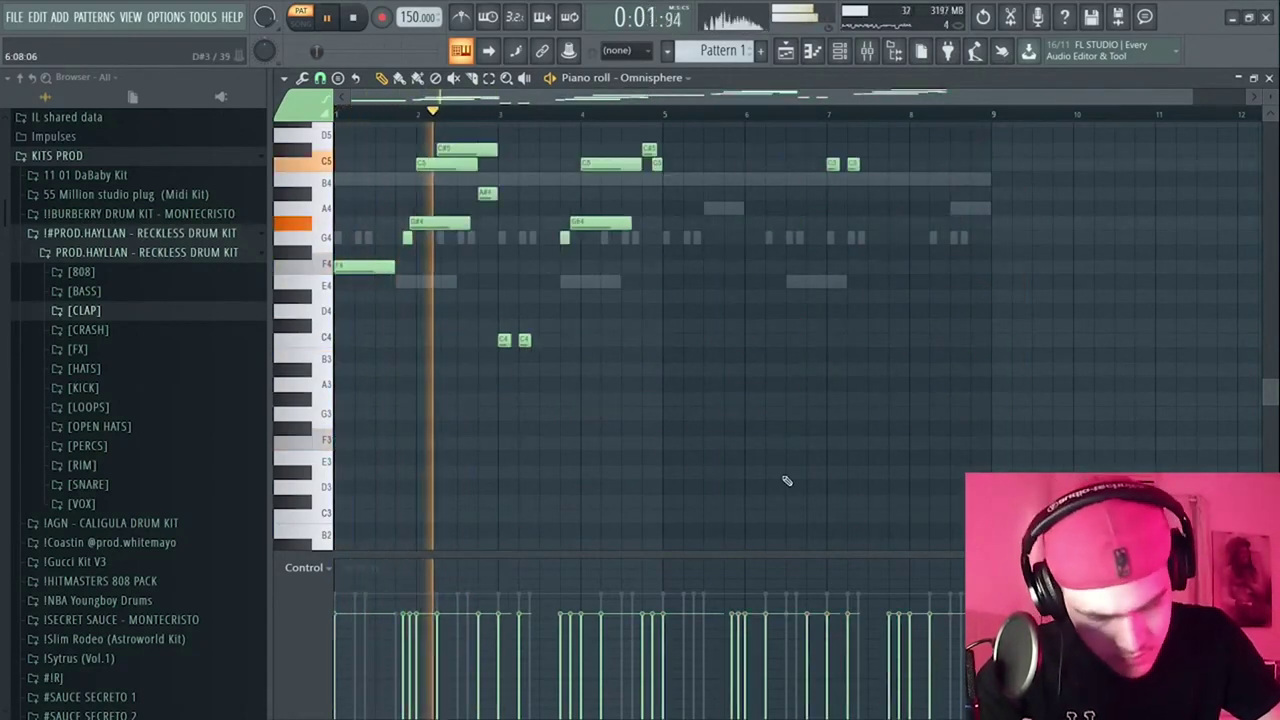
- Try an A#5 note in bar 1 and mark the first beat's time range
{"action": "scroll", "coordinate": [344, 300], "scroll_direction": "up", "scroll_amount": 3}
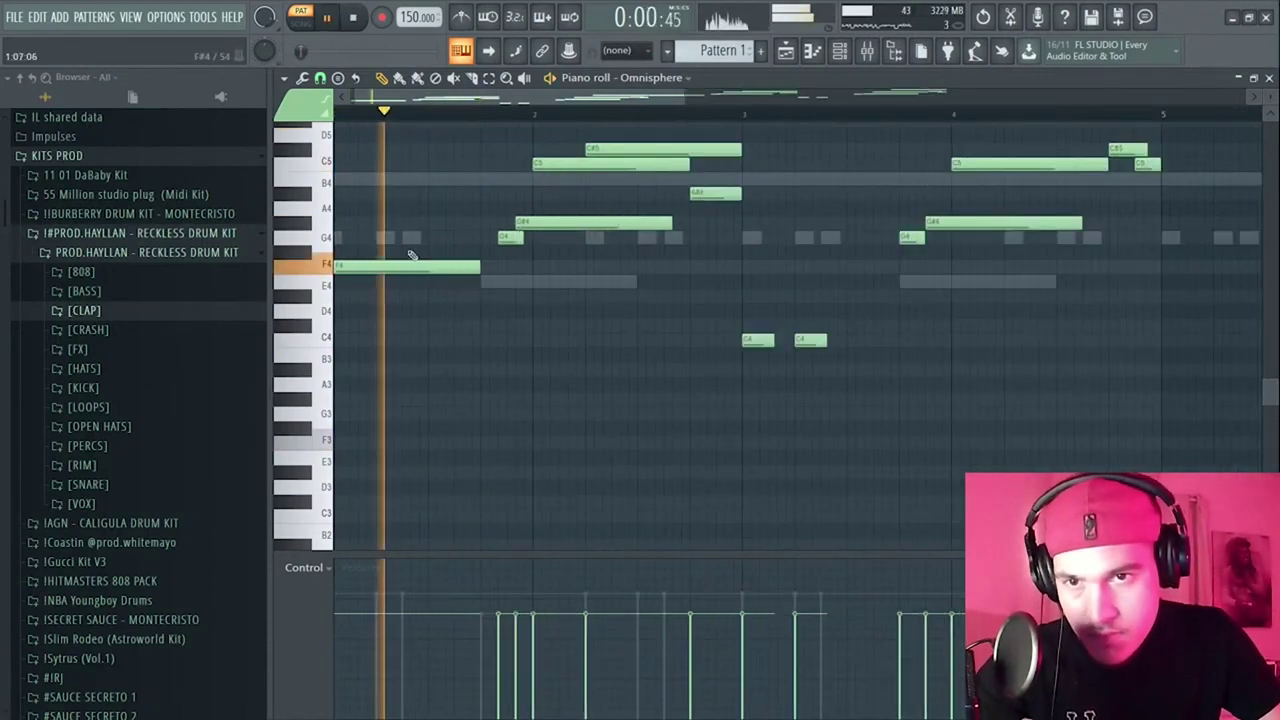
{"action": "scroll", "coordinate": [394, 208], "scroll_direction": "up", "scroll_amount": 5}
{"action": "scroll", "coordinate": [393, 207], "scroll_direction": "up", "scroll_amount": 2}
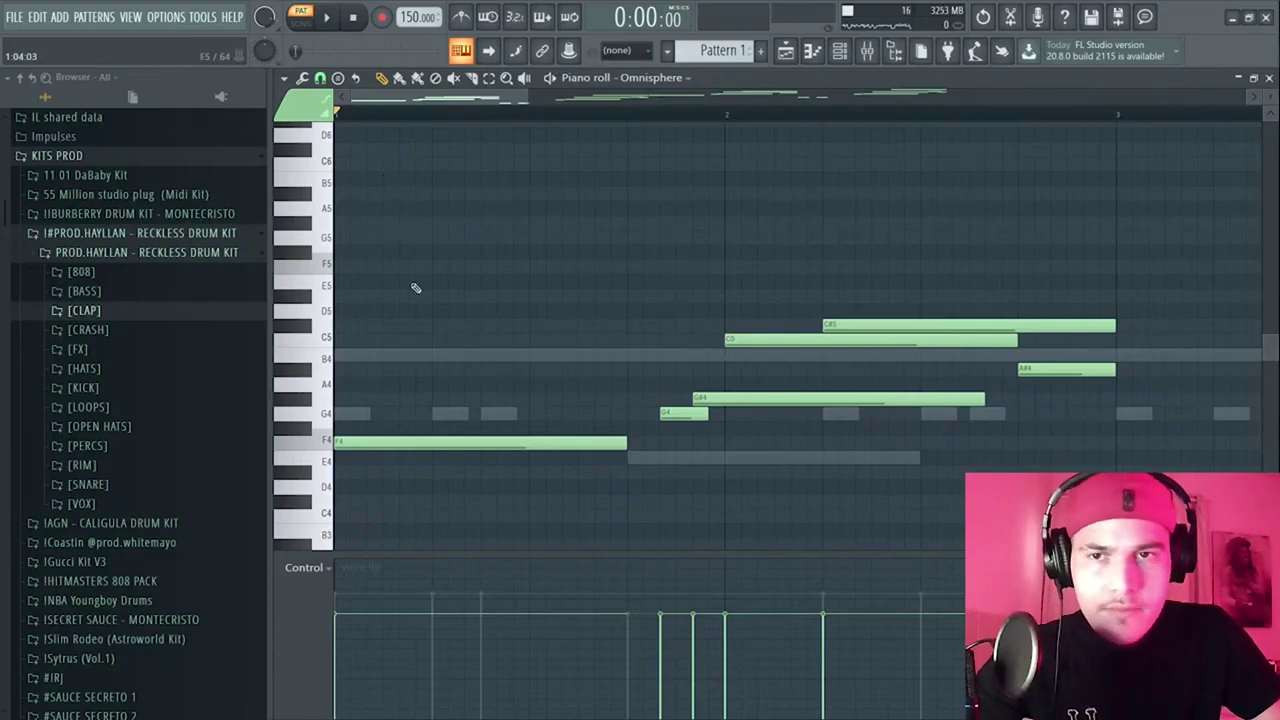
{"action": "scroll", "coordinate": [399, 240], "scroll_direction": "up", "scroll_amount": 3}
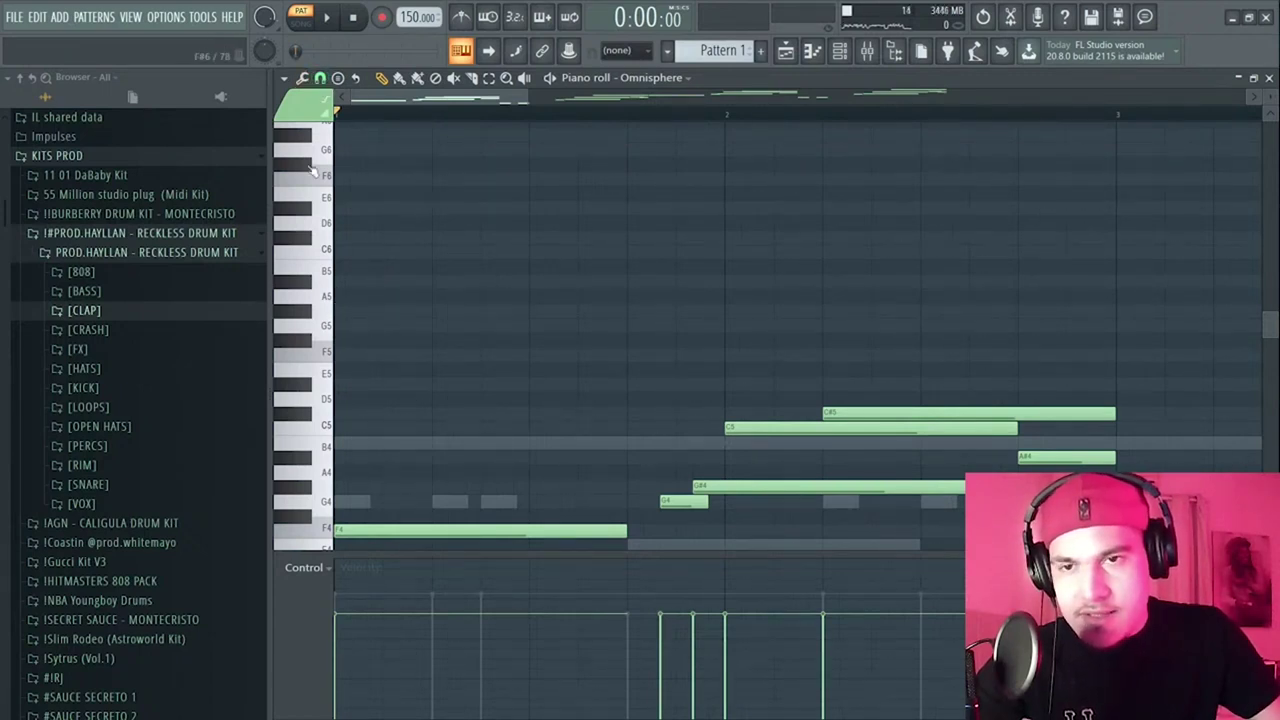
{"action": "left_click", "coordinate": [386, 281]}
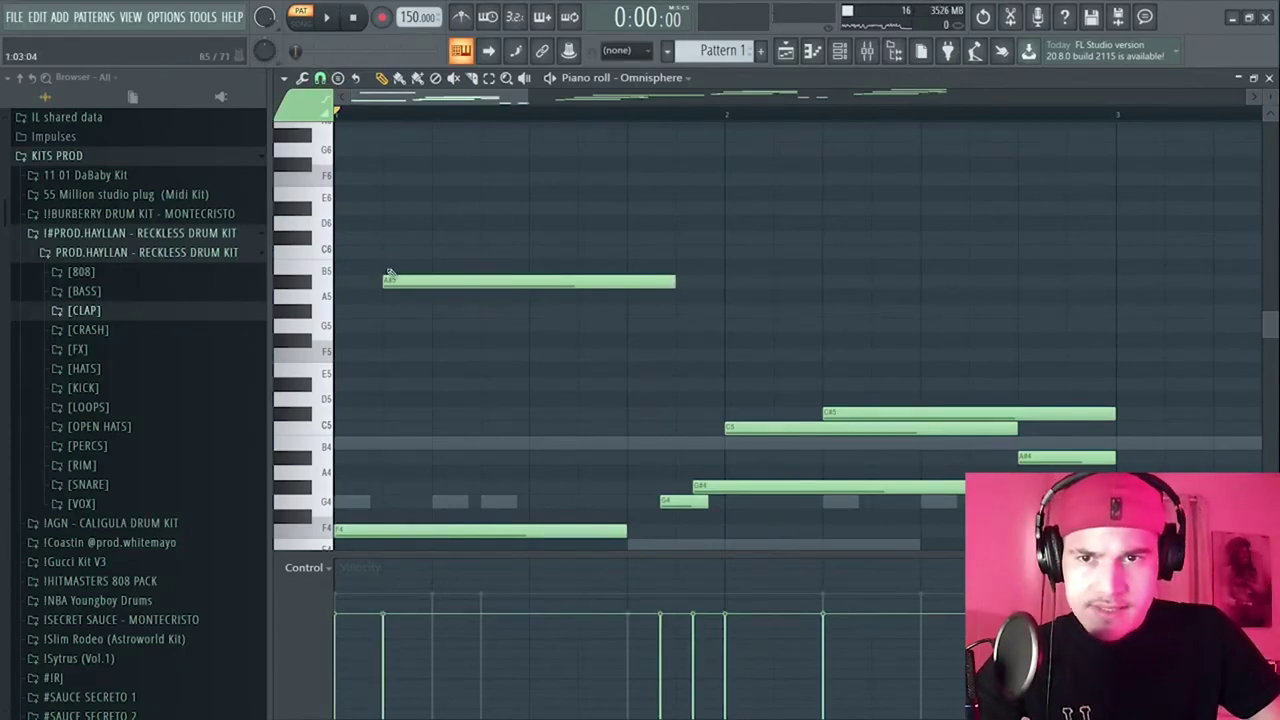
{"action": "left_click_drag", "start_coordinate": [349, 123], "coordinate": [433, 121]}
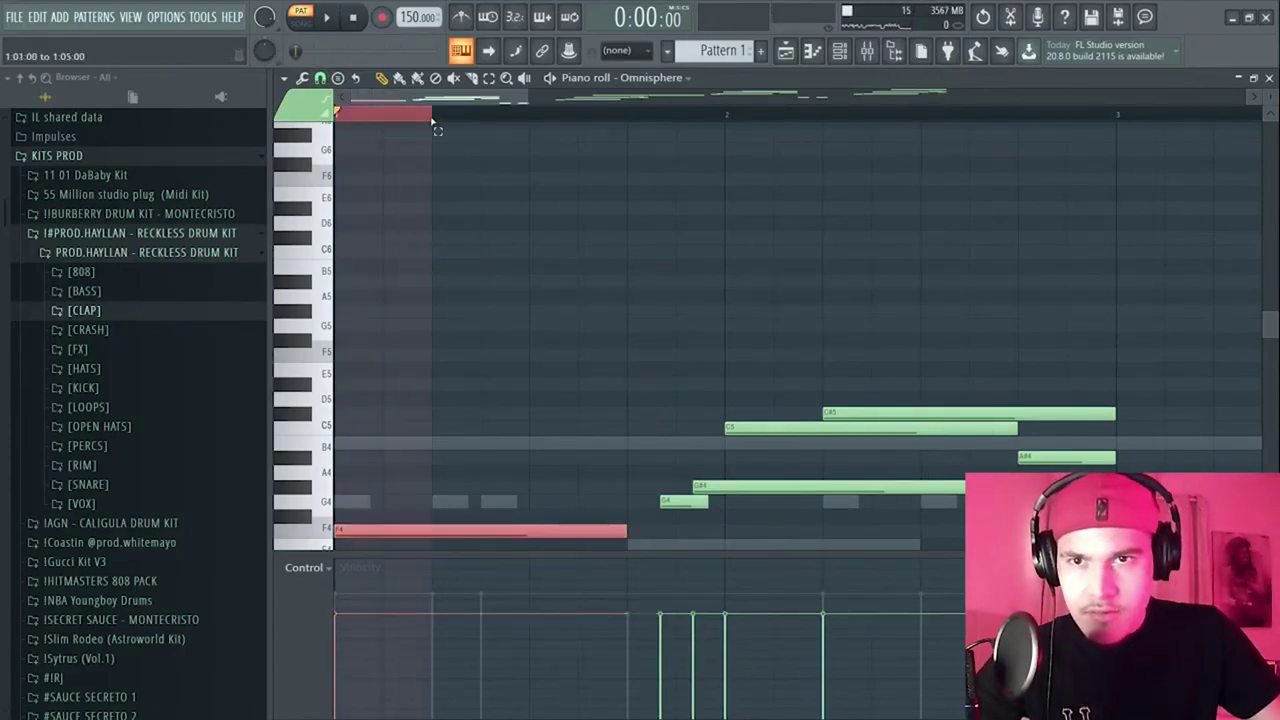
{"action": "left_click", "coordinate": [384, 115]}
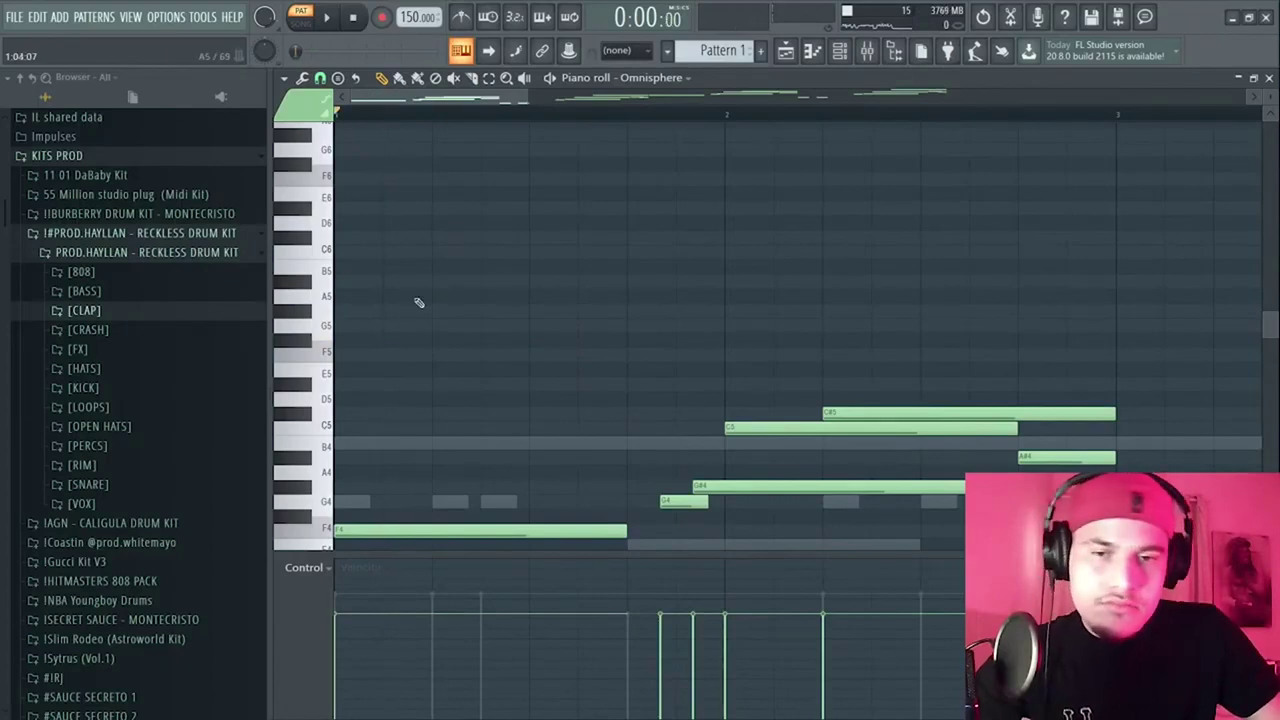
- Try a C5 note halfway through beat 2 of bar 1 while the pattern plays, and delete it
{"action": "left_click", "coordinate": [487, 427]}
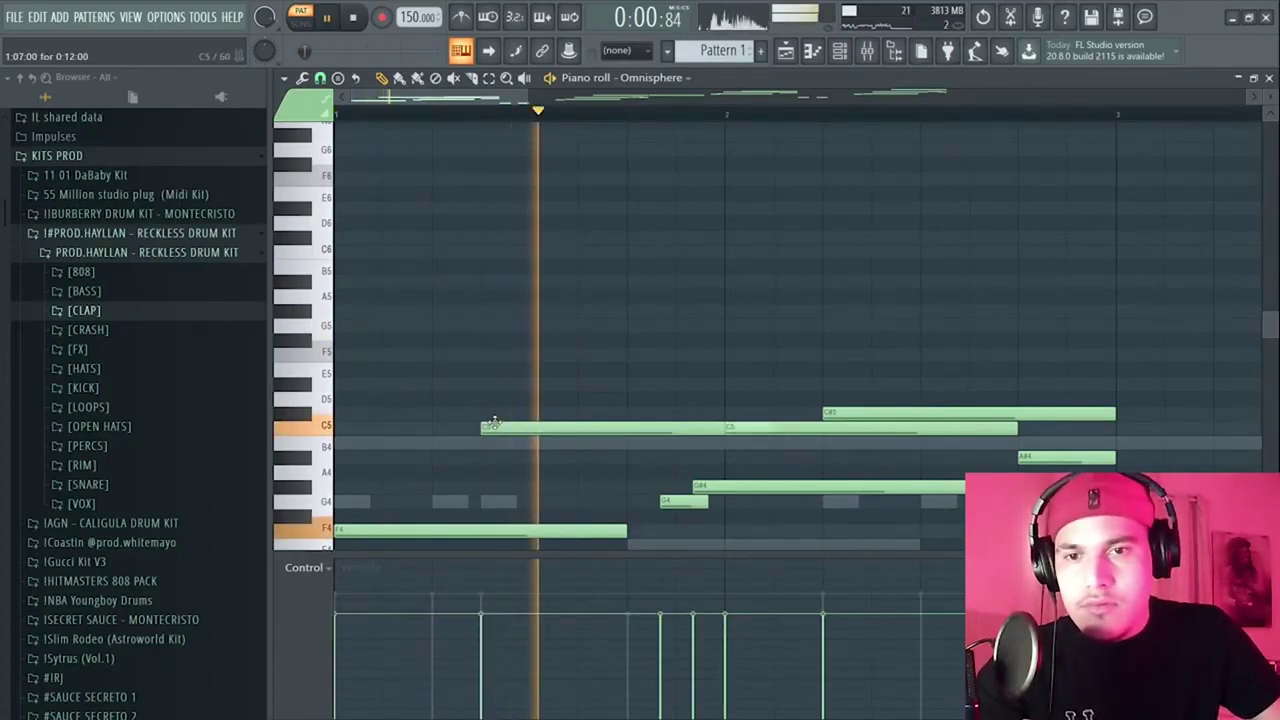
{"action": "right_click", "coordinate": [499, 436]}
{"action": "key", "text": "space"}
{"action": "key", "text": "space"}
- Add a C6 note halfway through beat 2 of bar 1, change it to a half-beat G5, and try another C6 after it
{"action": "left_click", "coordinate": [490, 252]}
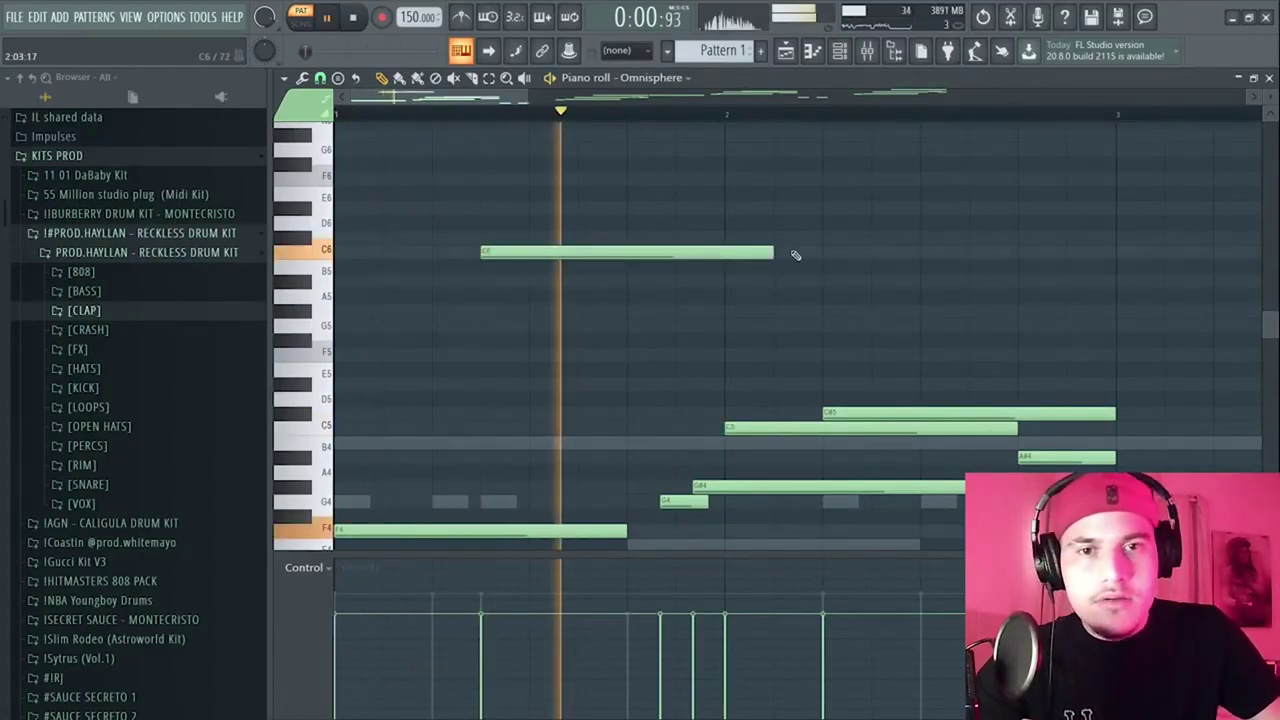
{"action": "key", "text": "space"}
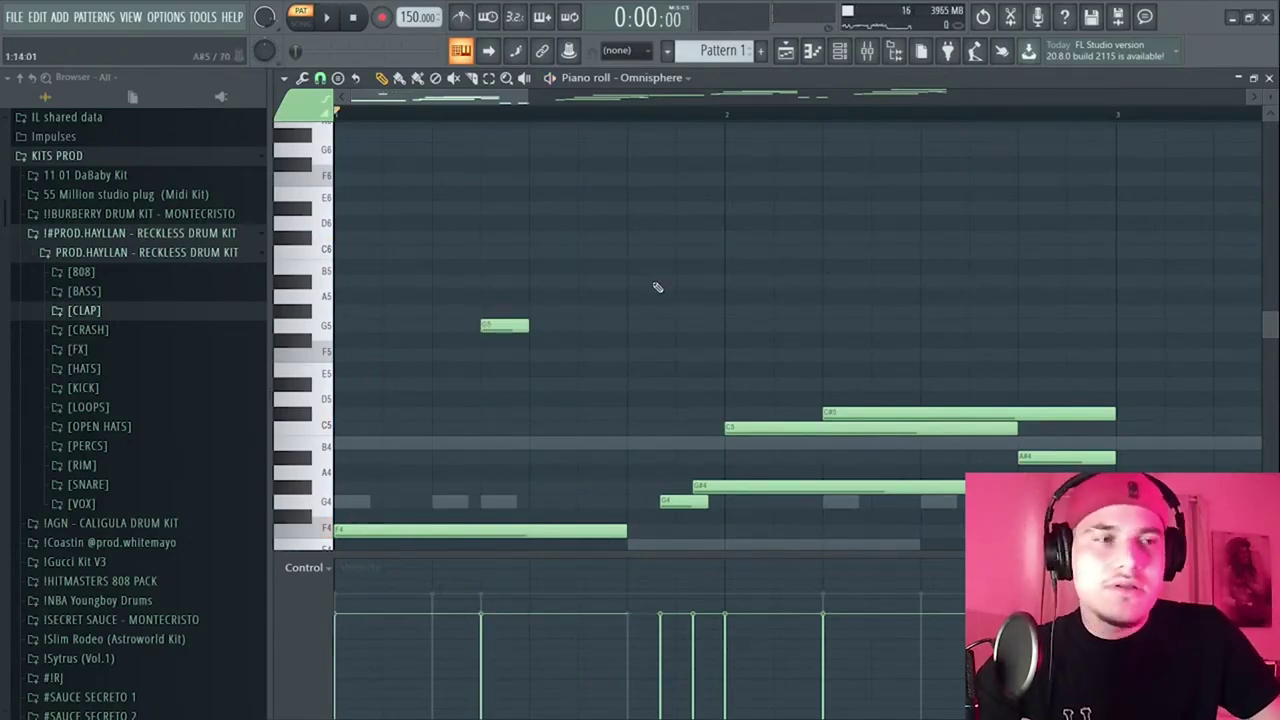
{"action": "left_click", "coordinate": [586, 251]}
{"action": "right_click", "coordinate": [618, 250]}
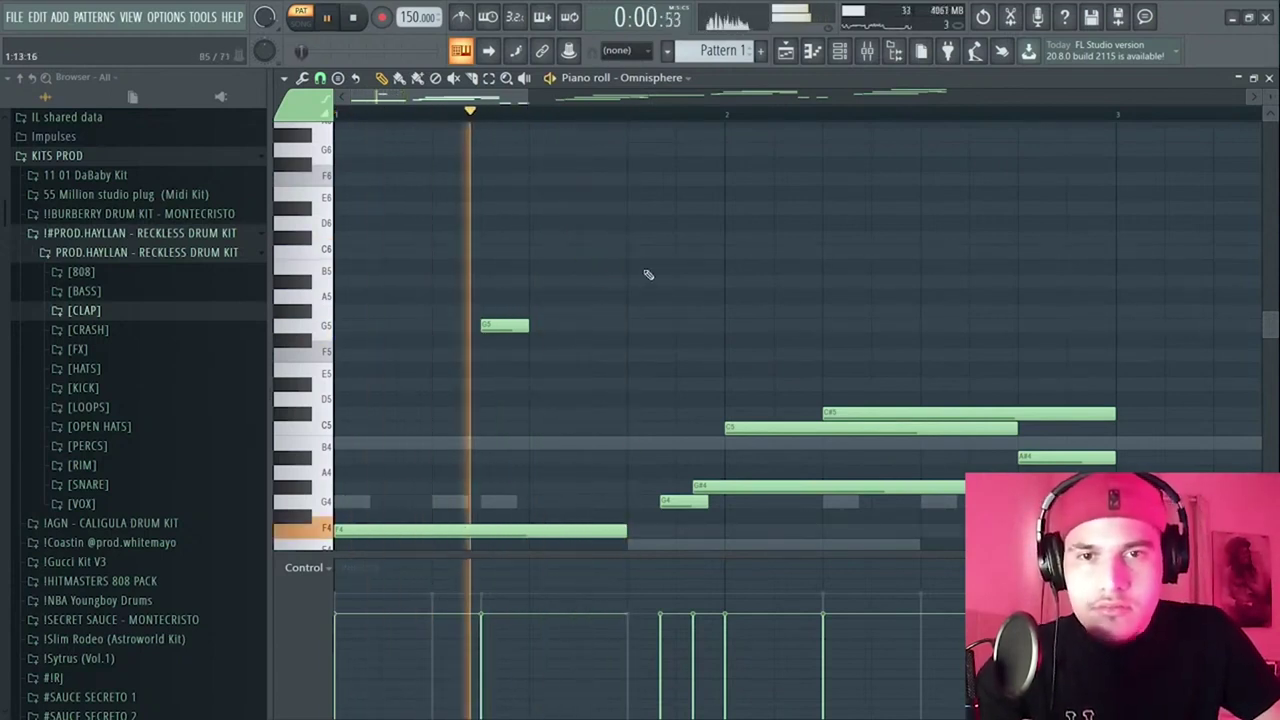
- Add half-beat A#5 and D#5 notes at the end of bar 1 and play back the pattern
{"action": "left_click", "coordinate": [704, 281]}
{"action": "left_click", "coordinate": [682, 280]}
{"action": "key", "text": "space"}
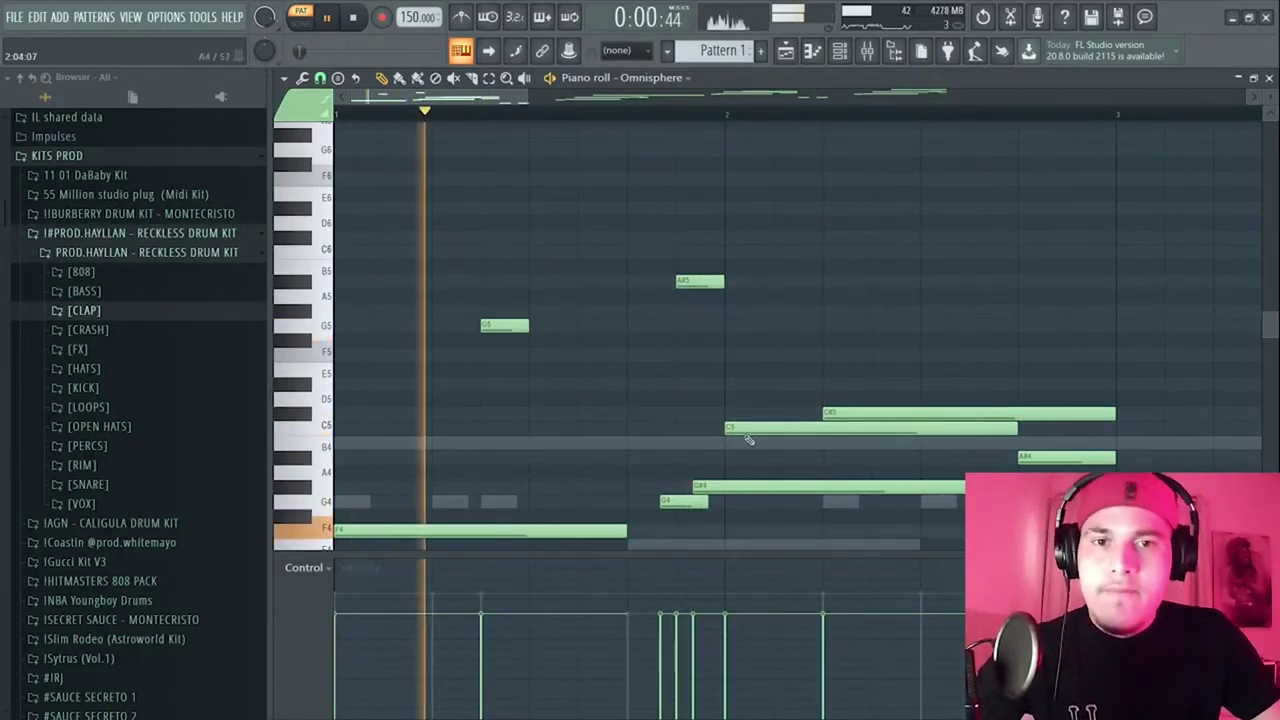
{"action": "left_click", "coordinate": [695, 384]}
{"action": "key", "text": "space"}
{"action": "key", "text": "space"}
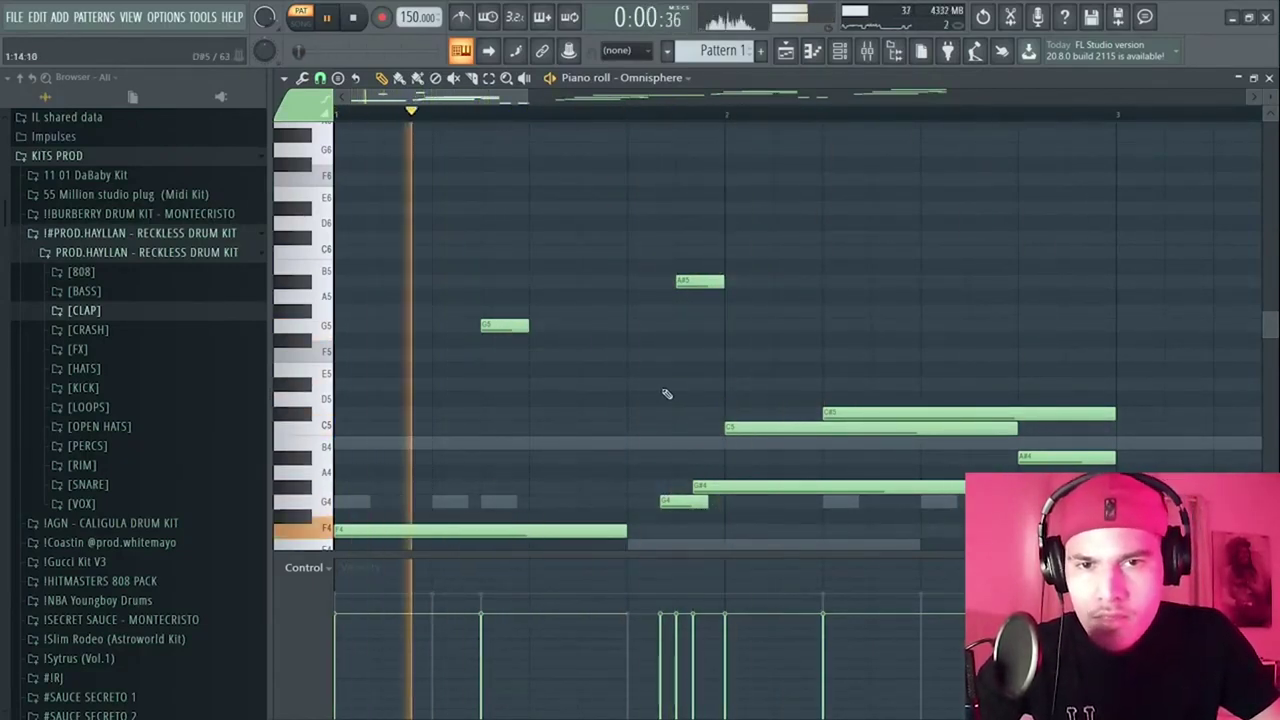
{"action": "key", "text": "space"}
{"action": "key", "text": "space"}
- Add half-beat G#4 and C5 notes at the start of bar 1, and a half-beat A#4 on beat 2
{"action": "left_click", "coordinate": [337, 414]}
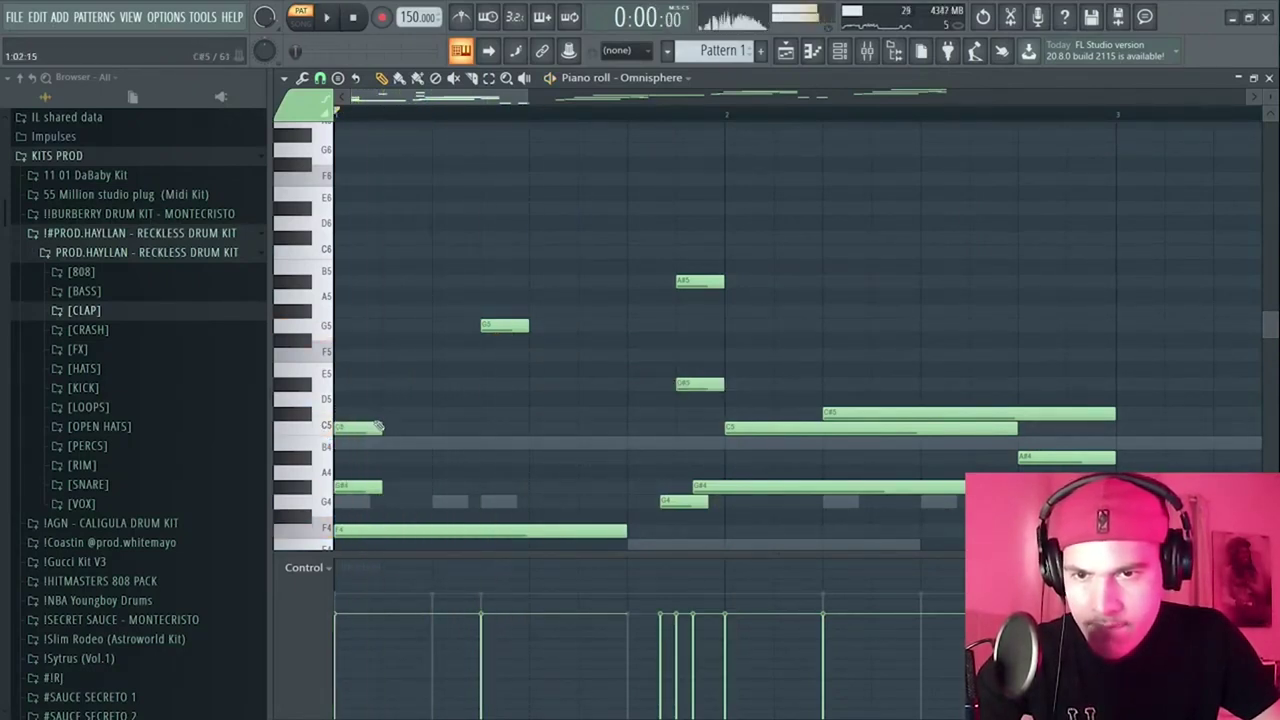
{"action": "key", "text": "space"}
{"action": "left_click", "coordinate": [434, 458]}
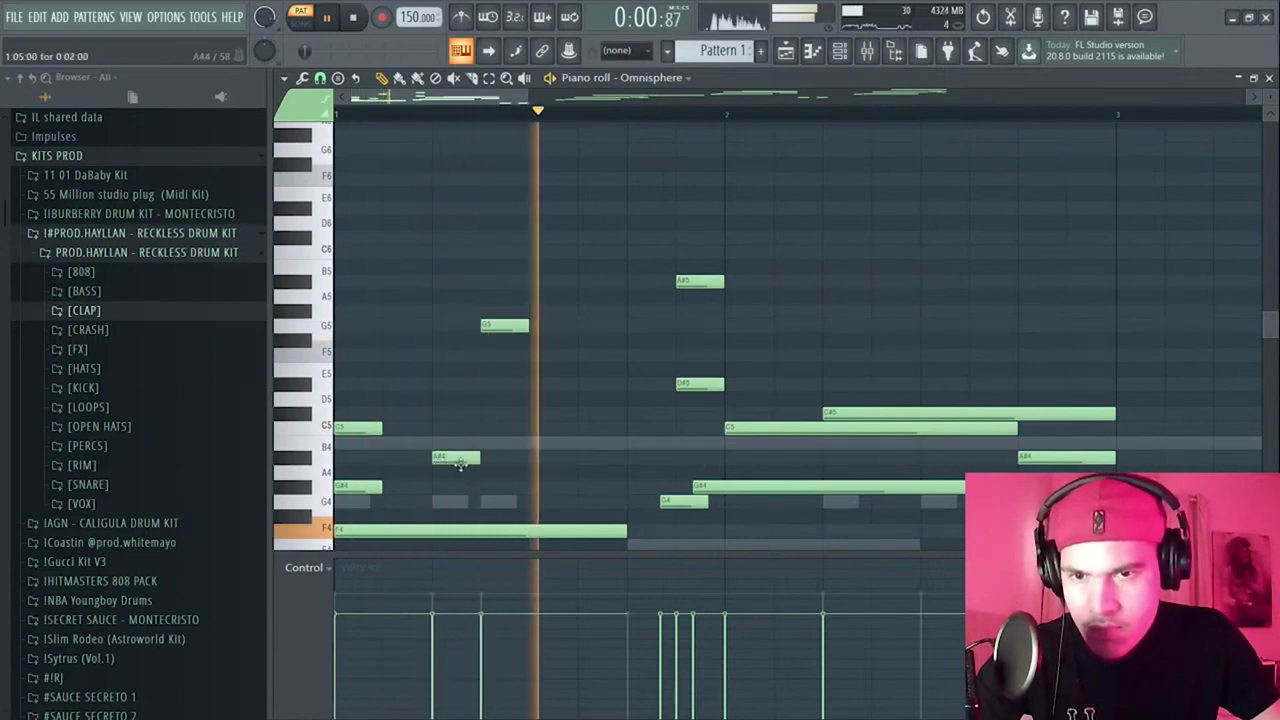
{"action": "left_click", "coordinate": [434, 444]}
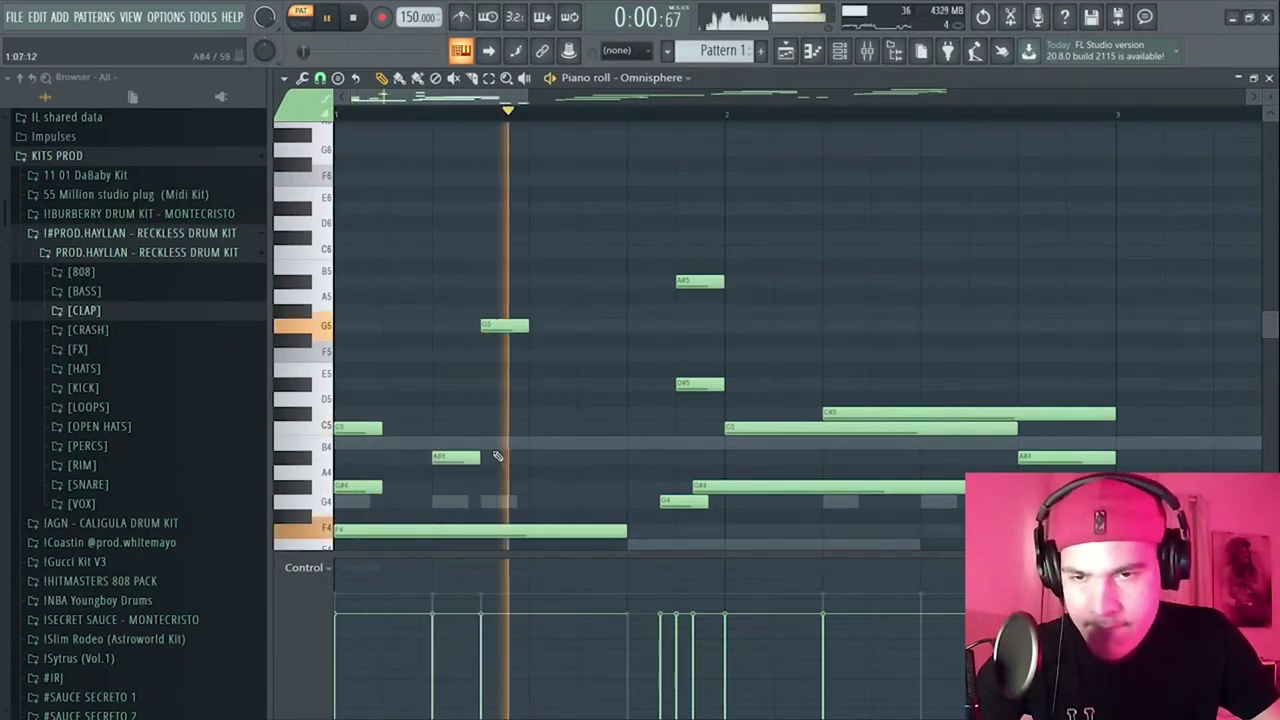
- Lengthen the G5 note in bar 1 to one and a half beats, and add an equally long C4 on beat 3
{"action": "key", "text": "space"}
{"action": "left_click_drag", "start_coordinate": [527, 326], "coordinate": [640, 335]}
{"action": "key", "text": "space"}
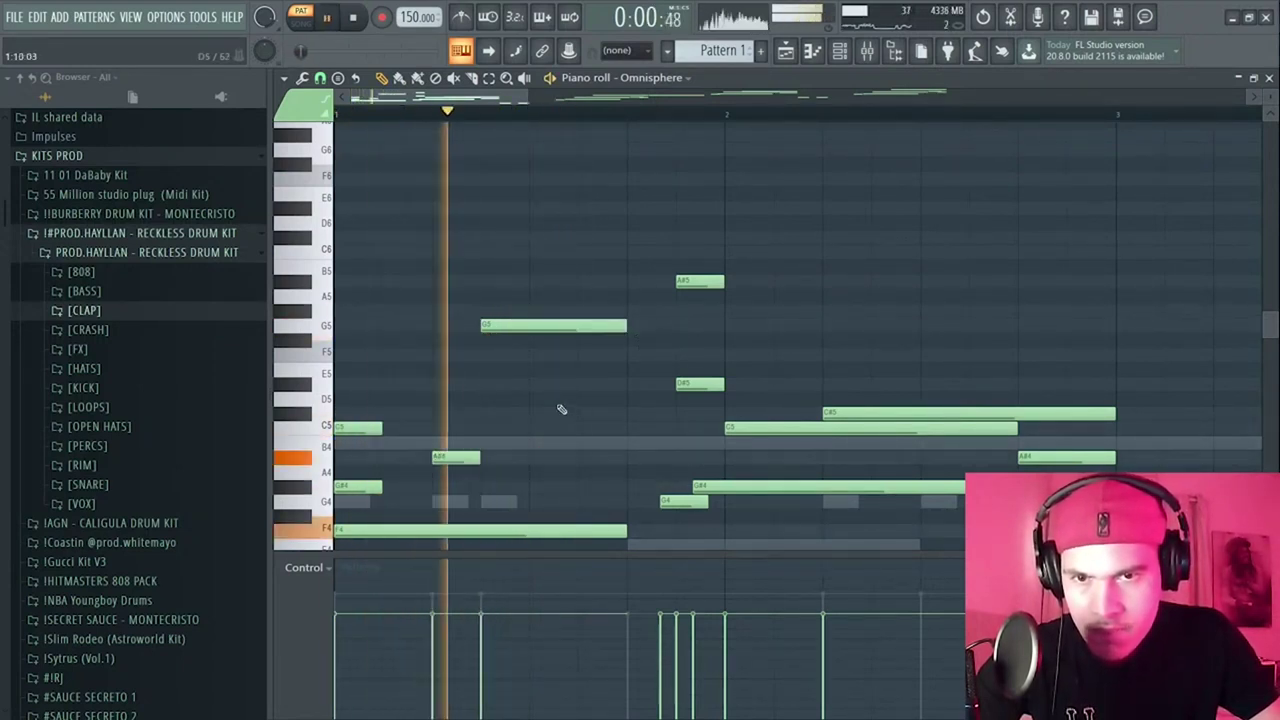
{"action": "left_click", "coordinate": [580, 429]}
{"action": "left_click_drag", "start_coordinate": [580, 429], "coordinate": [571, 533]}
{"action": "scroll", "coordinate": [649, 497], "scroll_direction": "down", "scroll_amount": 3}
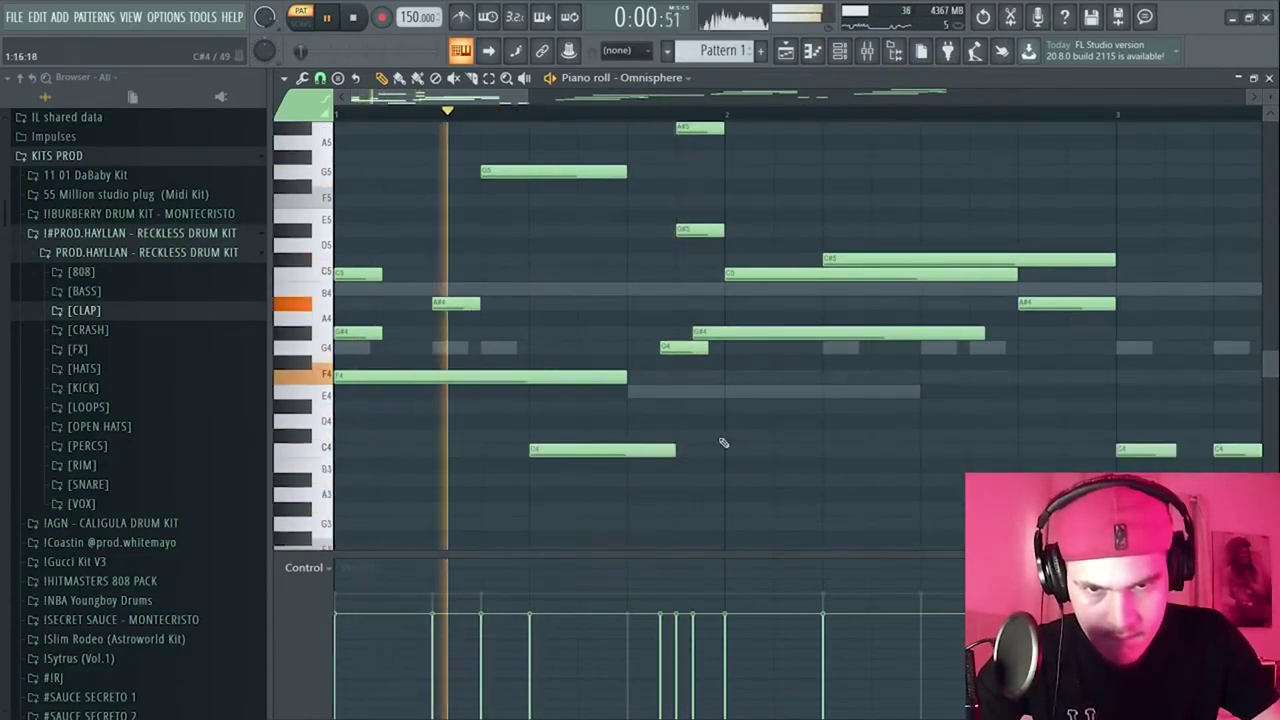
{"action": "key", "text": "space"}
{"action": "key", "text": "space"}
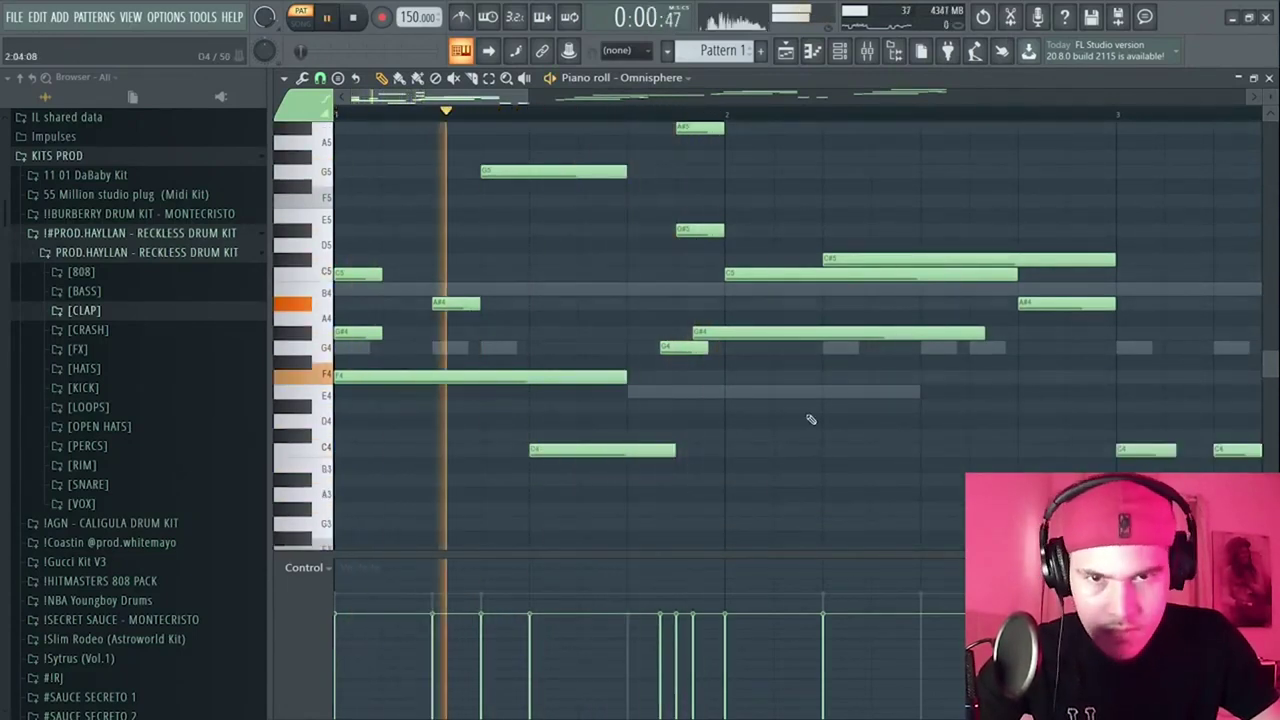
- Vary the velocities of the Omnisphere melody notes
{"action": "key", "text": "ctrl+z"}
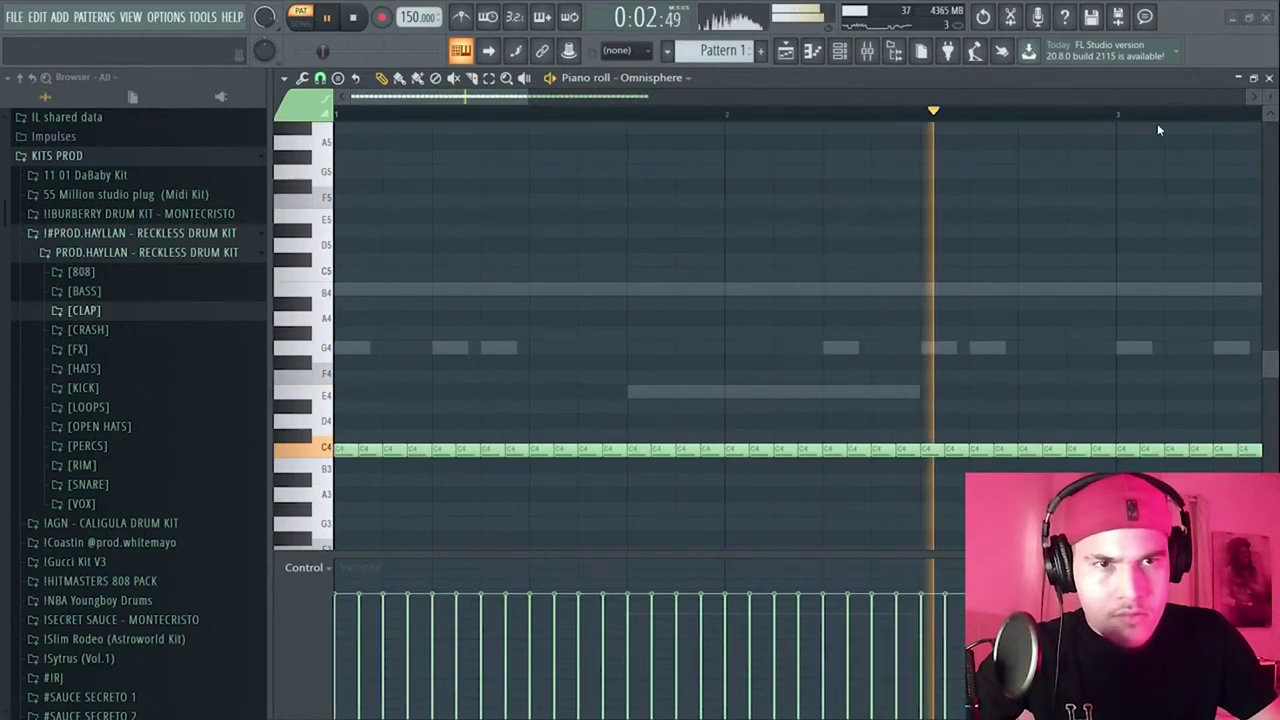
{"action": "key", "text": "ctrl+z"}
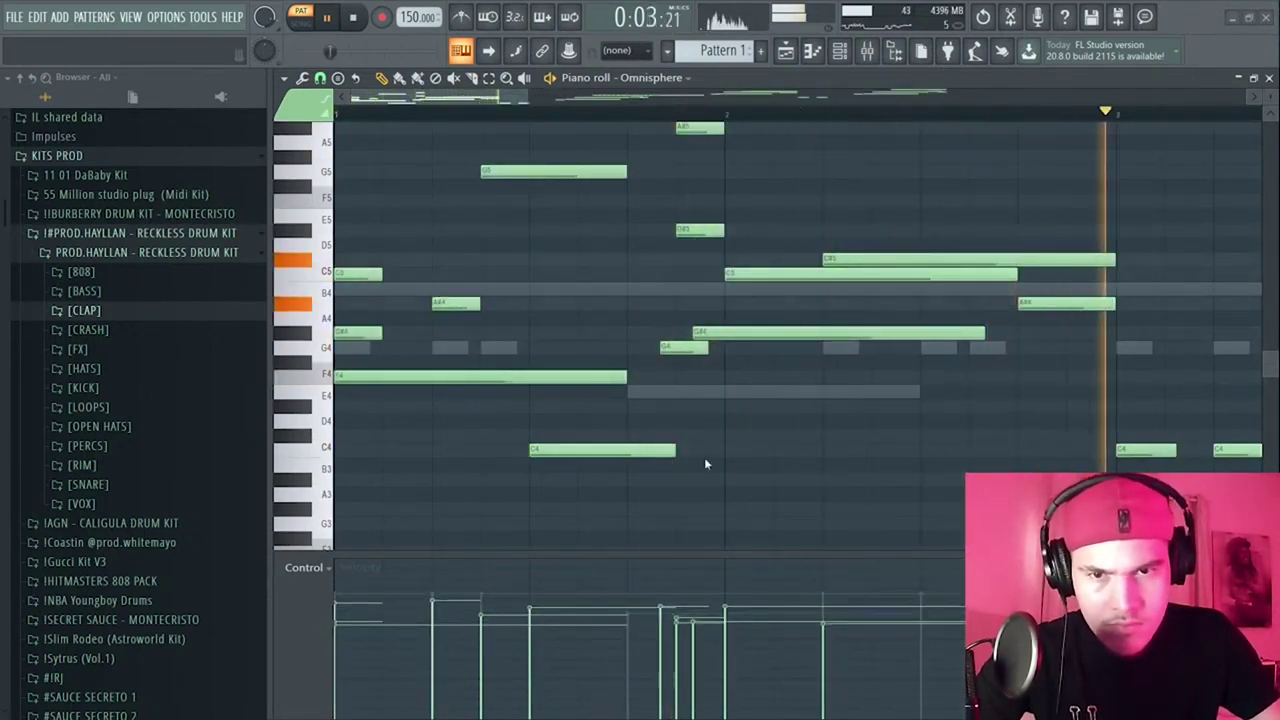
- Add a half-beat G4 at the end of bar 2, a C4 on beat 4 of bar 3, and a C6 at the end of bar 4
{"action": "scroll", "coordinate": [663, 374], "scroll_direction": "down", "scroll_amount": 4}
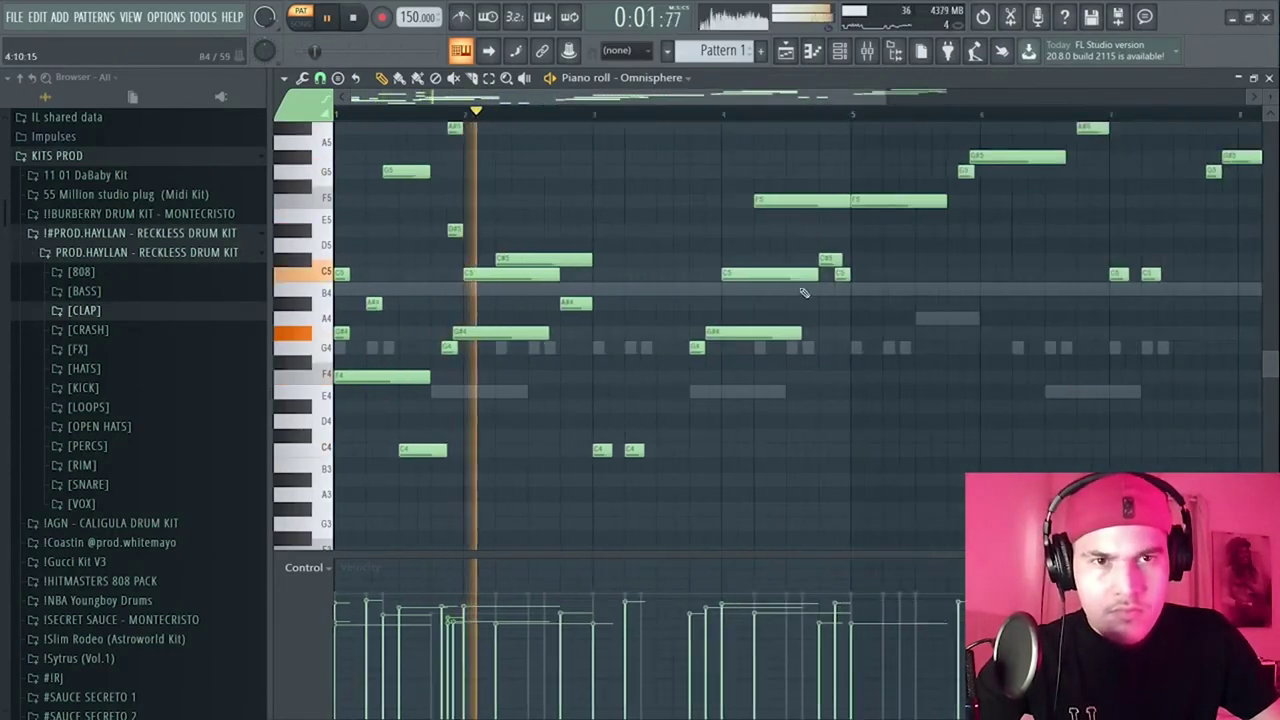
{"action": "scroll", "coordinate": [646, 328], "scroll_direction": "up", "scroll_amount": 4}
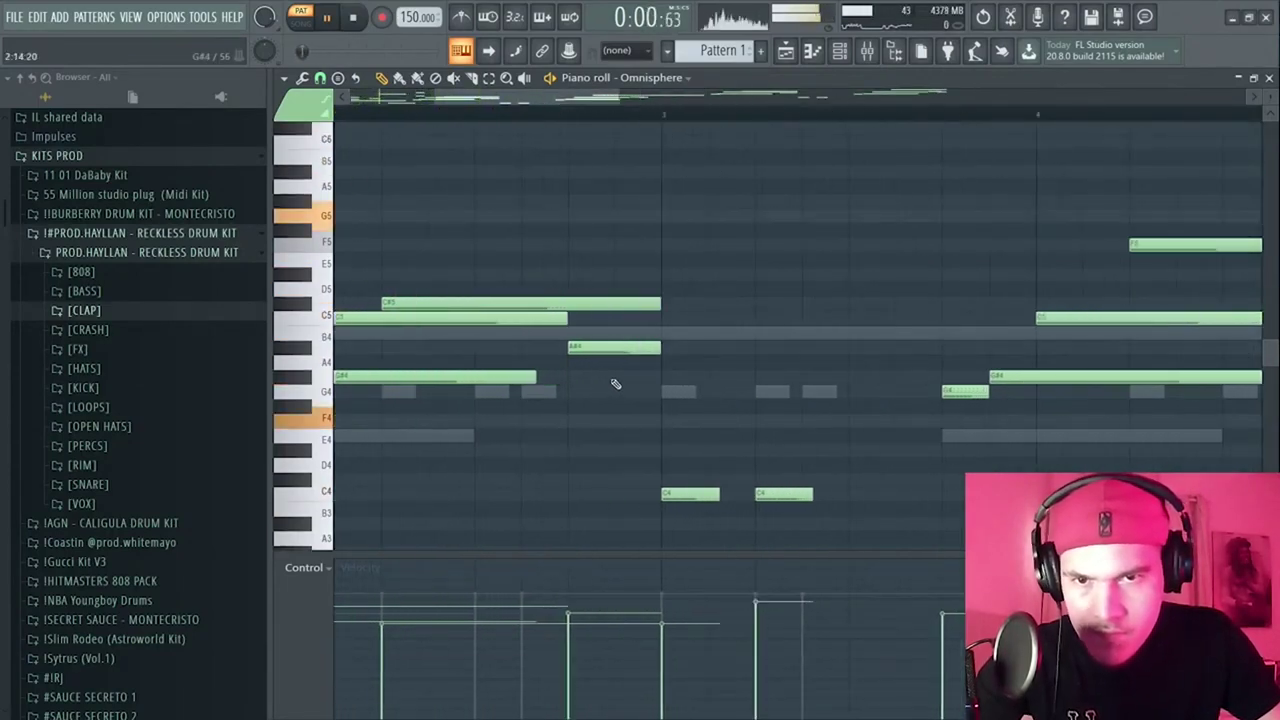
{"action": "left_click", "coordinate": [633, 399]}
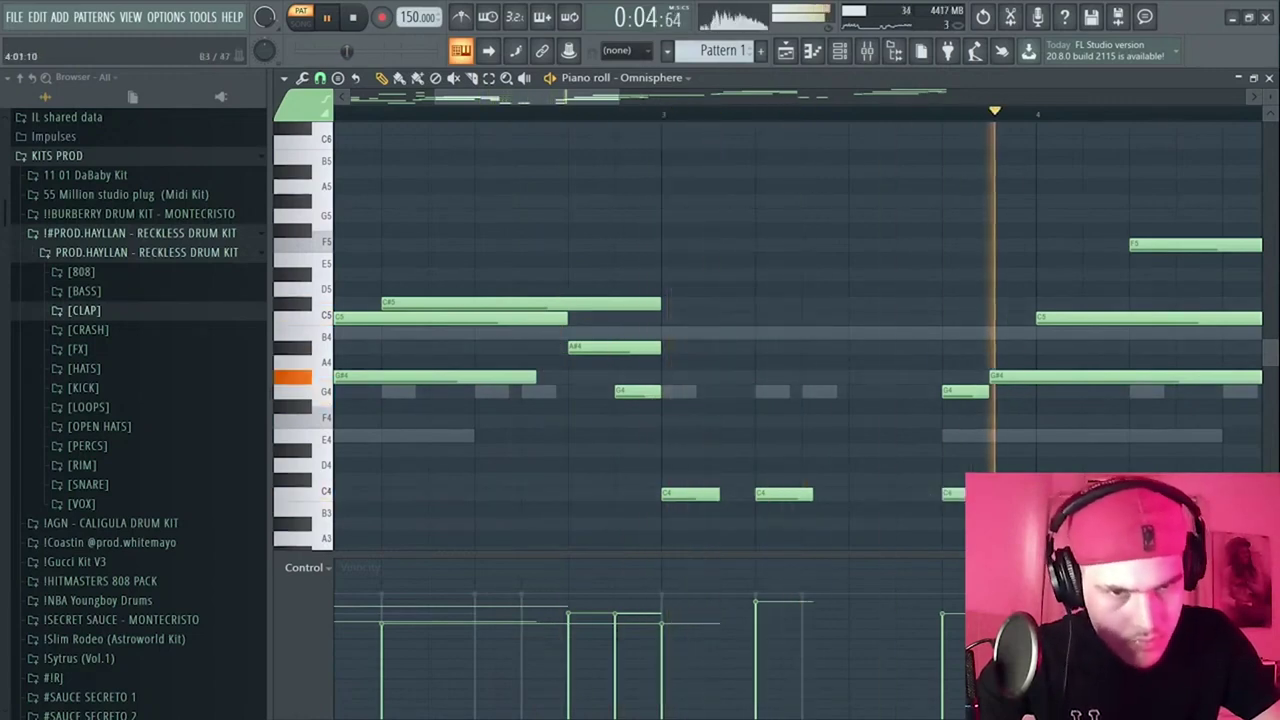
{"action": "scroll", "coordinate": [953, 362], "scroll_direction": "down", "scroll_amount": 3}
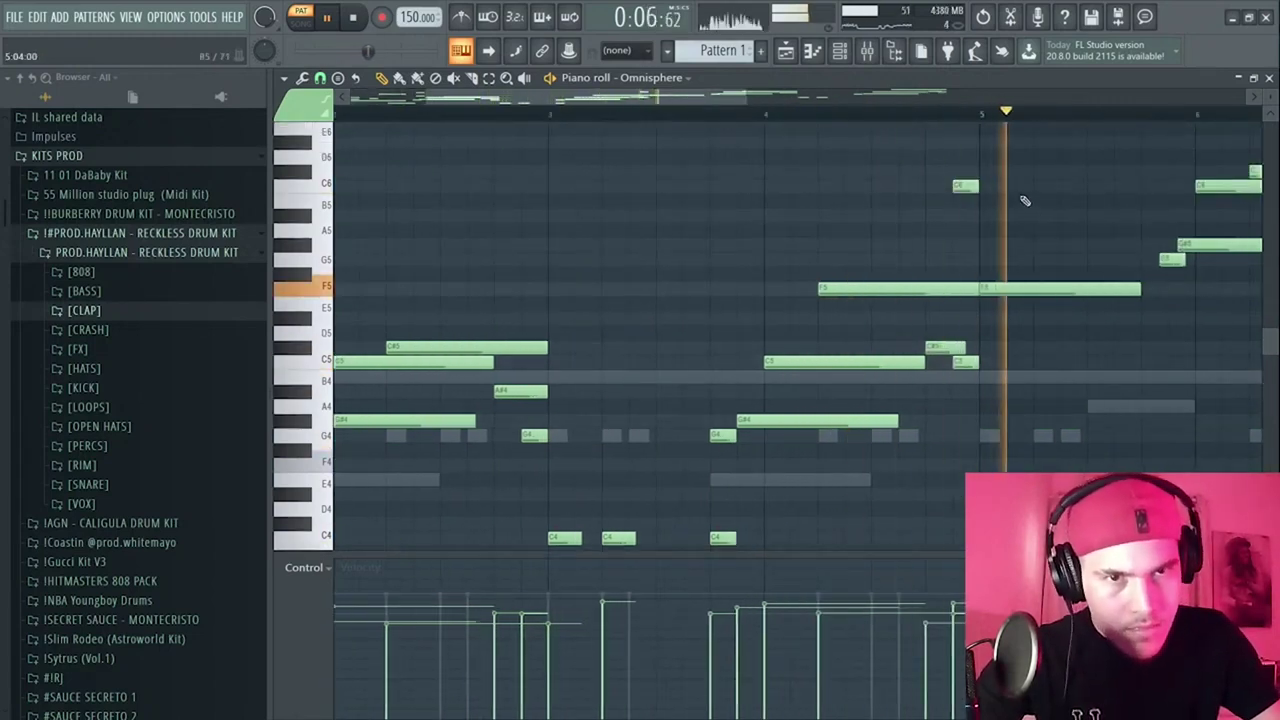
{"action": "scroll", "coordinate": [955, 340], "scroll_direction": "down", "scroll_amount": 3}
{"action": "scroll", "coordinate": [960, 295], "scroll_direction": "up", "scroll_amount": 3}
{"action": "scroll", "coordinate": [960, 295], "scroll_direction": "down", "scroll_amount": 2}
- Set the Omnisphere channel's volume to 39% and open its plugin window
{"action": "key", "text": "F6"}
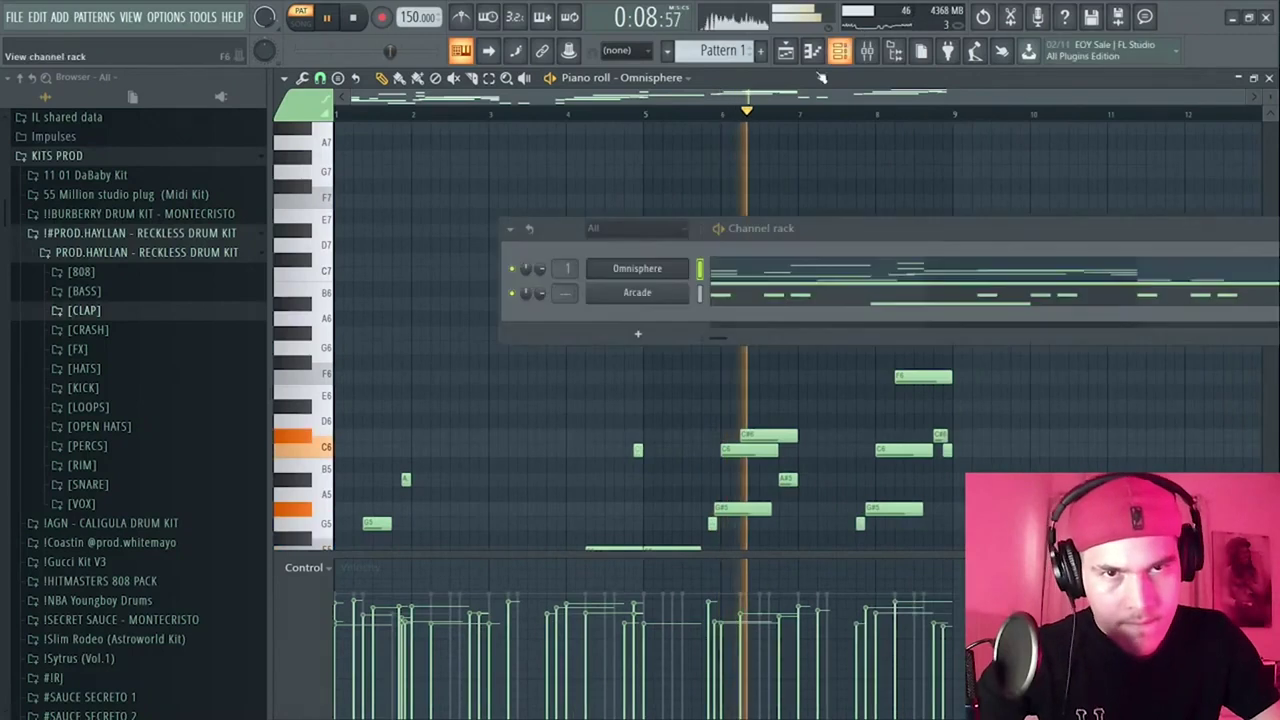
{"action": "left_click_drag", "start_coordinate": [543, 270], "coordinate": [543, 280]}
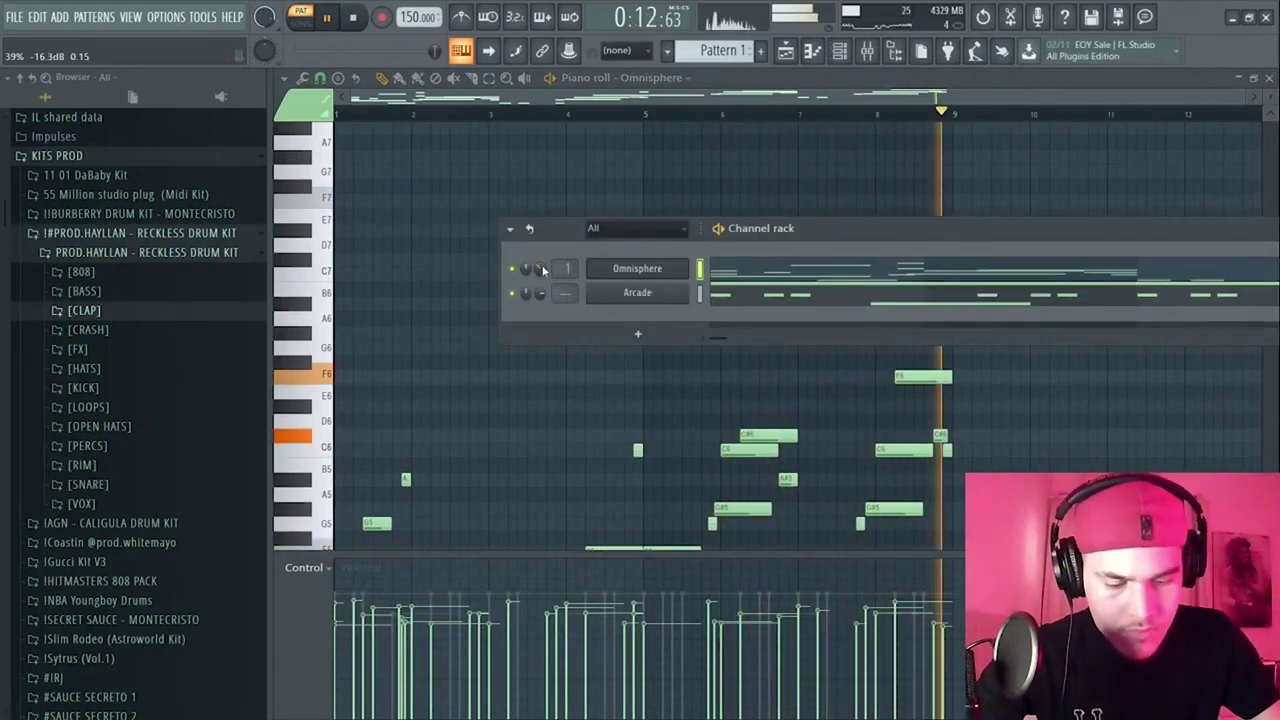
{"action": "left_click", "coordinate": [640, 270]}
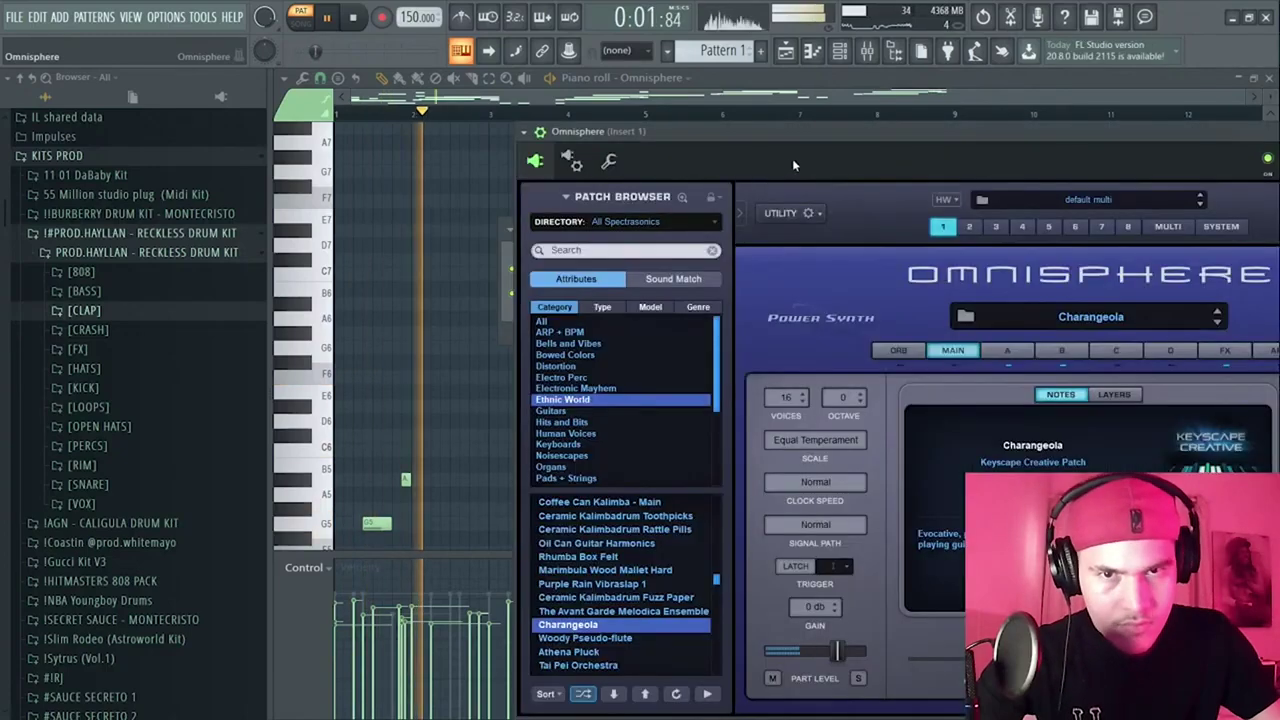
- Load the HAYLLAN 808 1 sample from the [808] folder into a new channel and open its envelope settings
{"action": "left_click", "coordinate": [148, 296]}
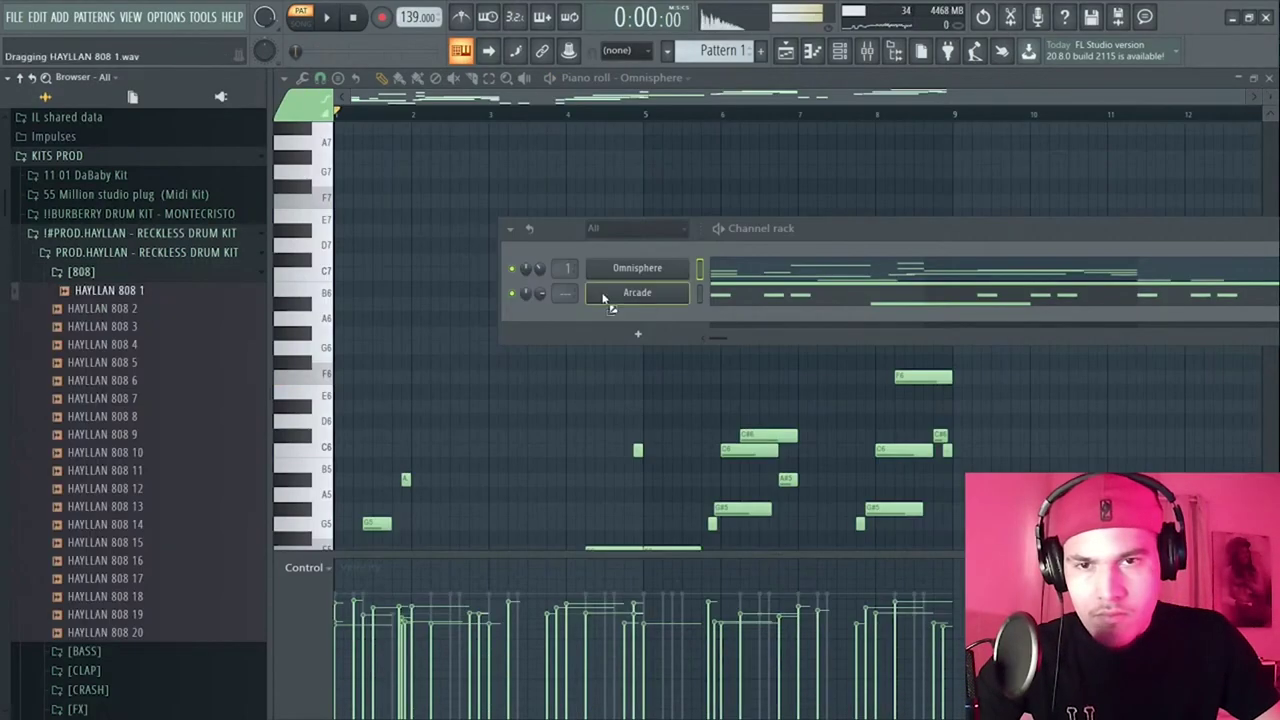
{"action": "left_click_drag", "start_coordinate": [604, 300], "coordinate": [634, 325]}
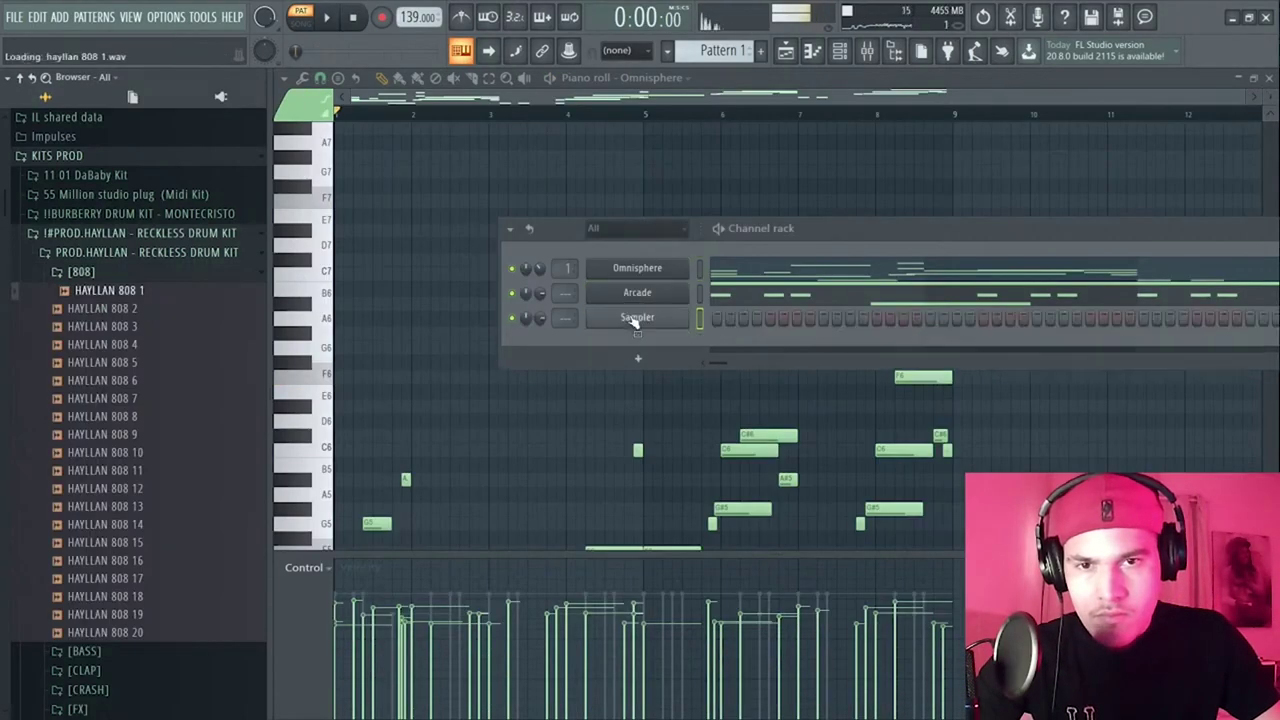
{"action": "left_click", "coordinate": [163, 277]}
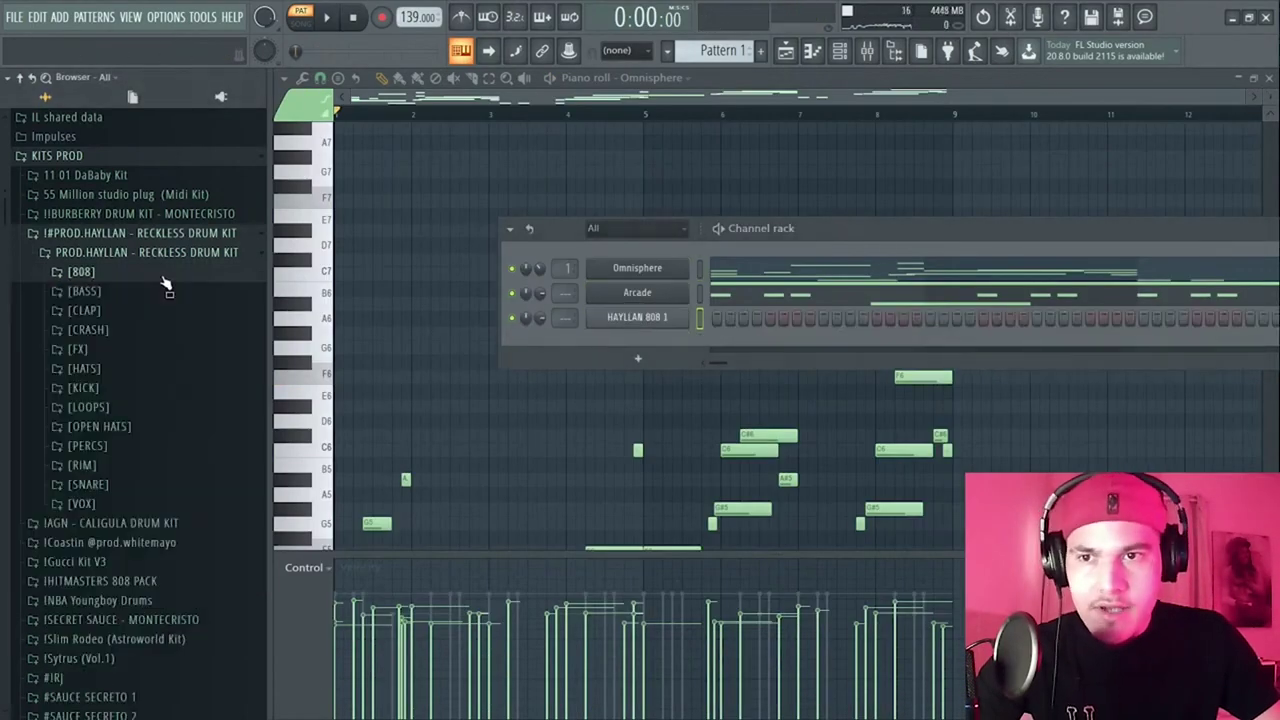
{"action": "left_click", "coordinate": [678, 320]}
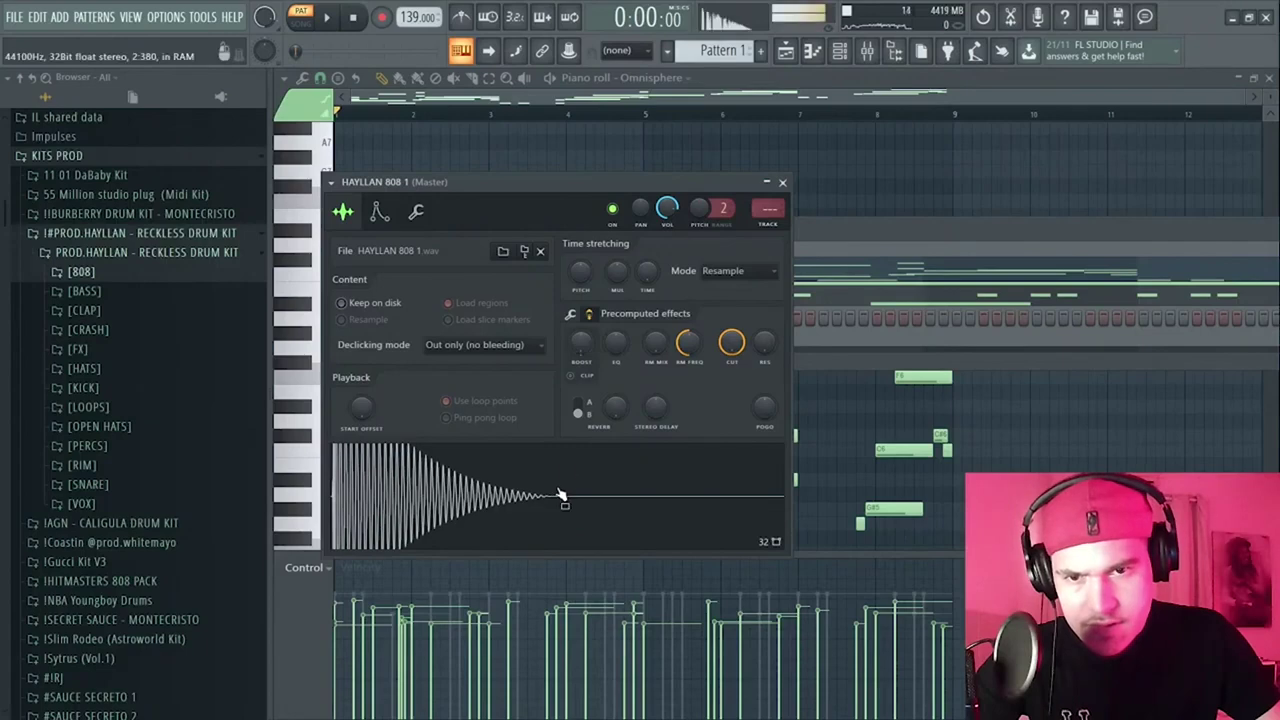
{"action": "left_click", "coordinate": [379, 211]}
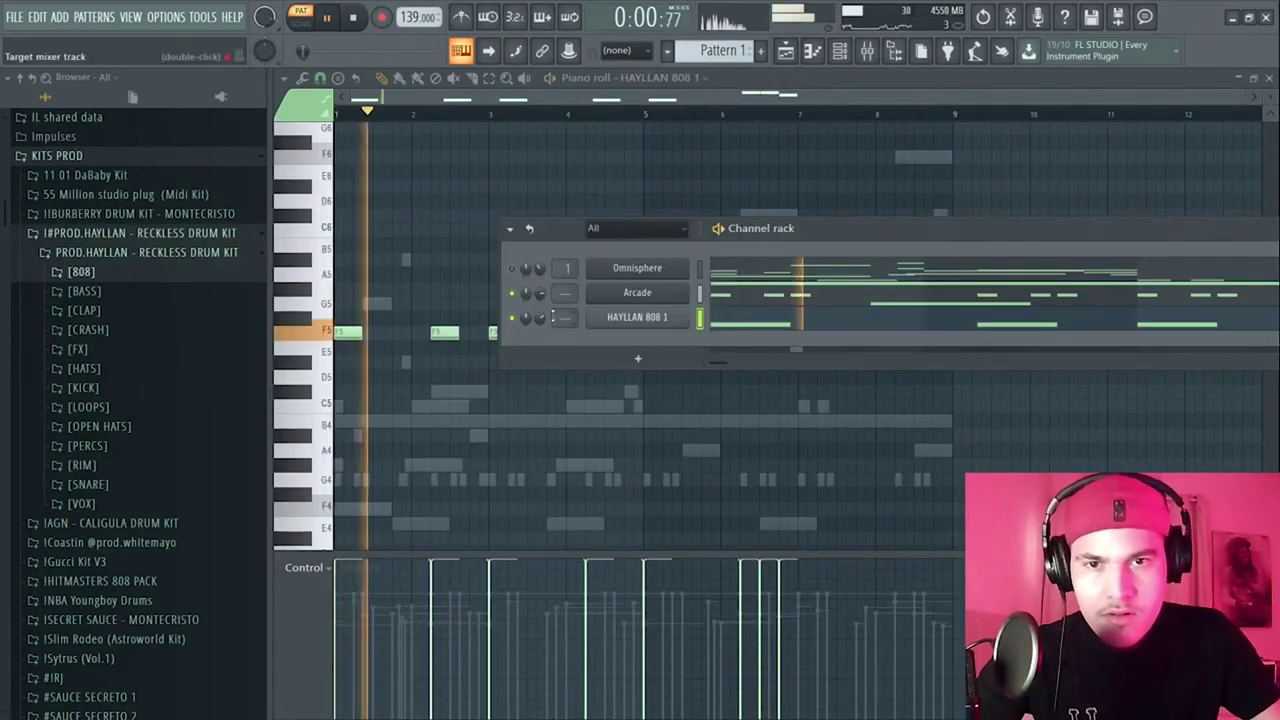
- Route the HAYLLAN 808 1 channel to mixer track 1 with a Fruity soft clipper in the first effect slot
{"action": "key", "text": "F9"}
{"action": "key", "text": "F9"}
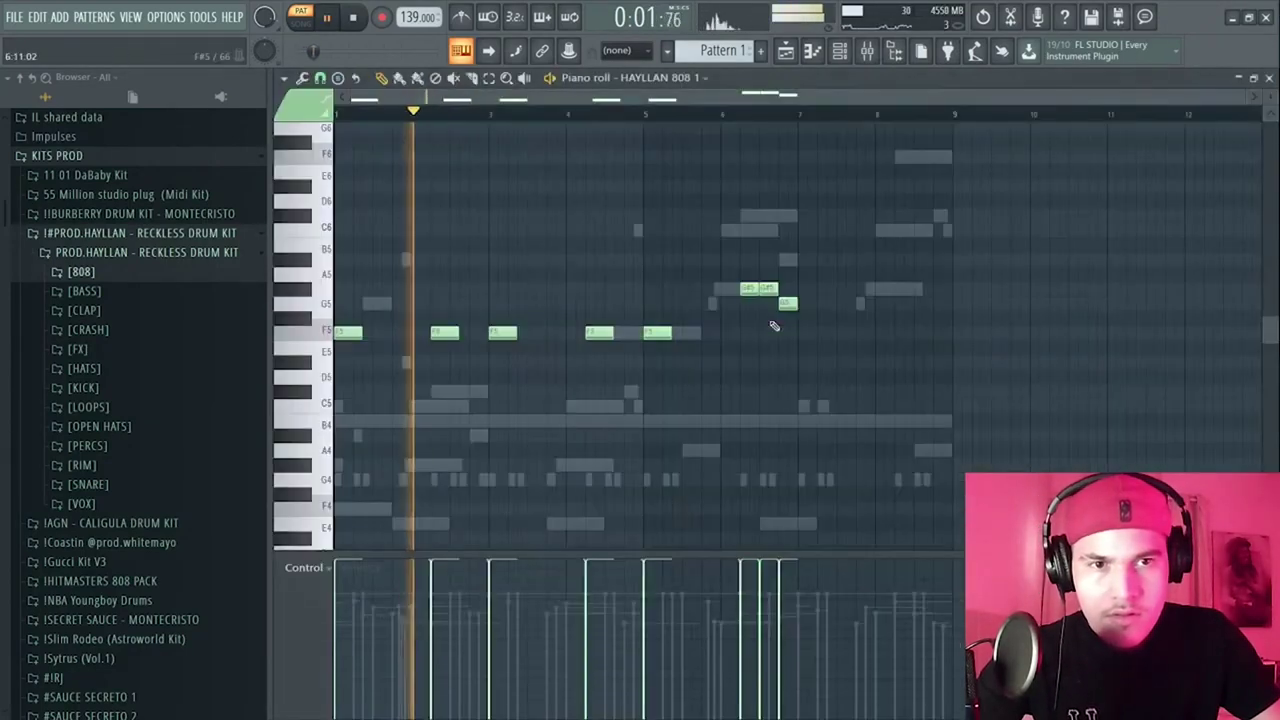
- Lower the 808 notes in bars 2 and 3 to C5, and slice the F5 notes in bars 4 and 5 into shorter hits
{"action": "scroll", "coordinate": [480, 357], "scroll_direction": "up", "scroll_amount": 3, "text": "ctrl"}
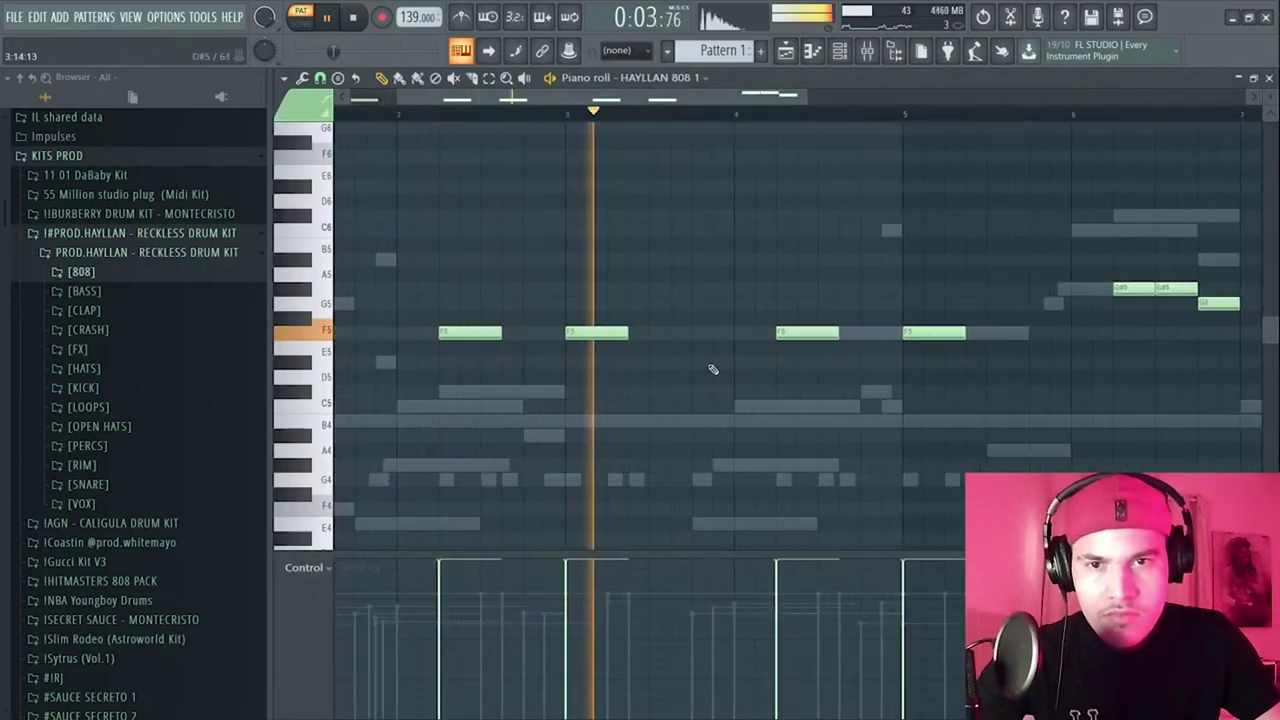
{"action": "scroll", "coordinate": [690, 360], "scroll_direction": "down", "scroll_amount": 2, "text": "ctrl"}
{"action": "scroll", "coordinate": [643, 343], "scroll_direction": "up", "scroll_amount": 3, "text": "ctrl"}
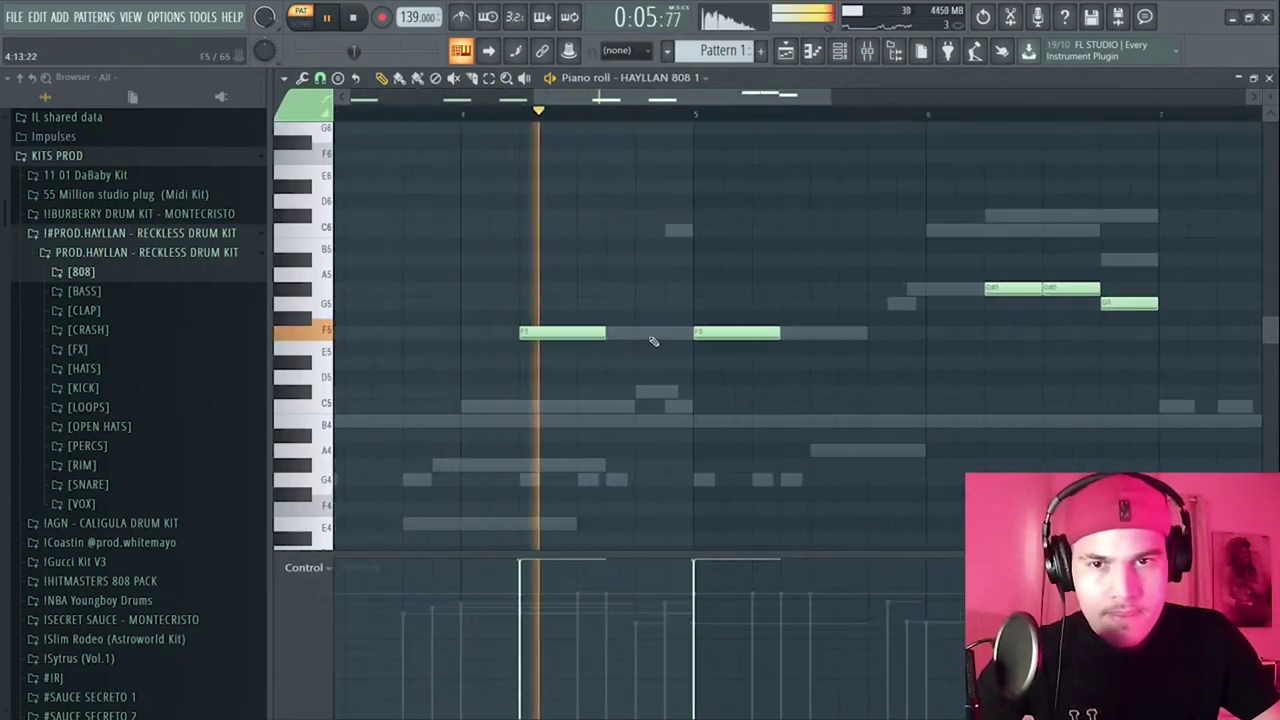
{"action": "scroll", "coordinate": [760, 370], "scroll_direction": "down", "scroll_amount": 3, "text": "ctrl"}
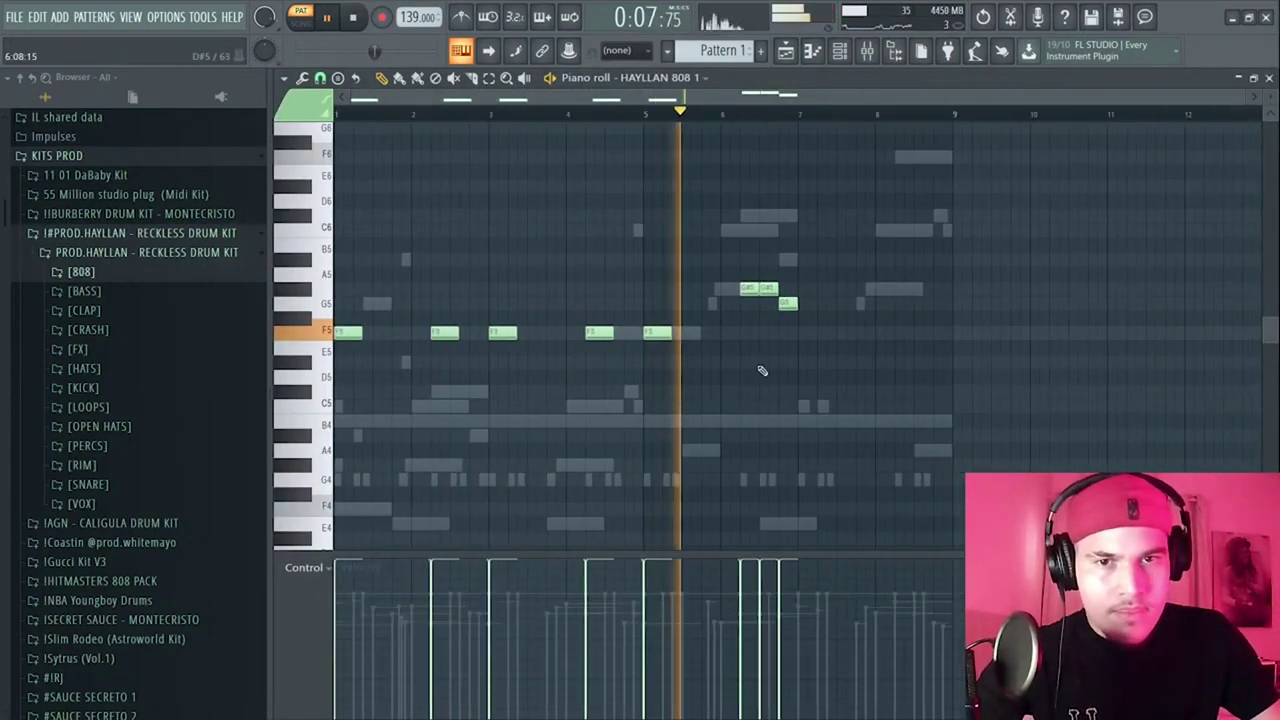
{"action": "scroll", "coordinate": [806, 306], "scroll_direction": "up", "scroll_amount": 3, "text": "ctrl"}
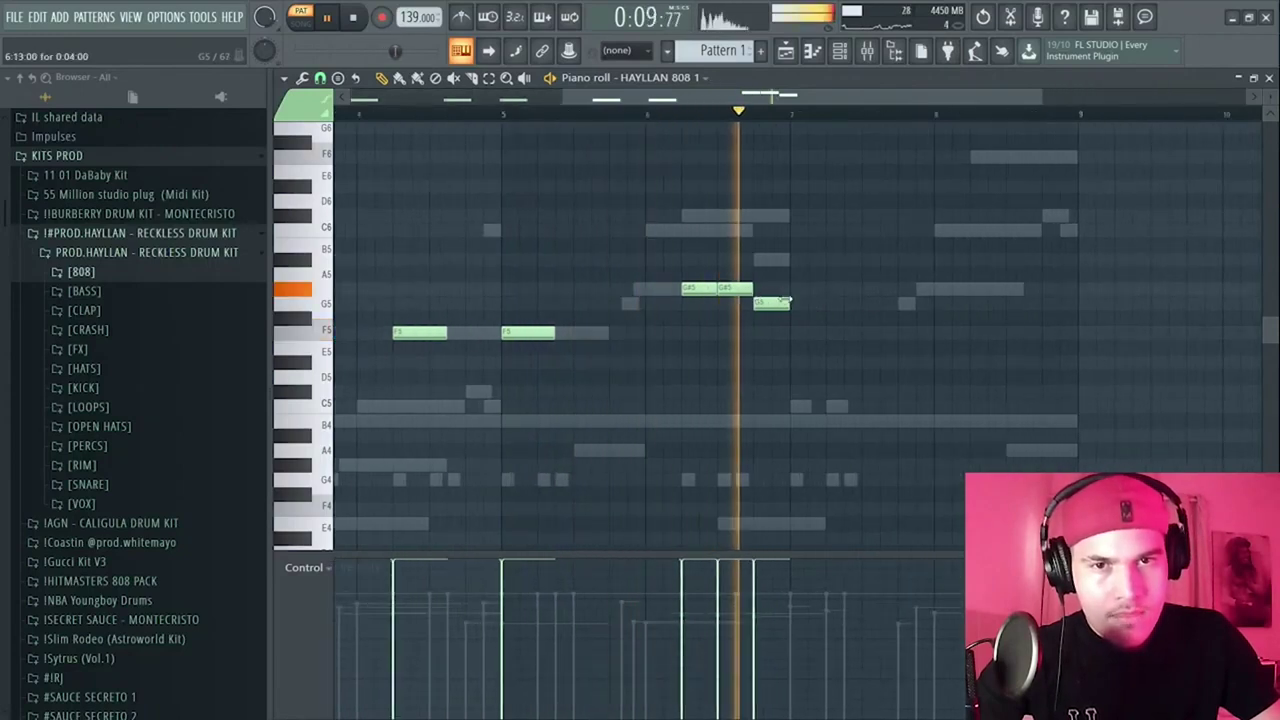
{"action": "key", "text": "space"}
{"action": "scroll", "coordinate": [745, 300], "scroll_direction": "up", "scroll_amount": 3, "text": "ctrl"}
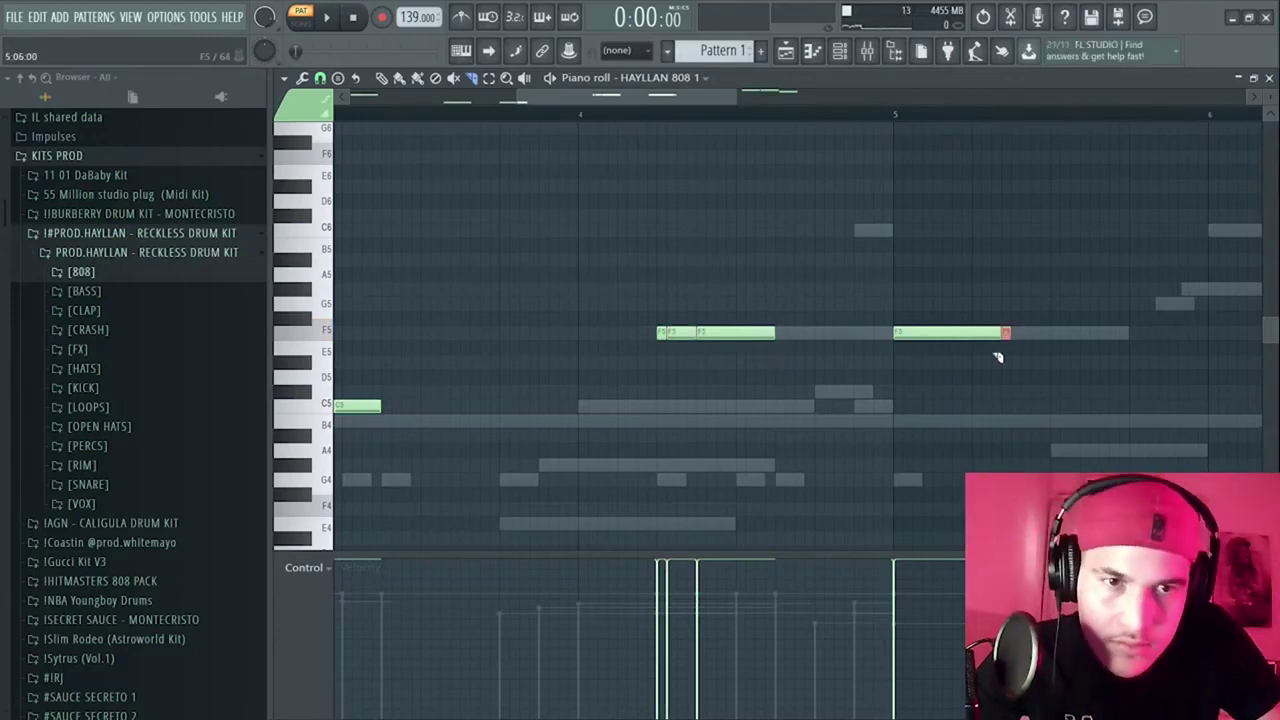
{"action": "scroll", "coordinate": [725, 251], "scroll_direction": "down", "scroll_amount": 3, "text": "ctrl"}
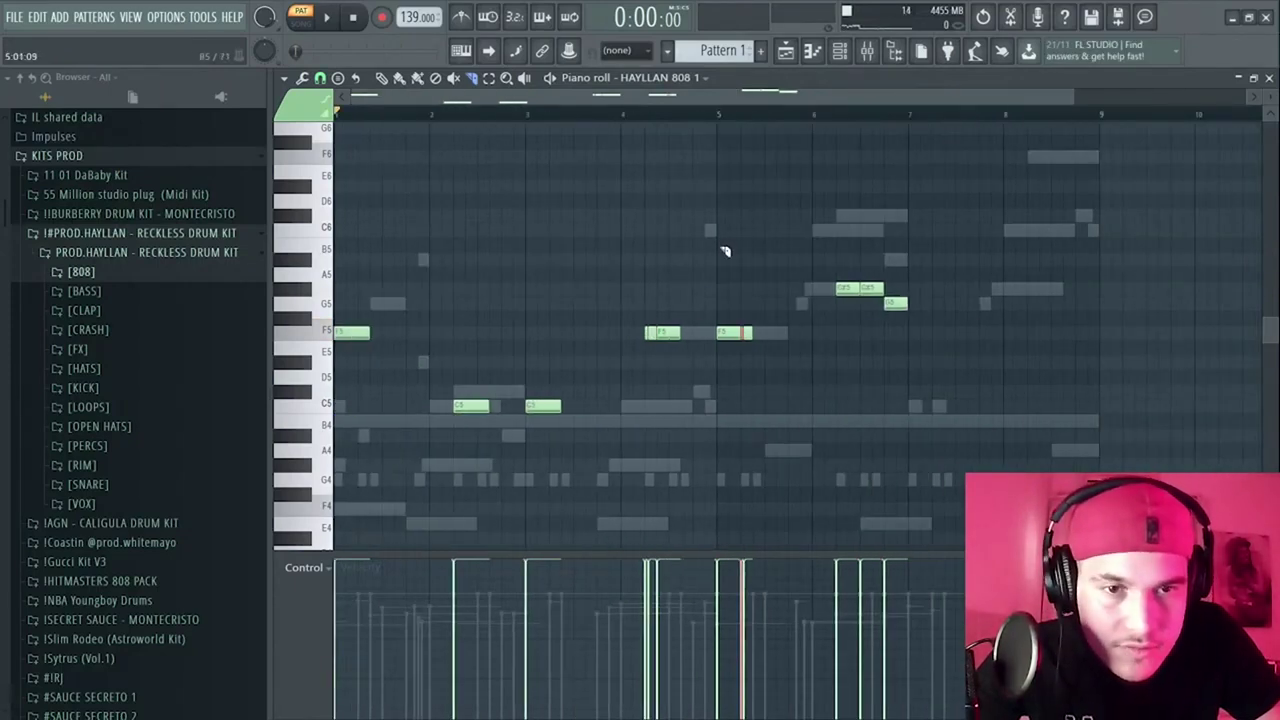
{"action": "key", "text": "space"}
- Load the HAYLLAN HAT 1 sample from the [HATS] folder into a new channel below the 808
{"action": "key", "text": "F9"}
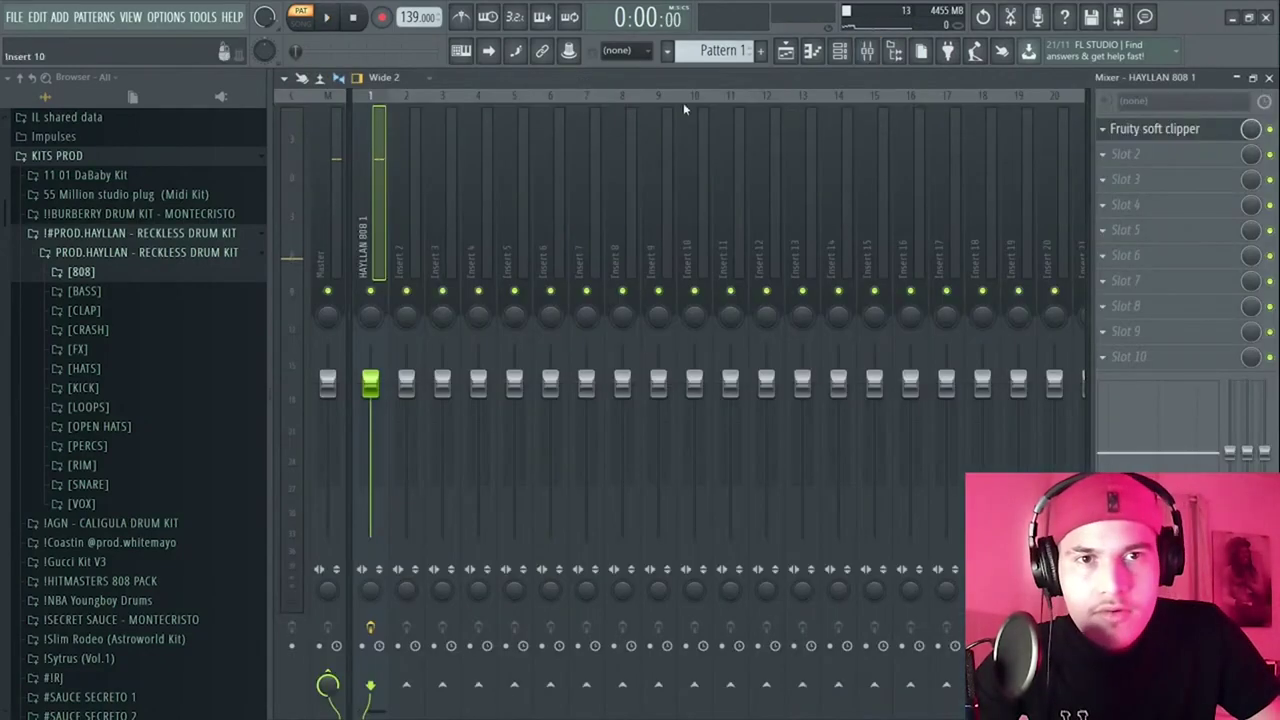
{"action": "left_click", "coordinate": [833, 50]}
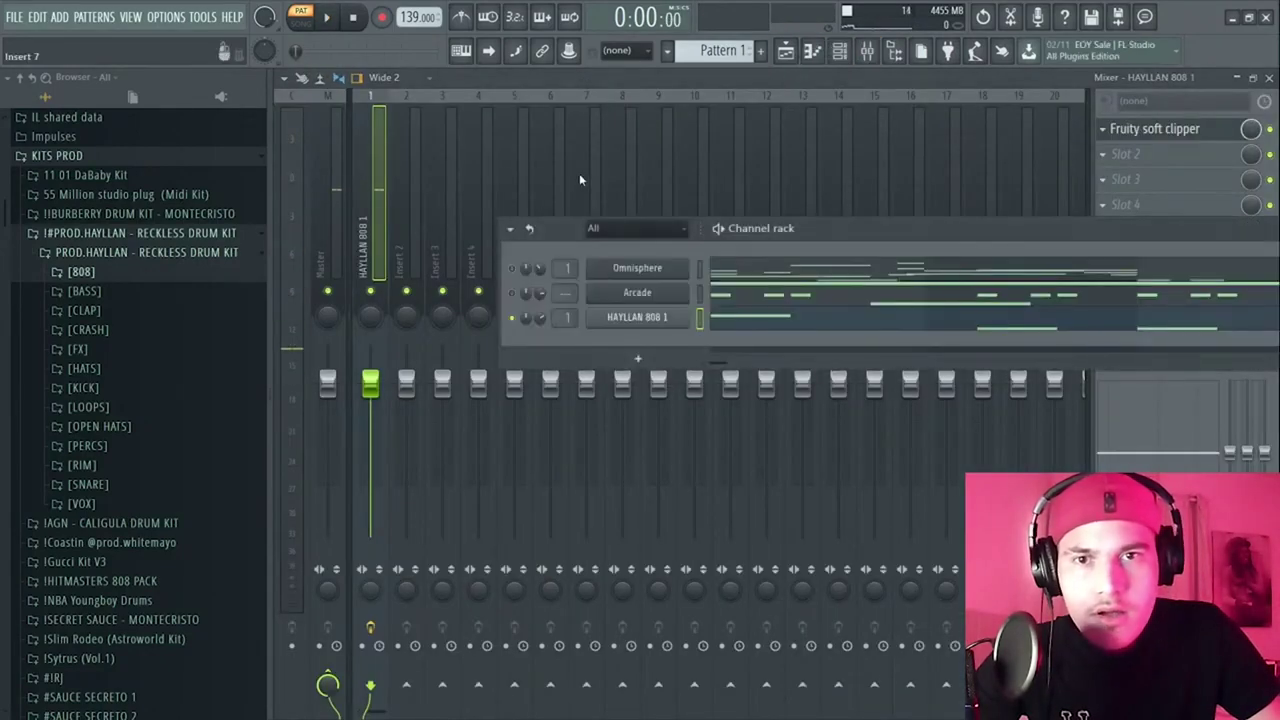
{"action": "left_click", "coordinate": [84, 368]}
{"action": "left_click_drag", "start_coordinate": [633, 355], "coordinate": [628, 341]}
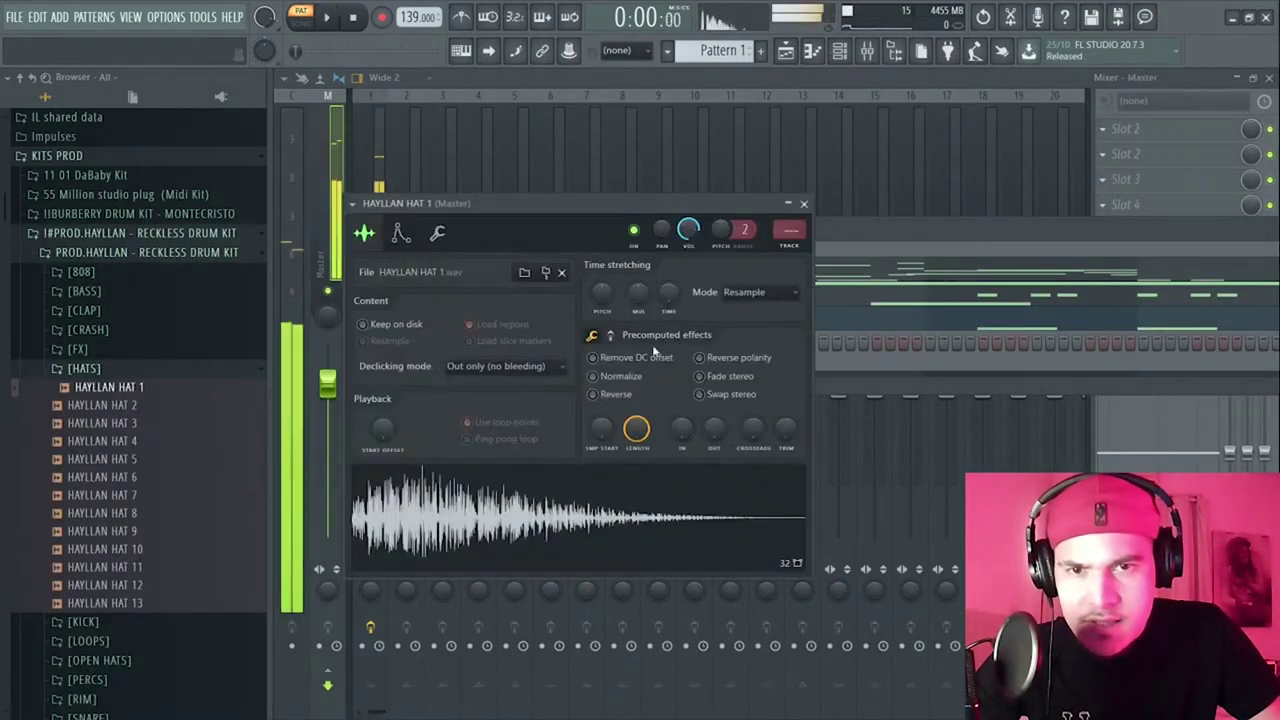
- Give the HAYLLAN HAT 1 sample a quick fade-out and set its time shift to 0:01
{"action": "left_click", "coordinate": [437, 233]}
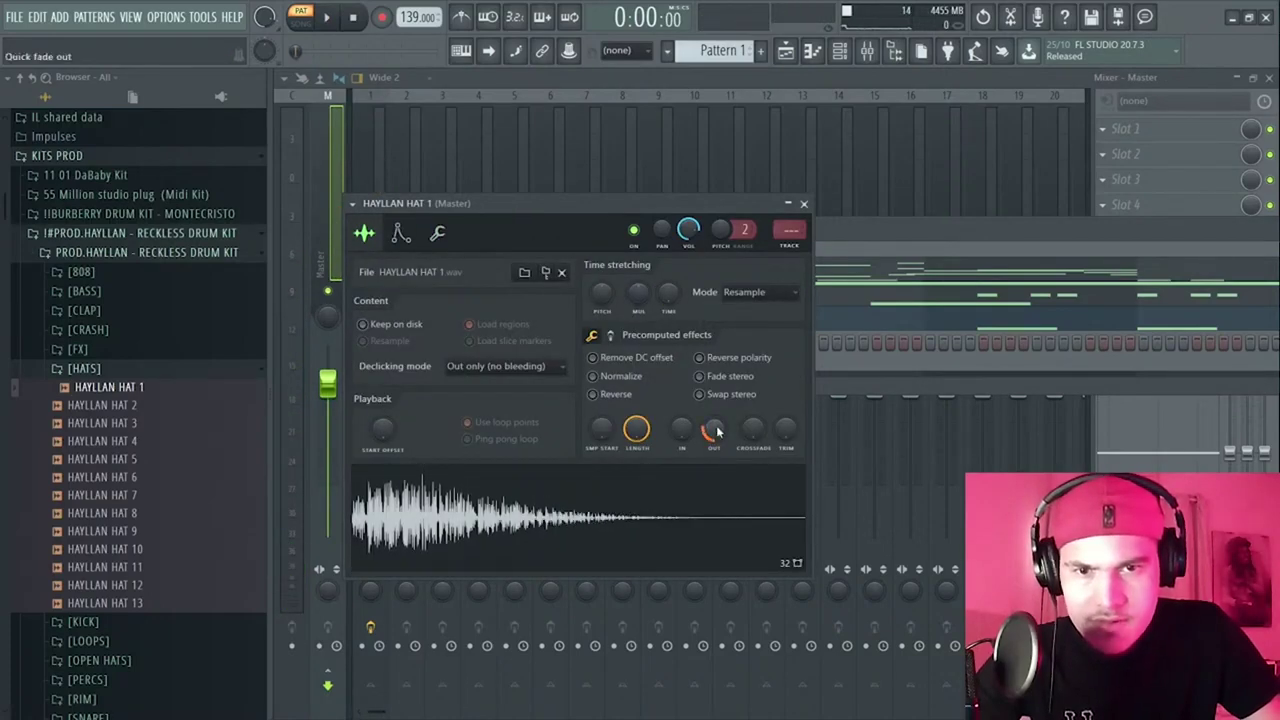
{"action": "left_click", "coordinate": [657, 343]}
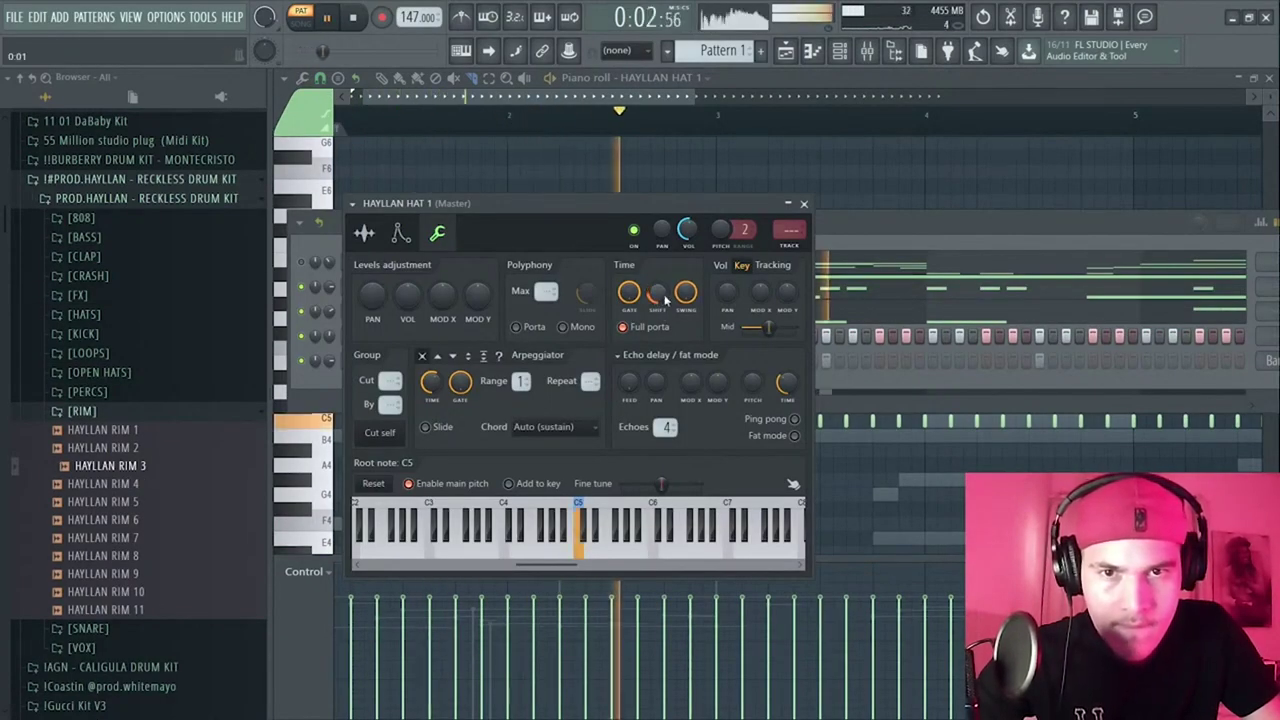
{"action": "key", "text": "Escape"}
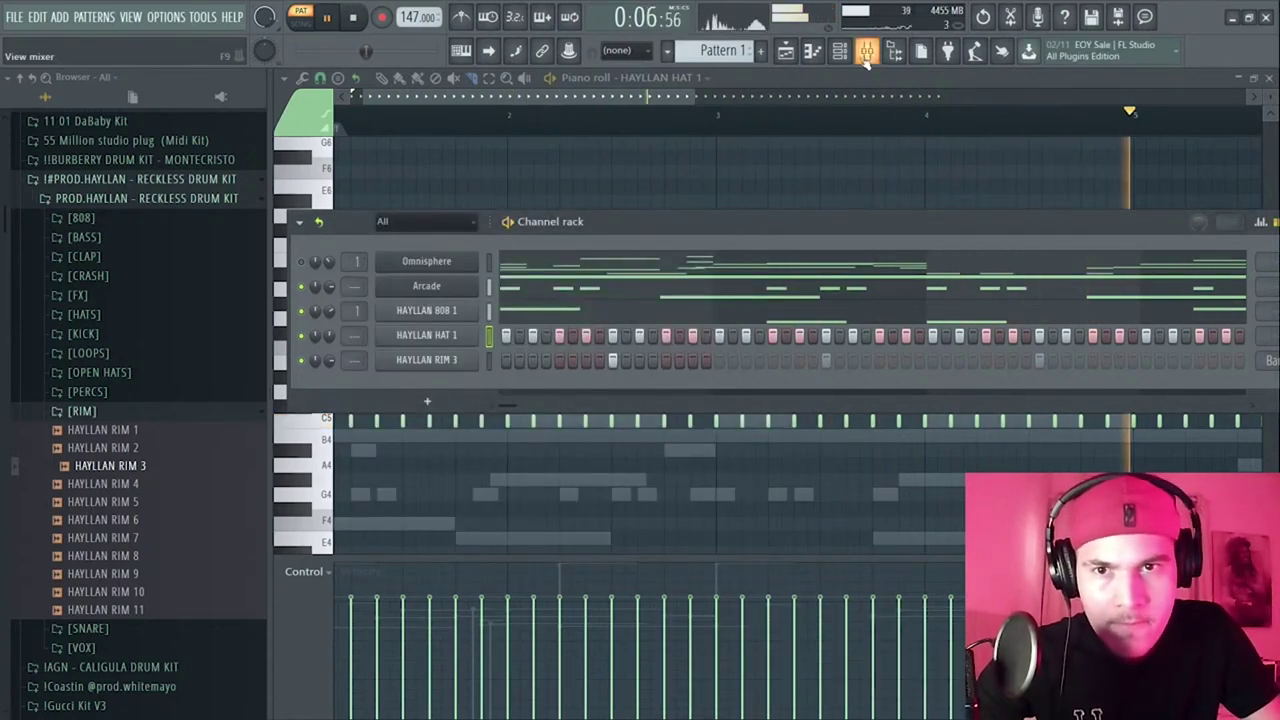
- Try adding an F5 note and a G#5 note to bar 2 of the HAYLLAN 808 1 line
{"action": "left_click", "coordinate": [522, 316]}
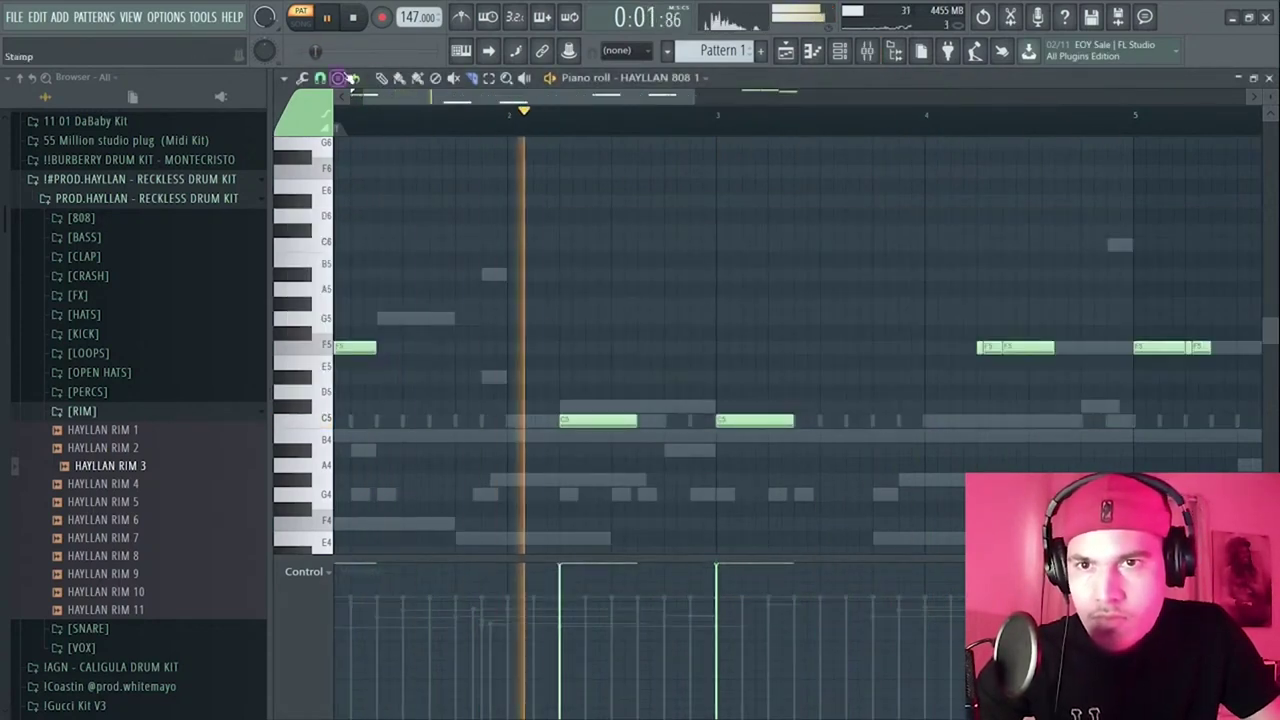
{"action": "scroll", "coordinate": [625, 368], "scroll_direction": "up", "scroll_amount": 1}
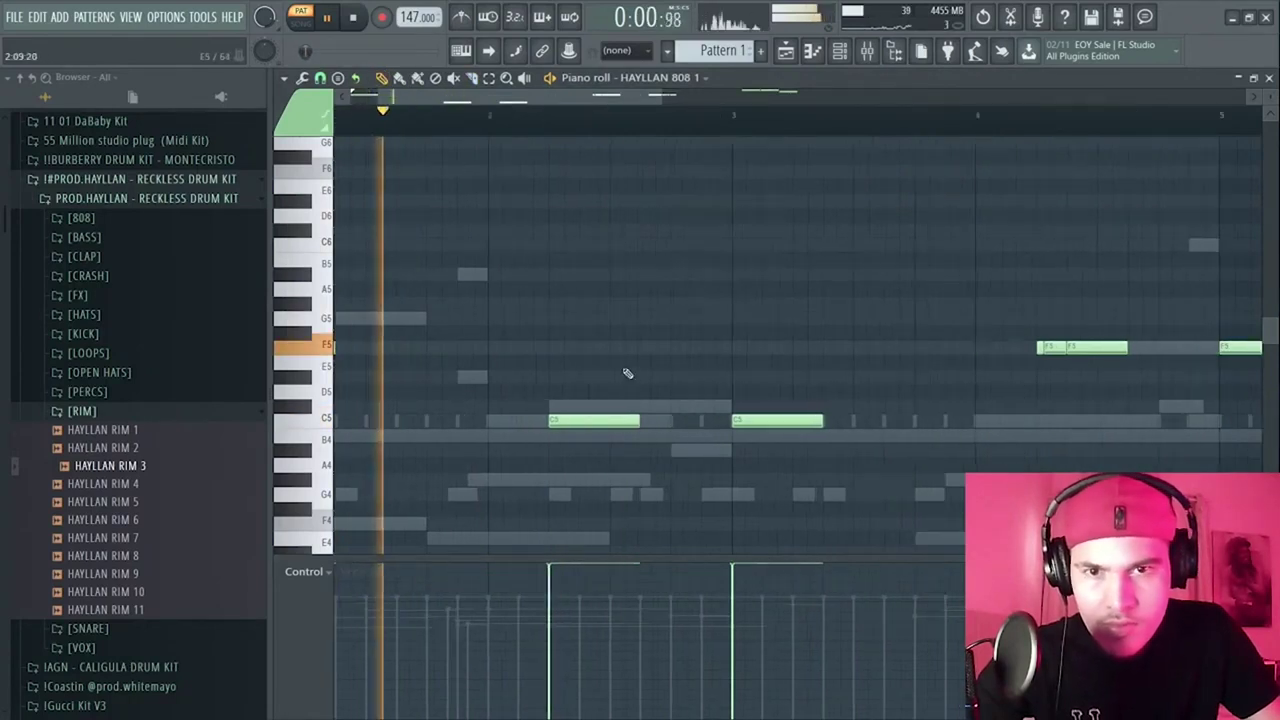
{"action": "left_click", "coordinate": [615, 347]}
{"action": "left_click", "coordinate": [680, 302]}
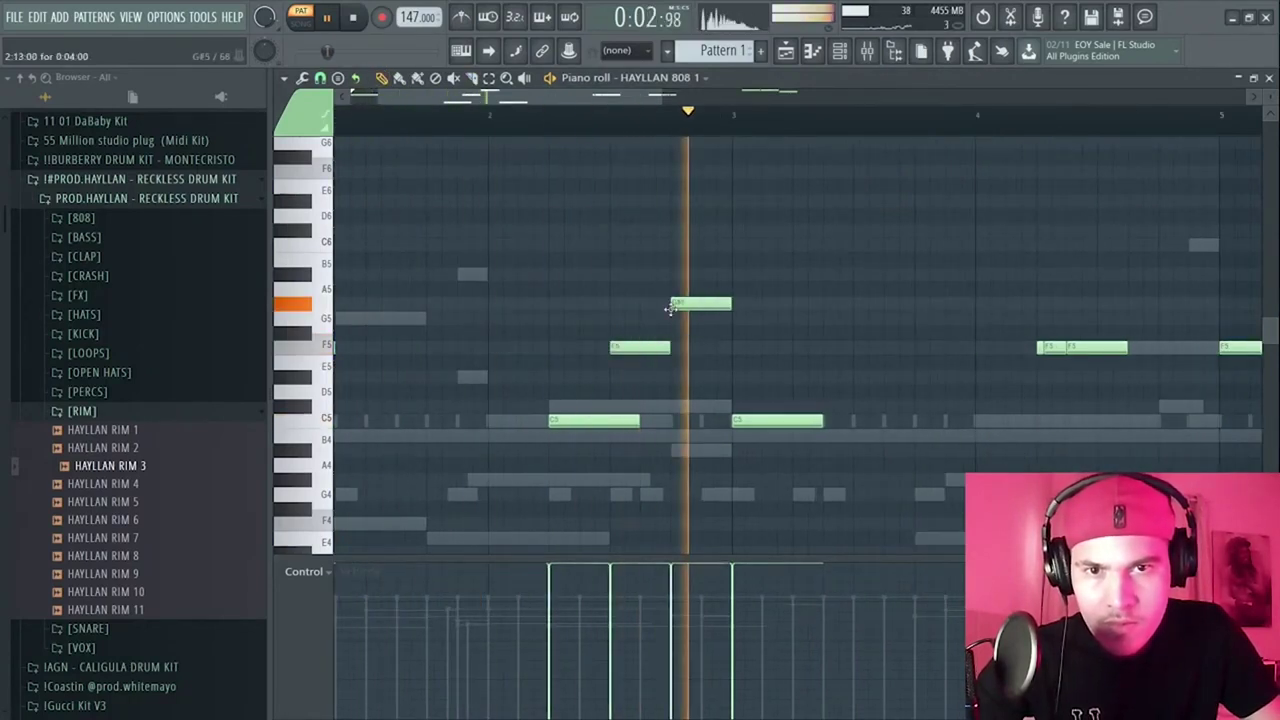
{"action": "key", "text": "space"}
- Check the sampler settings of the HAYLLAN 808 1 channel and return to its notes
{"action": "left_click", "coordinate": [840, 50]}
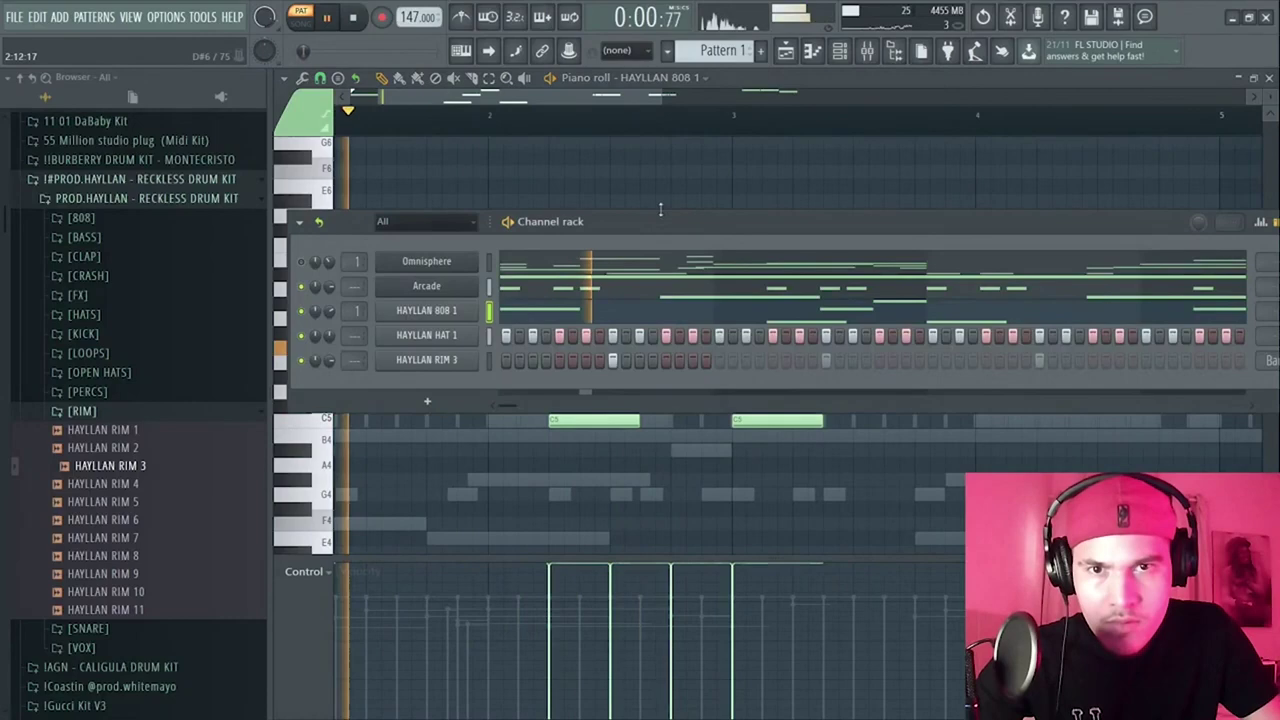
{"action": "left_click", "coordinate": [460, 311]}
{"action": "key", "text": "space"}
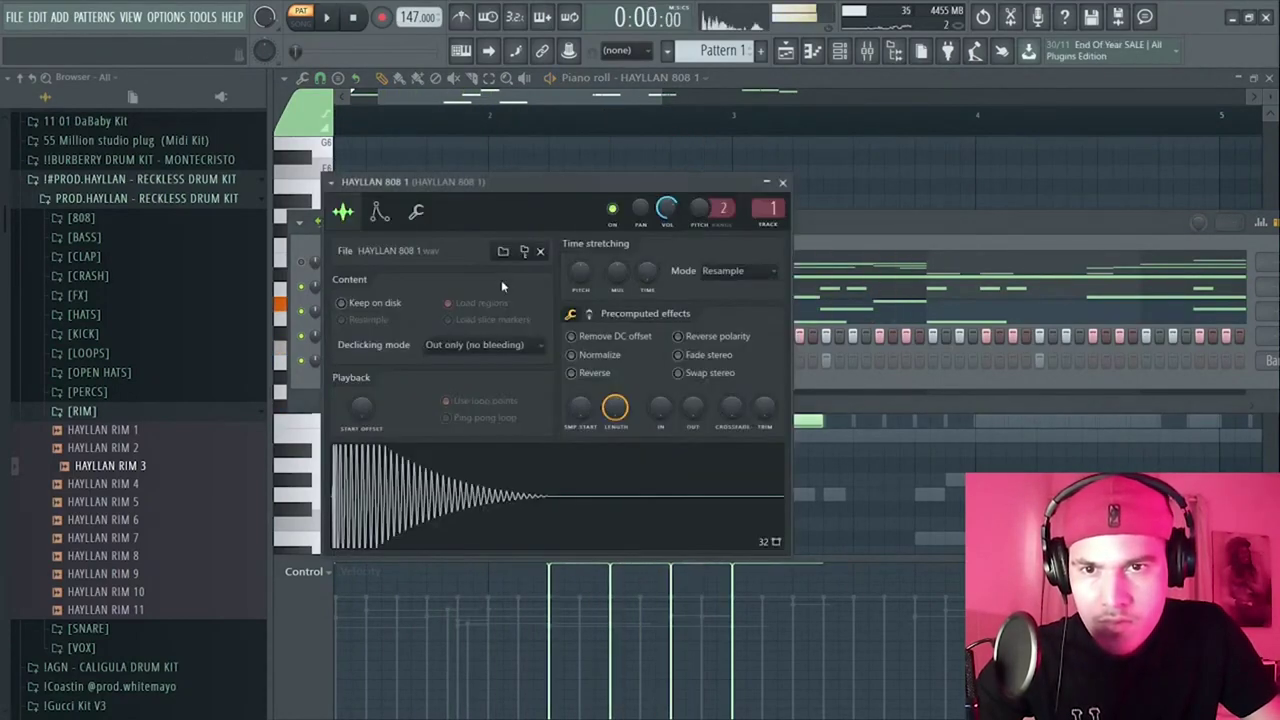
{"action": "left_click", "coordinate": [566, 93]}
- Add a G#5 note and two short C6 notes in the second half of bar 4, plus G#5, G#5 and G5 notes ending bar 6
{"action": "scroll", "coordinate": [643, 289], "scroll_direction": "right", "scroll_amount": 5}
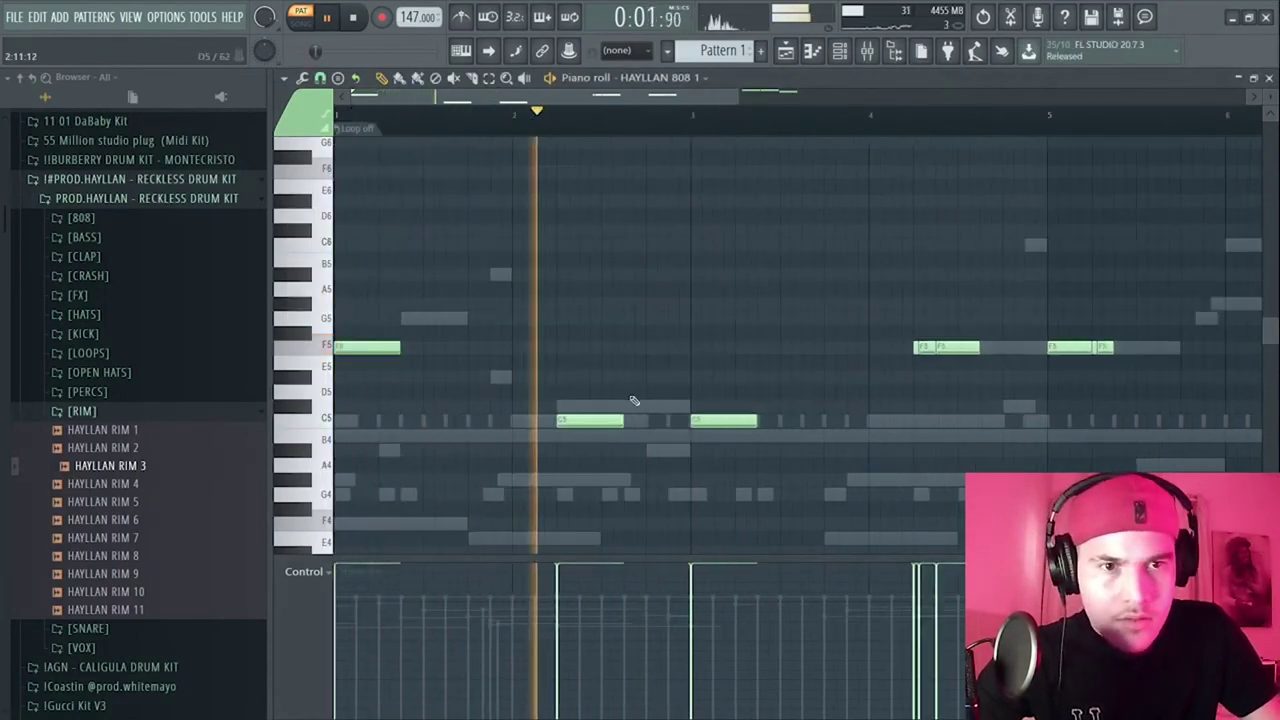
{"action": "left_click", "coordinate": [968, 303]}
{"action": "left_click", "coordinate": [1042, 244]}
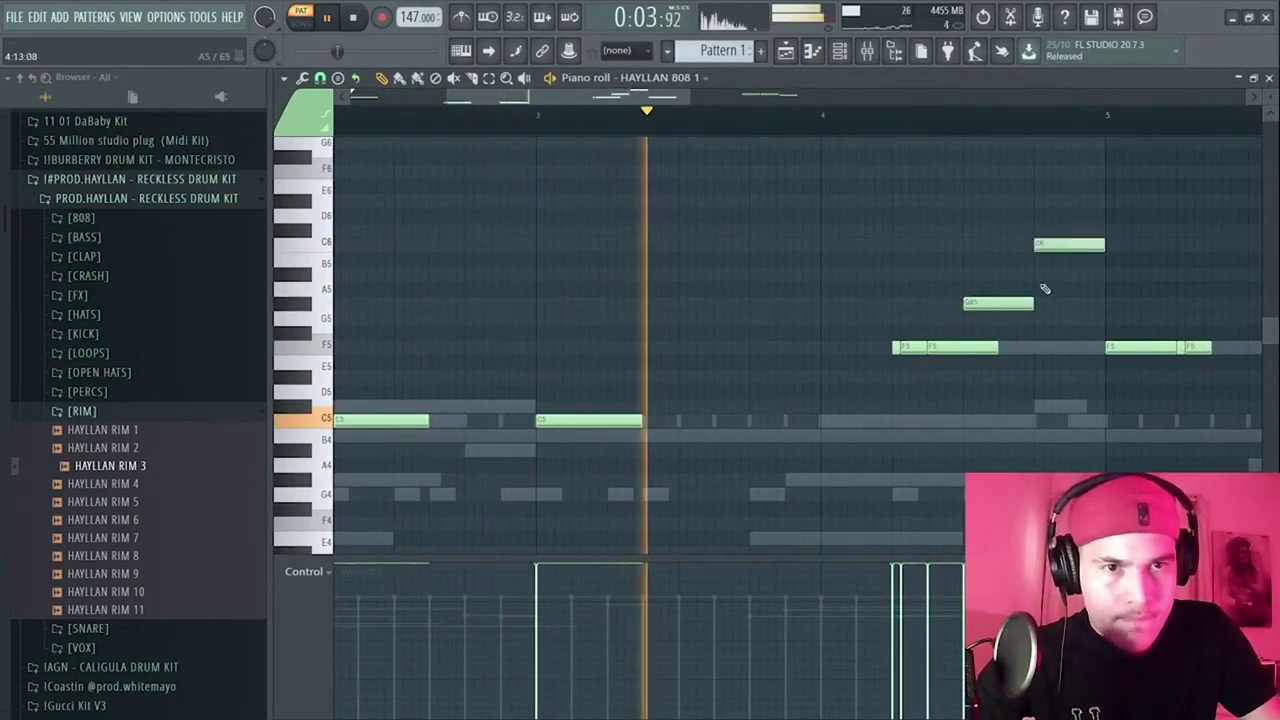
{"action": "left_click_drag", "start_coordinate": [1103, 245], "coordinate": [1060, 245]}
{"action": "left_click", "coordinate": [1075, 245]}
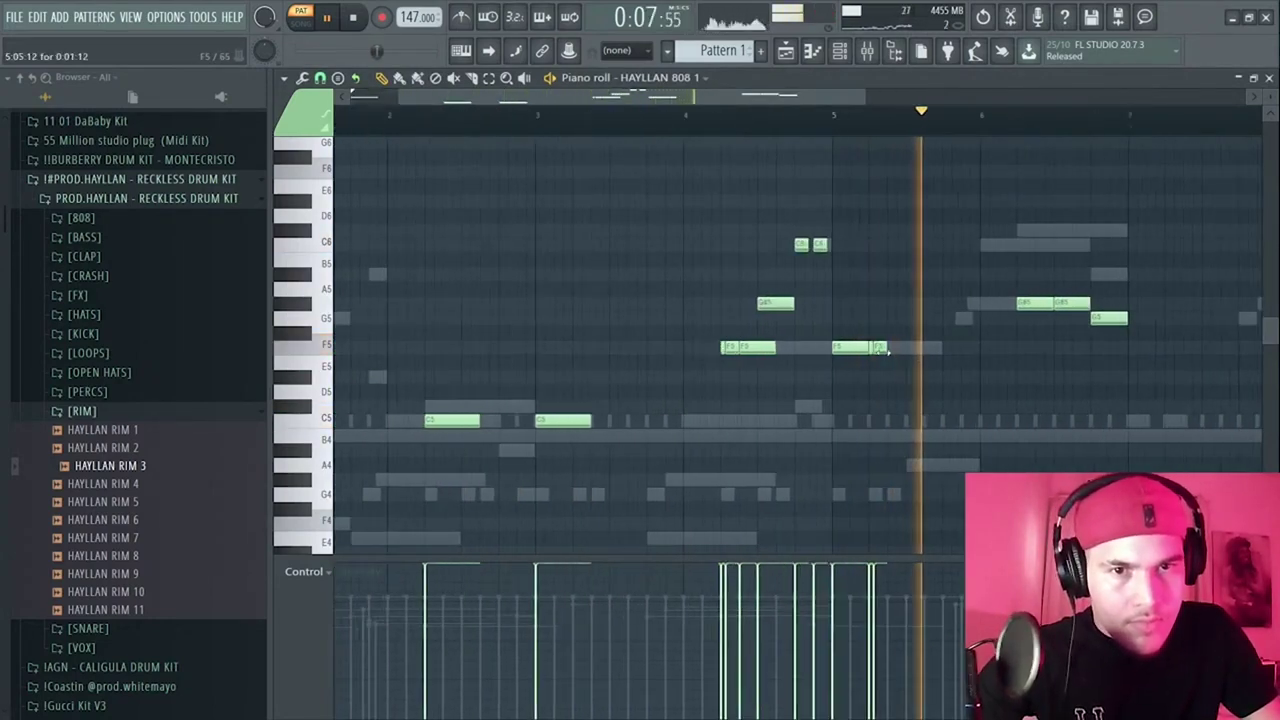
- Delete the last short F5 hit in bar 5 of the 808 line and play the pattern back
{"action": "key", "text": "space"}
{"action": "right_click", "coordinate": [874, 348]}
{"action": "scroll", "coordinate": [869, 356], "scroll_direction": "down", "scroll_amount": 2}
{"action": "scroll", "coordinate": [643, 320], "scroll_direction": "down", "scroll_amount": 3, "text": "ctrl"}
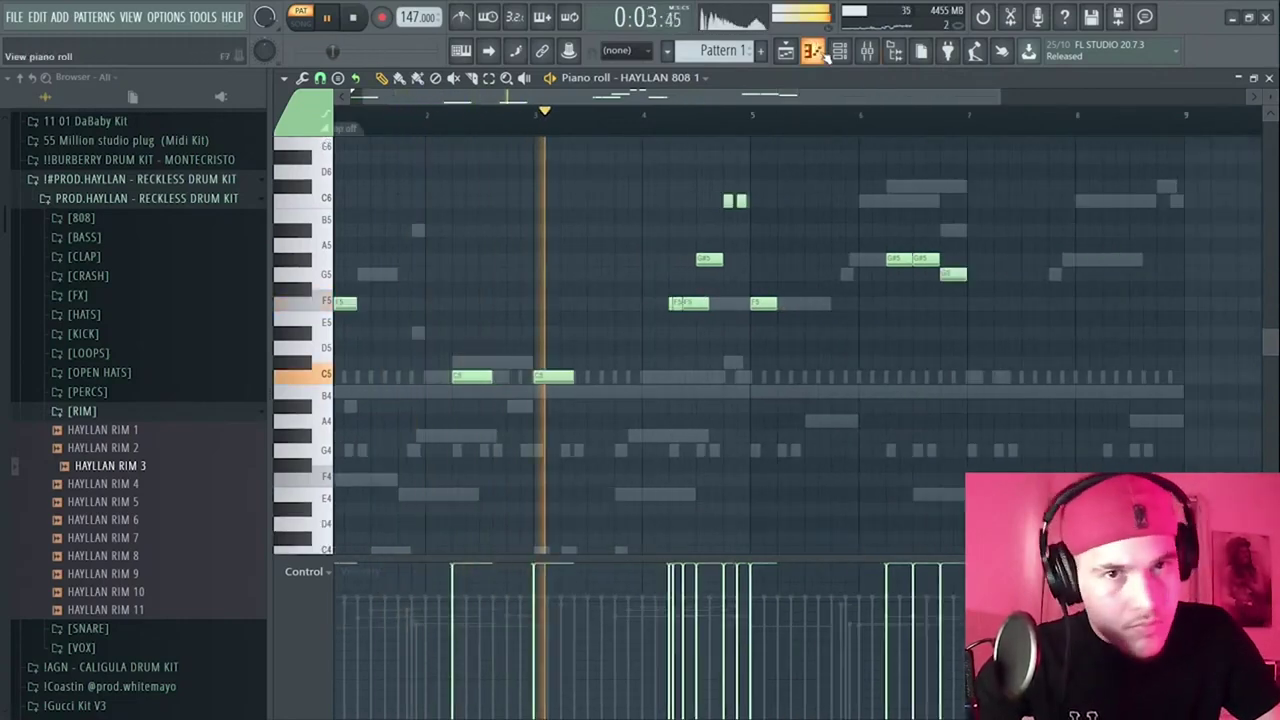
{"action": "key", "text": "F7"}
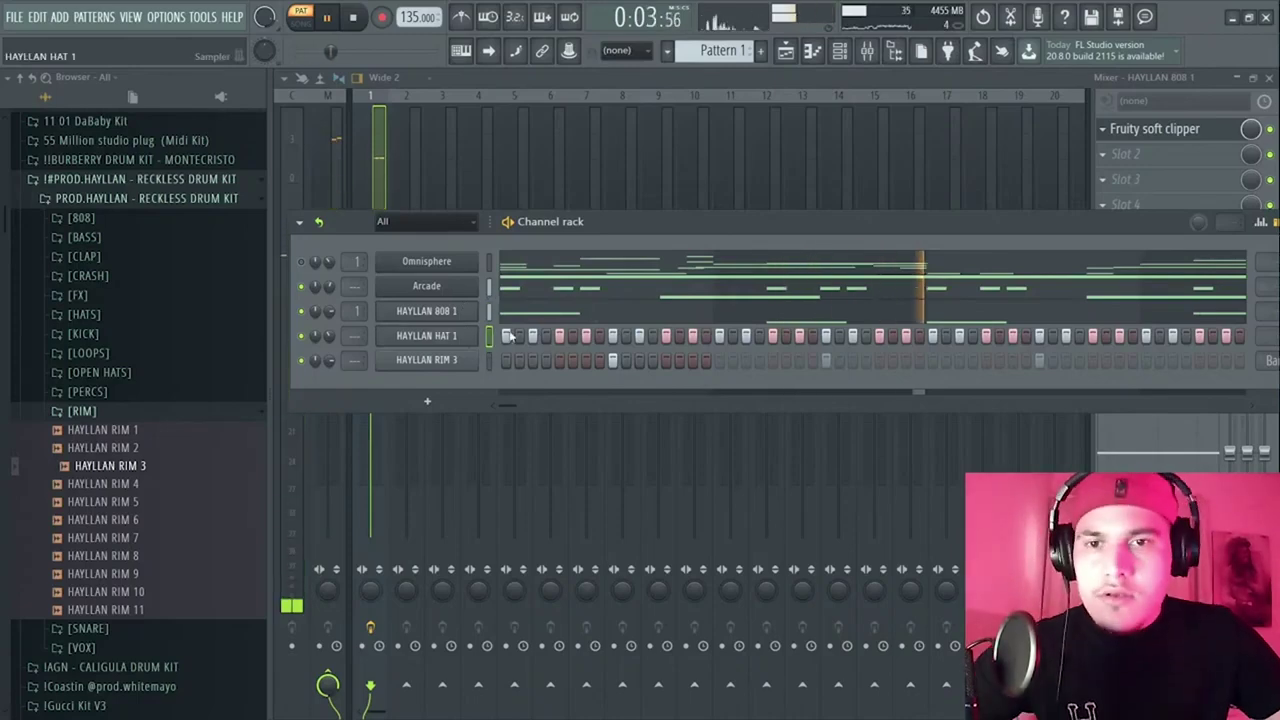
- Expand the Solo woodwinds in Philharmonik 2 and open that instrument's piano roll
{"action": "key", "text": "space"}
{"action": "key", "text": "F7"}
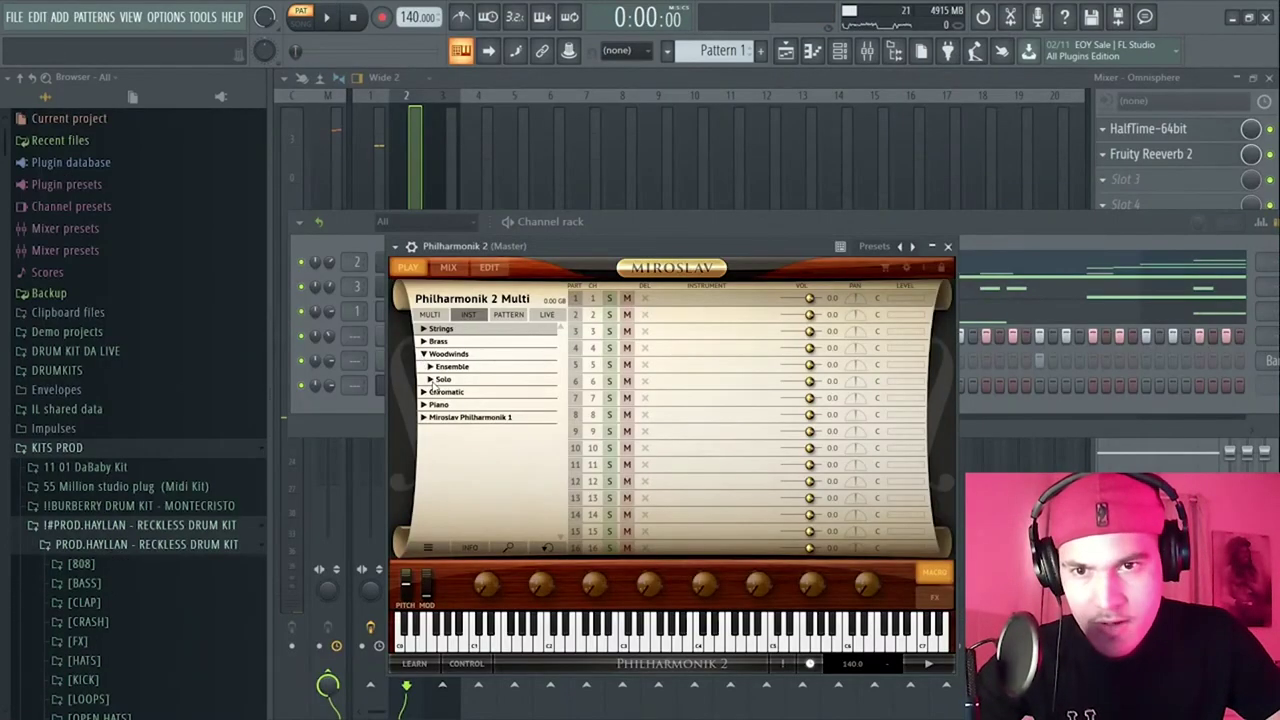
{"action": "left_click", "coordinate": [431, 380]}
{"action": "key", "text": "F7"}
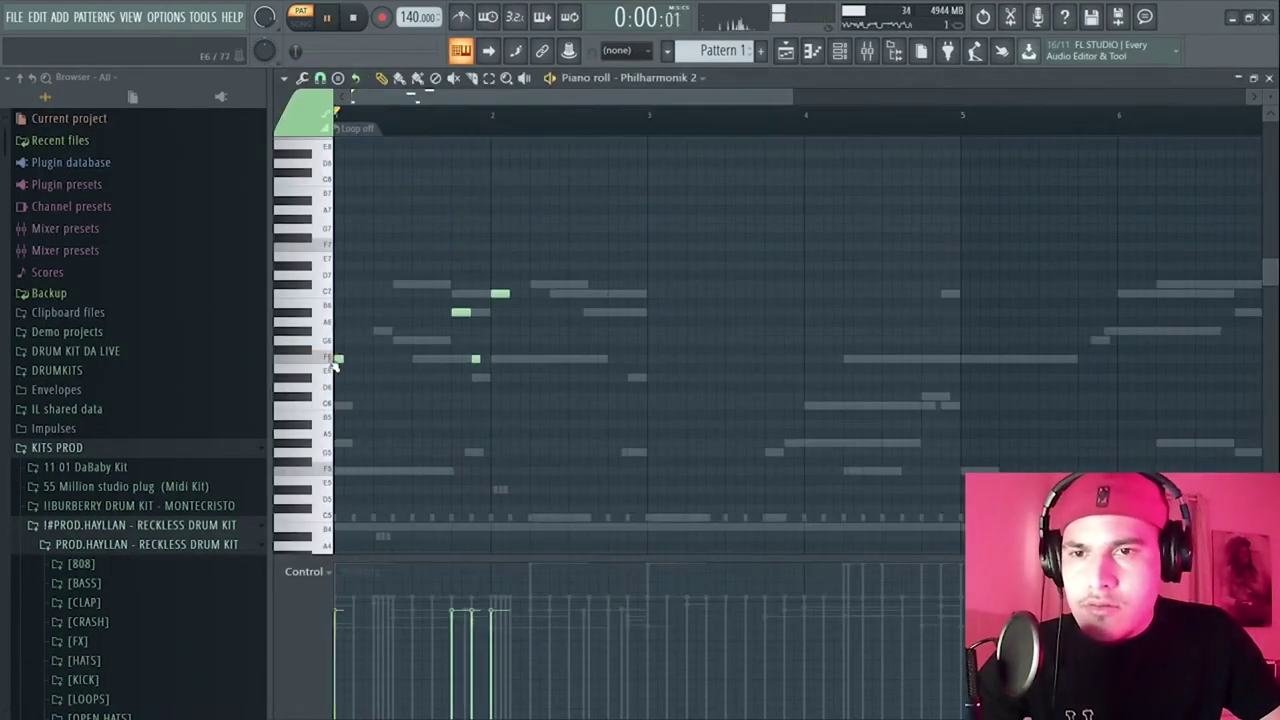
- Try lowering the opening F6 note to a longer F5 and following it with a G5 note in bar 1
{"action": "left_click_drag", "start_coordinate": [338, 360], "coordinate": [420, 471]}
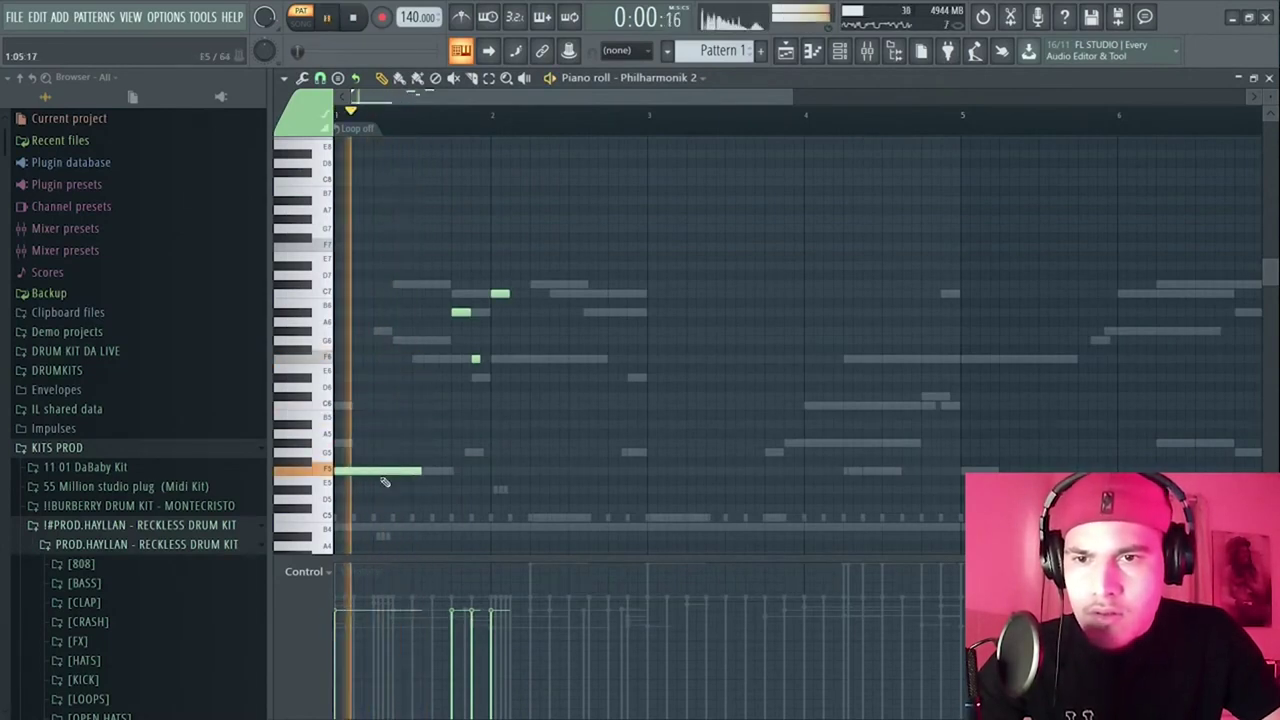
{"action": "left_click", "coordinate": [430, 453]}
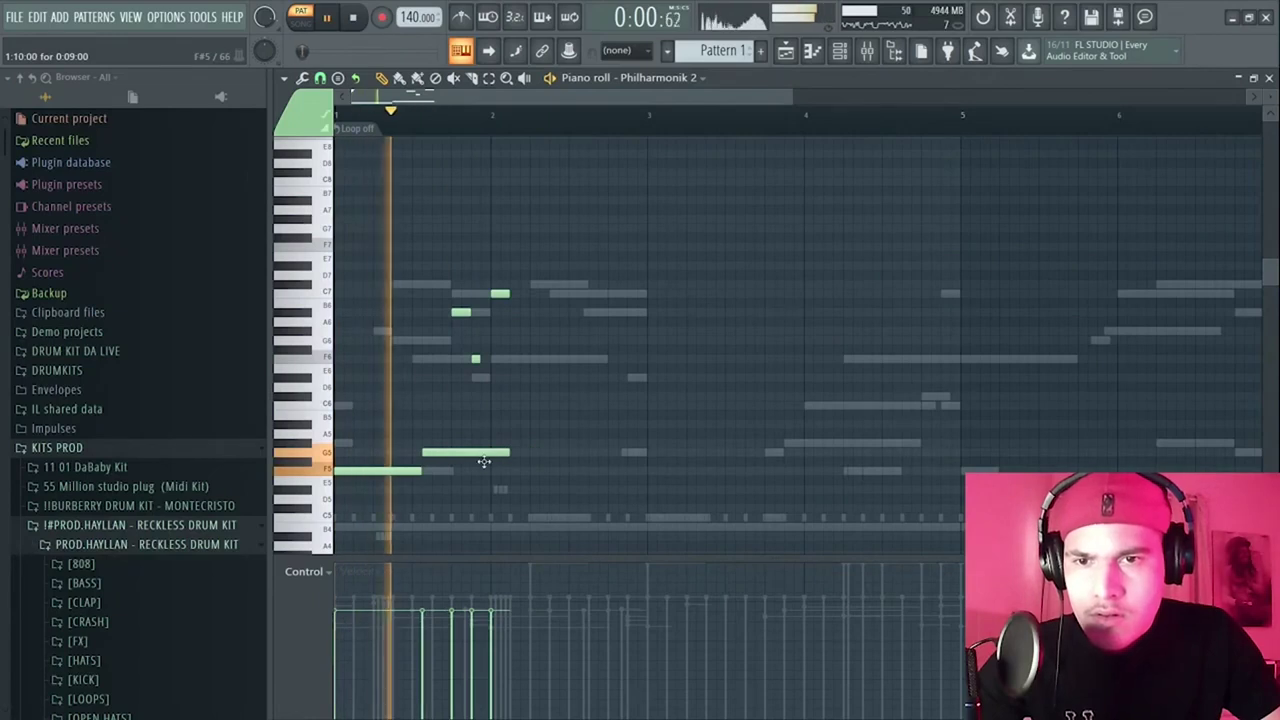
{"action": "right_click", "coordinate": [480, 453]}
{"action": "left_click", "coordinate": [438, 453]}
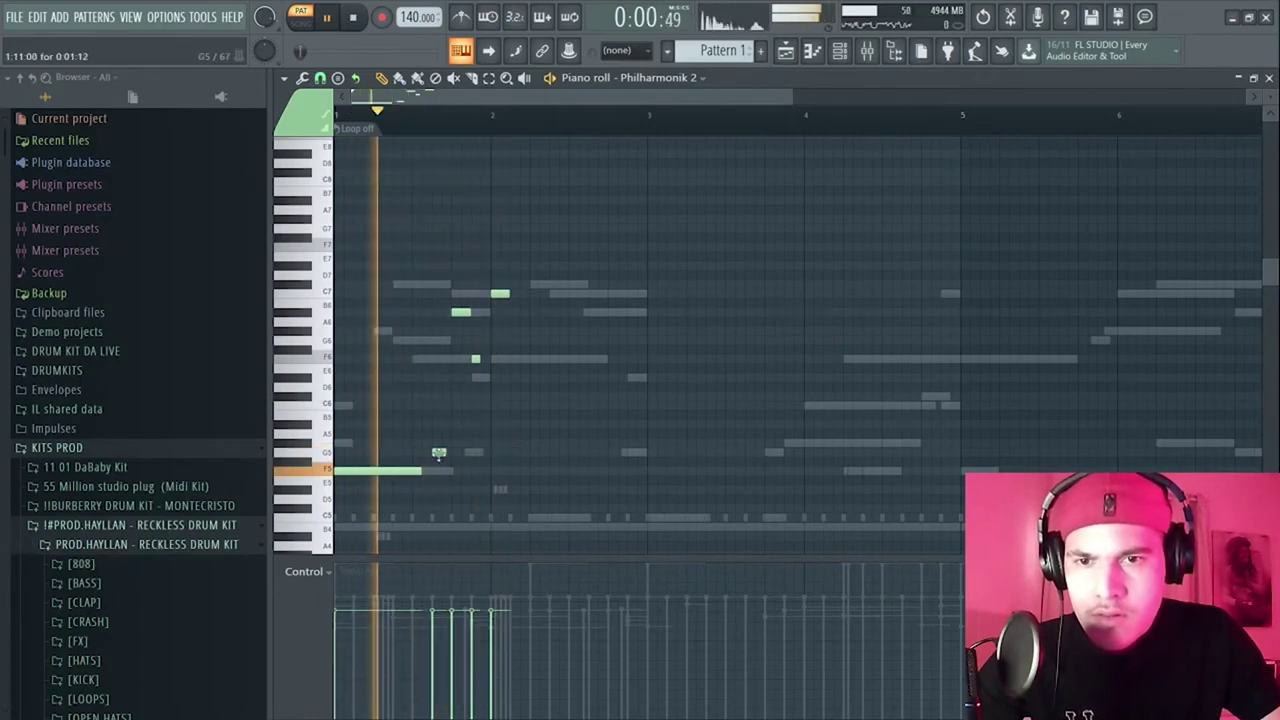
{"action": "right_click", "coordinate": [436, 455]}
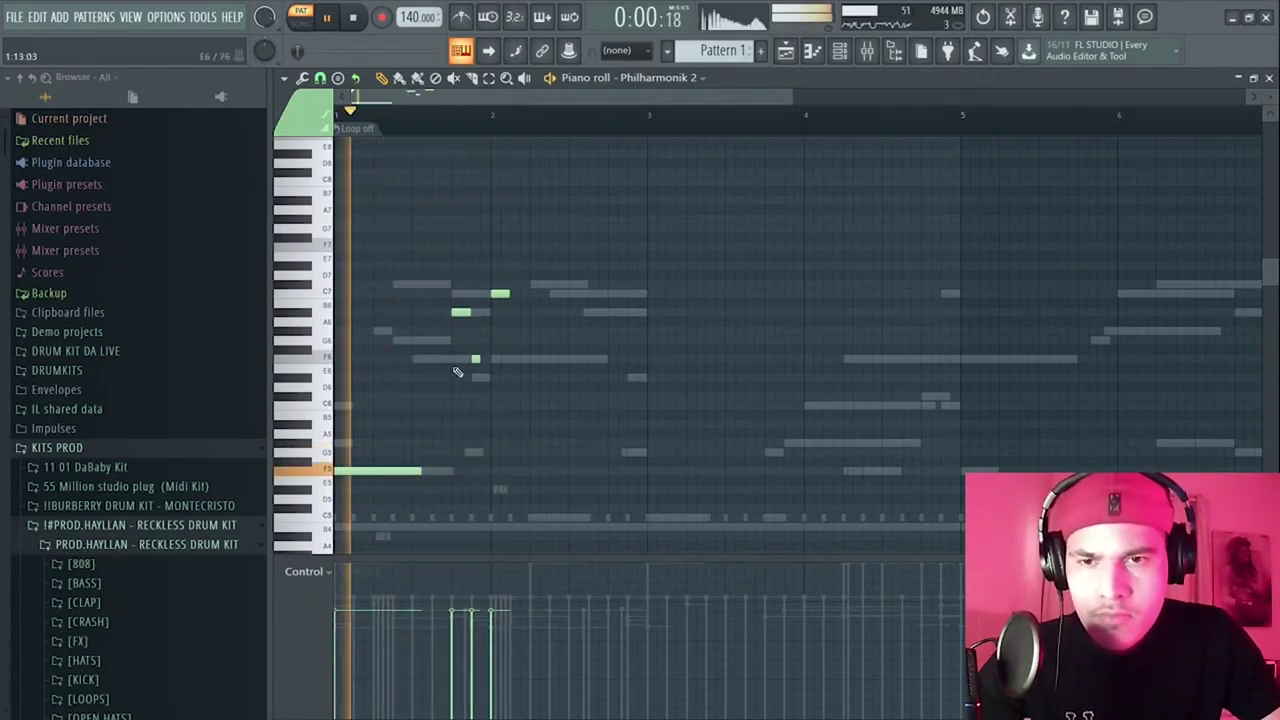
- Add a short G#6 note in bar 1 just before the A#6 note and play the phrase
{"action": "left_click", "coordinate": [433, 330]}
{"action": "key", "text": "space"}
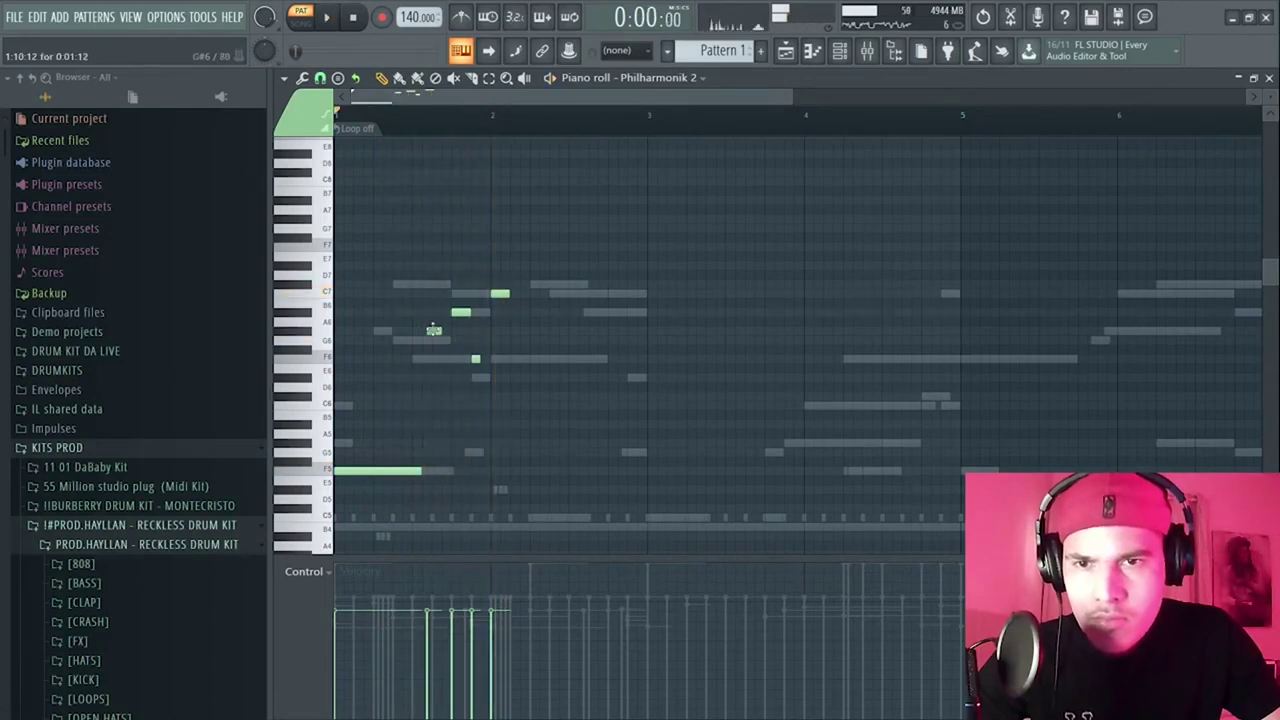
{"action": "scroll", "coordinate": [433, 330], "scroll_direction": "up", "scroll_amount": 2}
{"action": "key", "text": "space"}
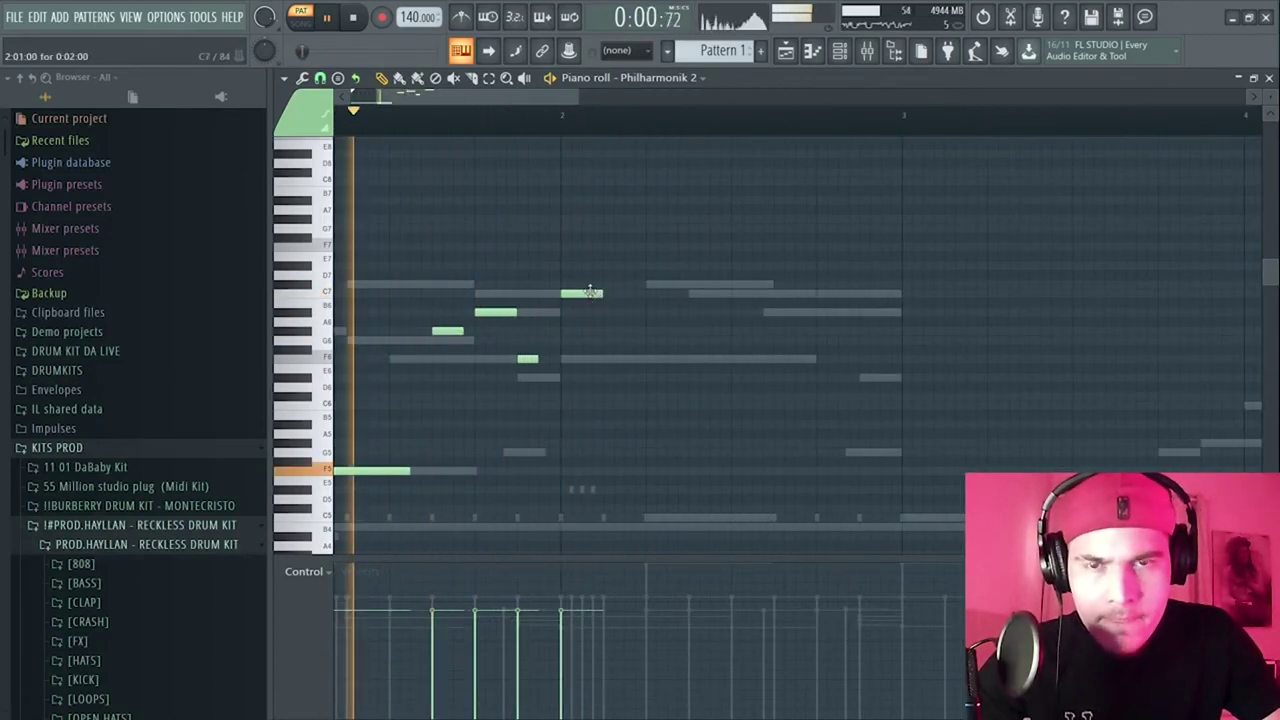
- Transpose the Philharmonik 2 phrase down one octave and delete its long opening note
{"action": "key", "text": "ctrl+Down"}
{"action": "scroll", "coordinate": [590, 292], "scroll_direction": "down", "scroll_amount": 1}
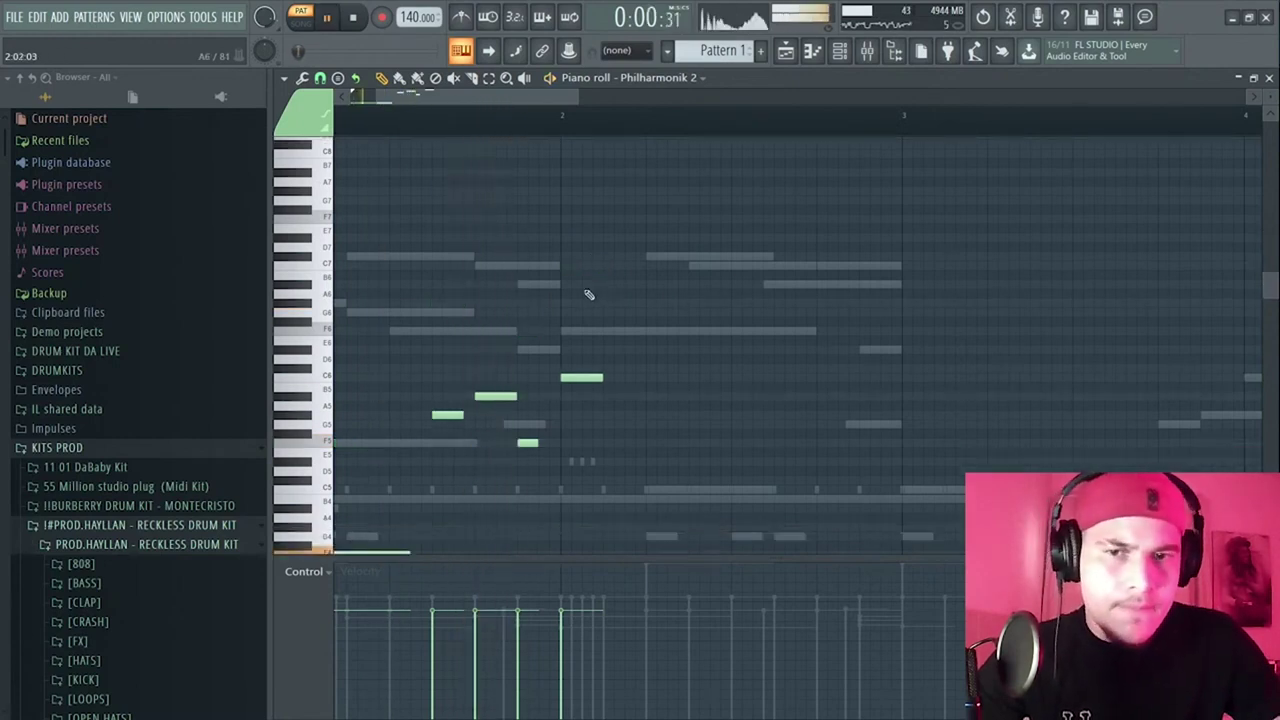
{"action": "scroll", "coordinate": [455, 400], "scroll_direction": "down", "scroll_amount": 2}
{"action": "scroll", "coordinate": [400, 514], "scroll_direction": "down", "scroll_amount": 1}
{"action": "key", "text": "space"}
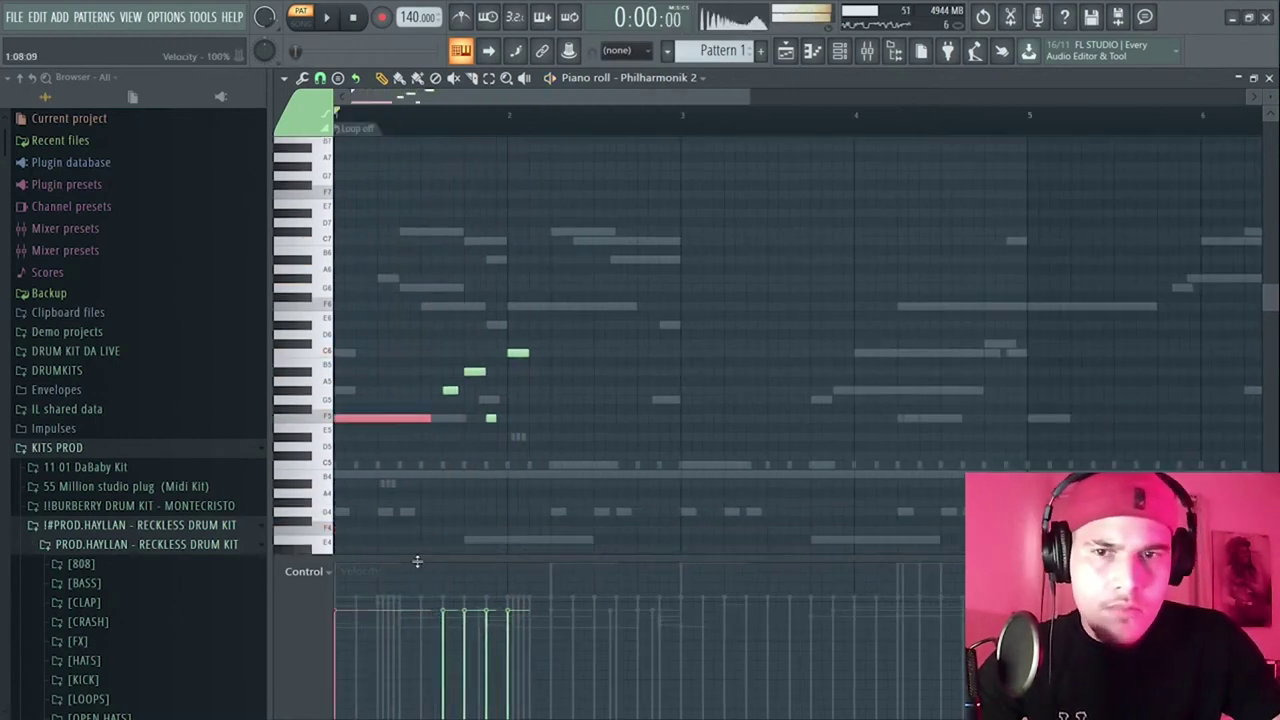
{"action": "key", "text": "space"}
{"action": "right_click", "coordinate": [423, 420]}
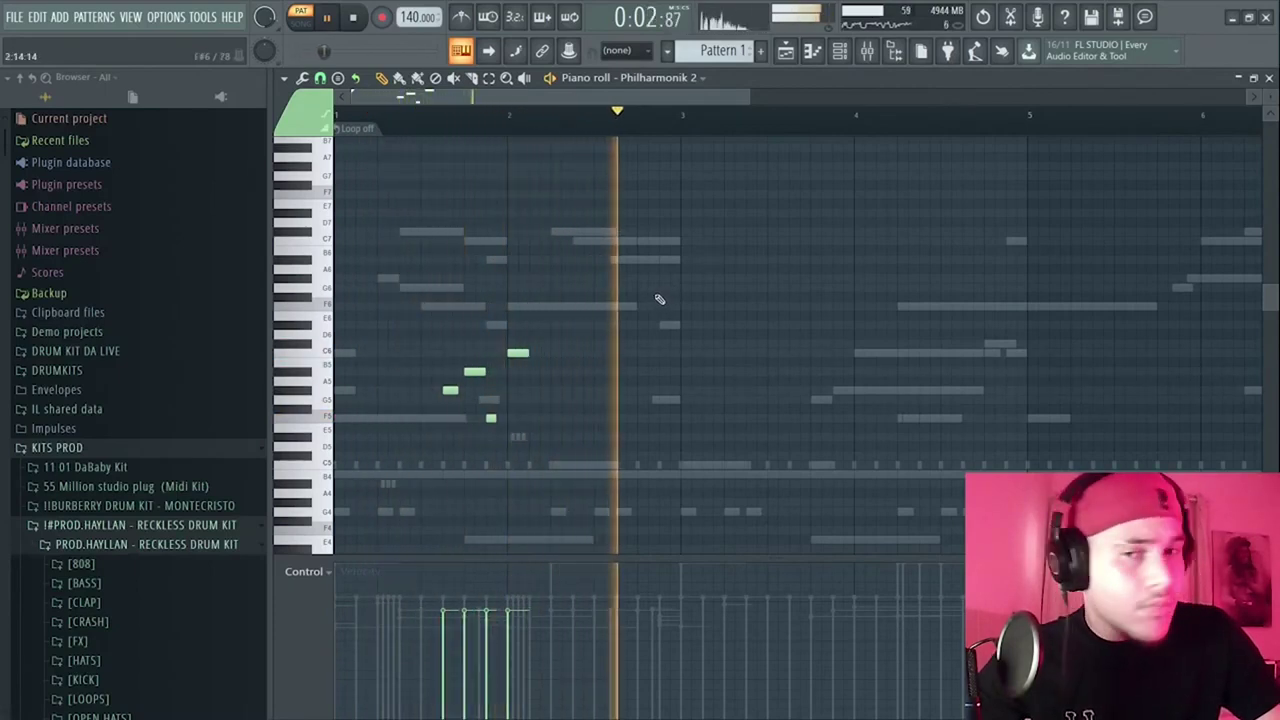
- Try a copy of the four-note phrase from the end of bar 3 into bar 4, raised one octave
{"action": "key", "text": "space"}
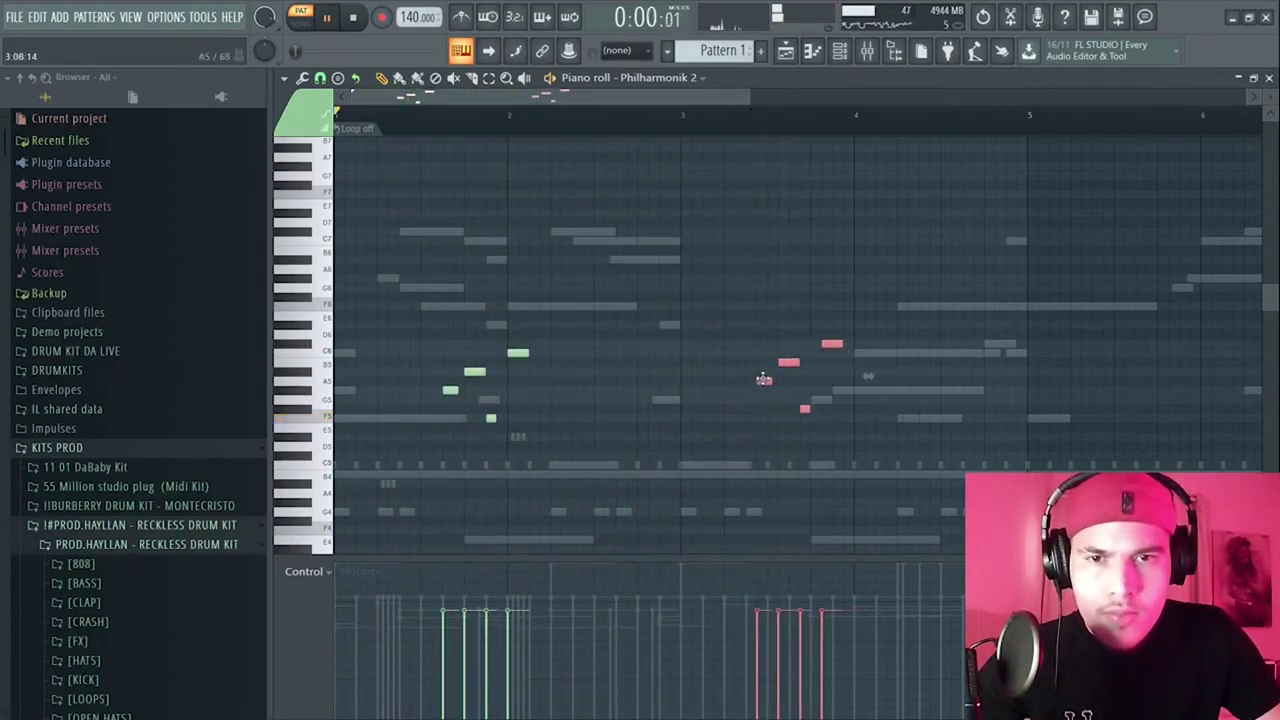
{"action": "left_click_drag", "start_coordinate": [763, 379], "coordinate": [795, 393]}
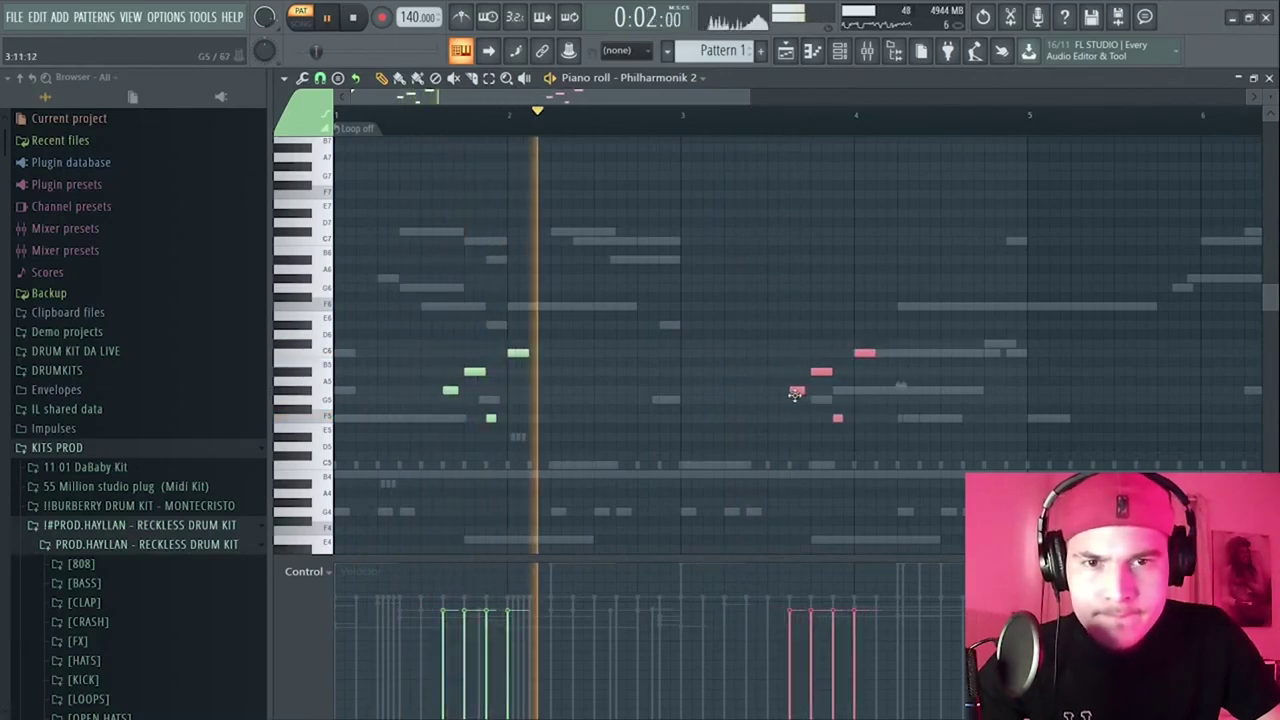
{"action": "key", "text": "ctrl+Up"}
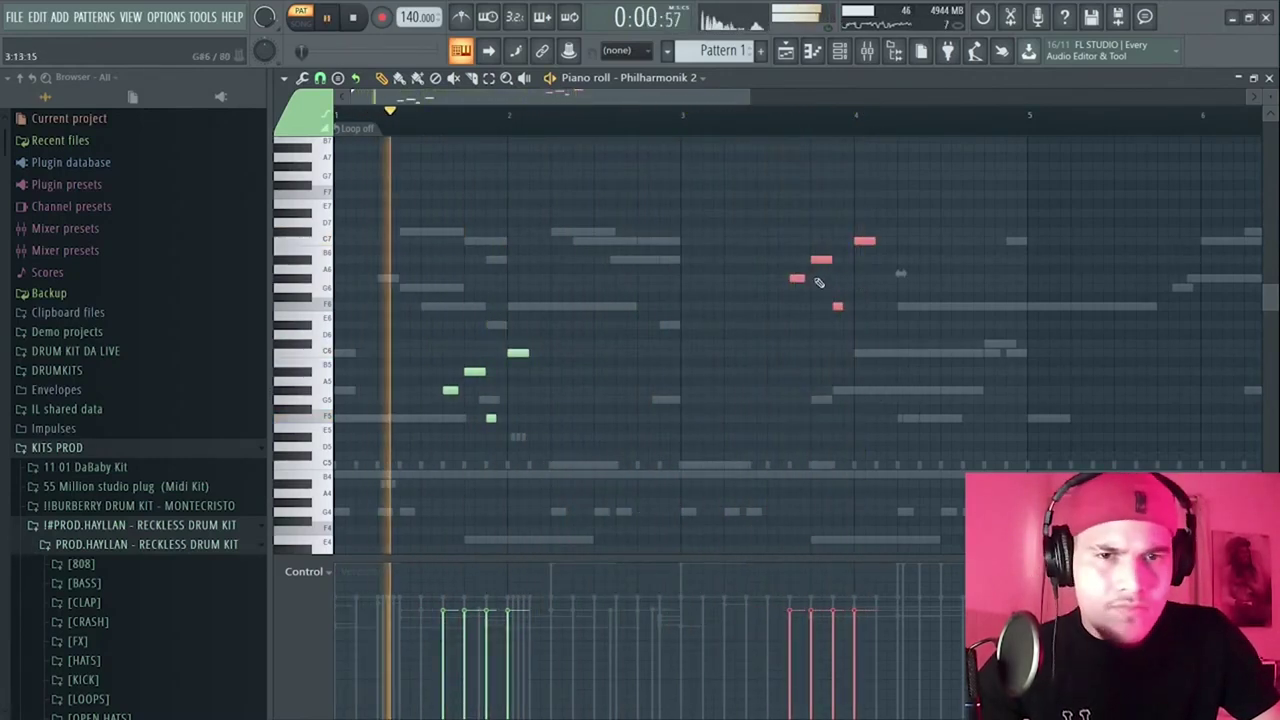
{"action": "key", "text": "Delete"}
- Try a run of short G5, F5, D#5 and F5 notes from the end of bar 3 into bar 4
{"action": "scroll", "coordinate": [901, 446], "scroll_direction": "up", "scroll_amount": 2}
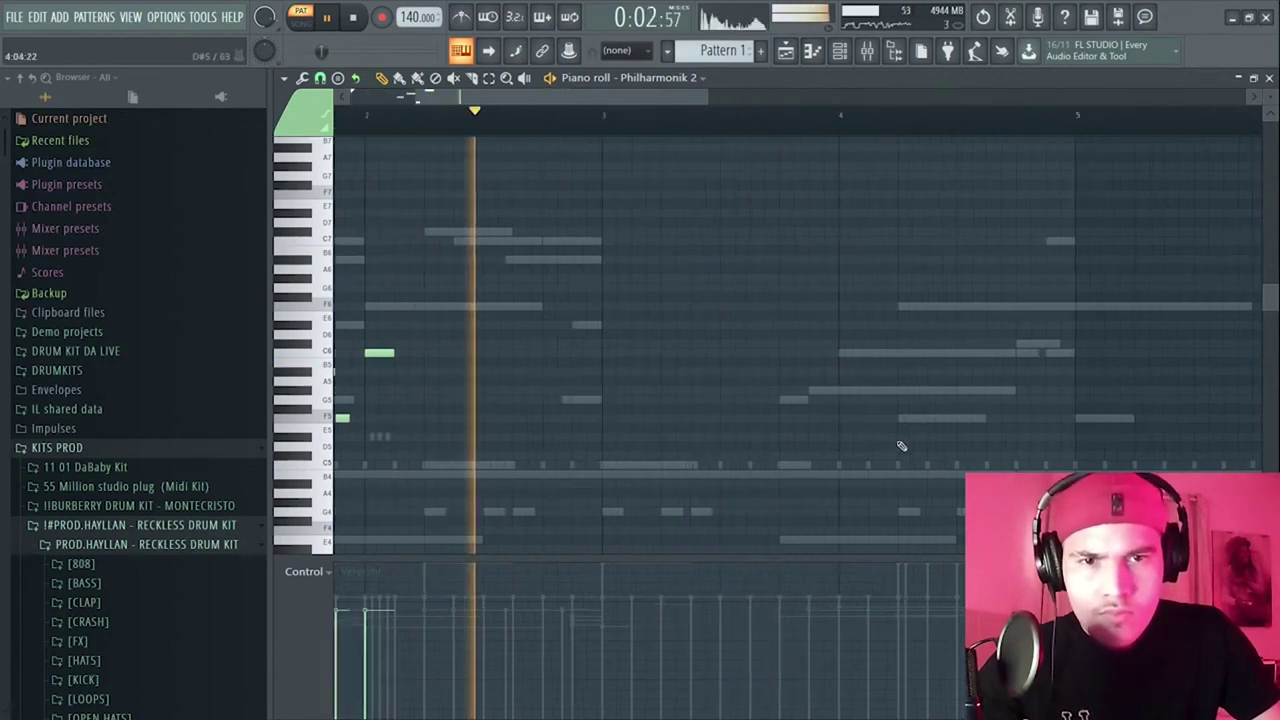
{"action": "left_click", "coordinate": [790, 400]}
{"action": "left_click", "coordinate": [820, 418]}
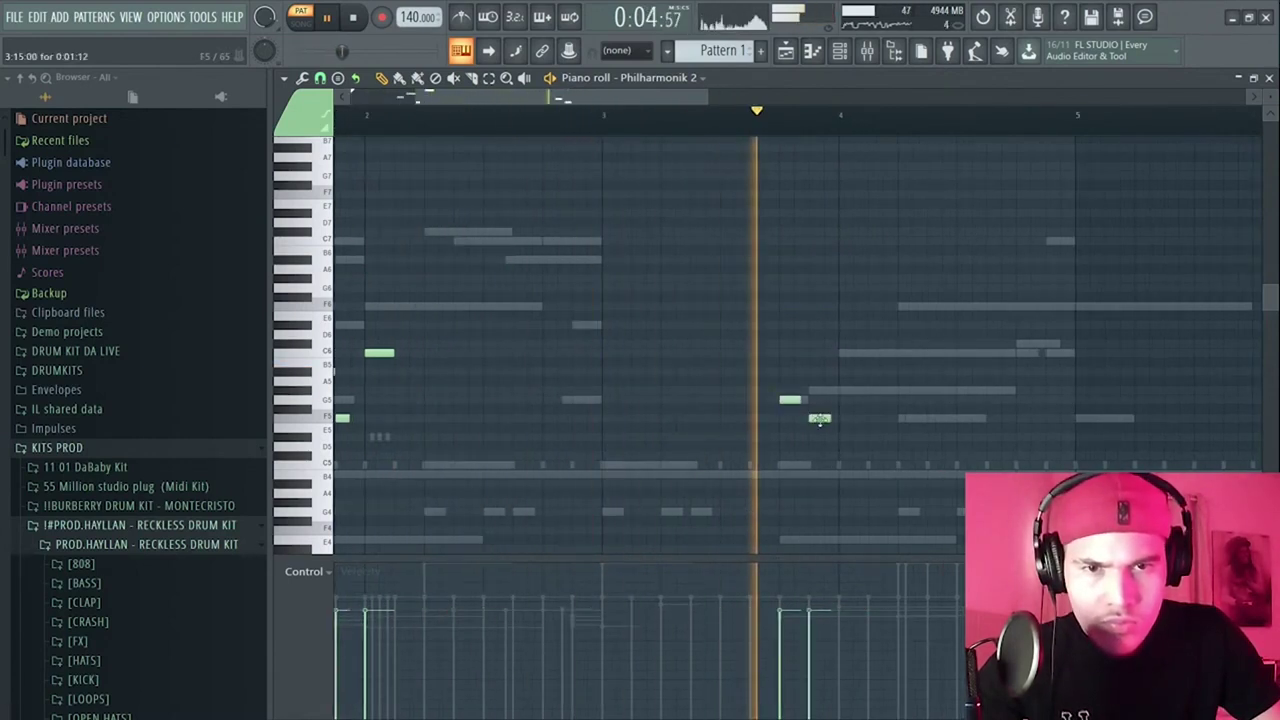
{"action": "key", "text": "space"}
{"action": "left_click", "coordinate": [853, 438]}
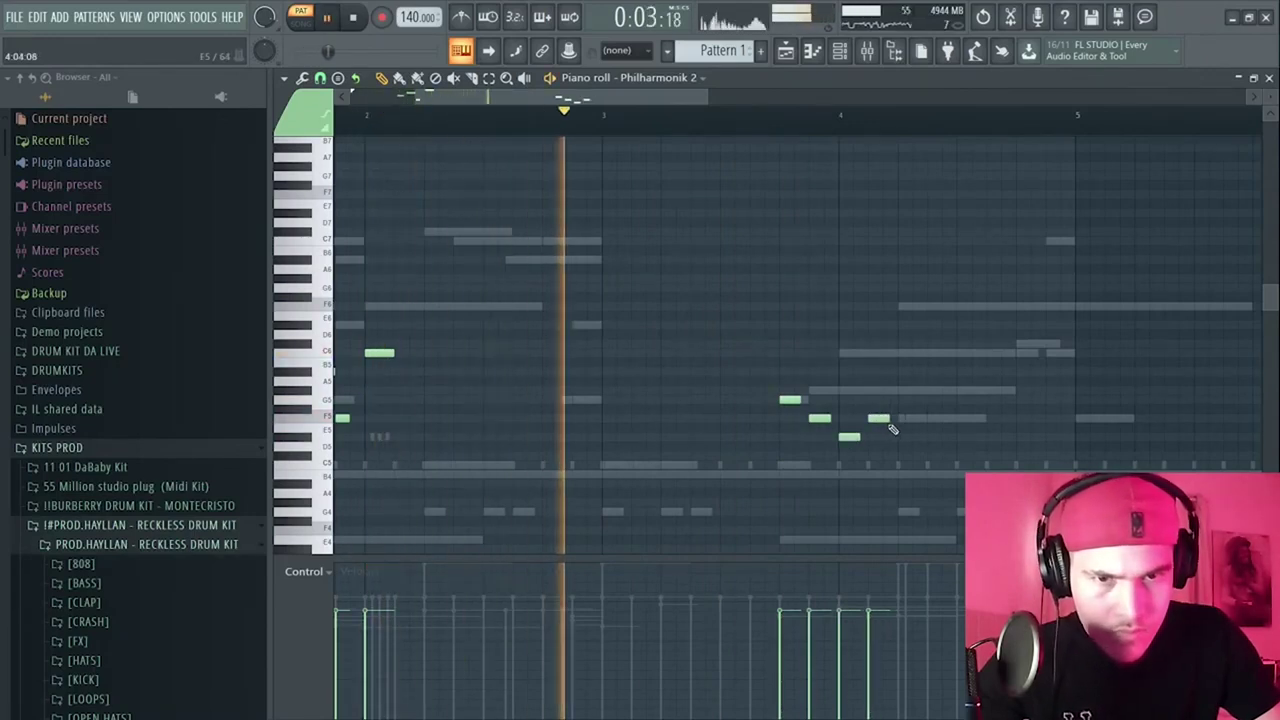
- Try lengthening the run's last note, shifting it to 4:05 and raising it to A#5, with the D#5 note moved just before it
{"action": "left_click_drag", "start_coordinate": [889, 419], "coordinate": [946, 419]}
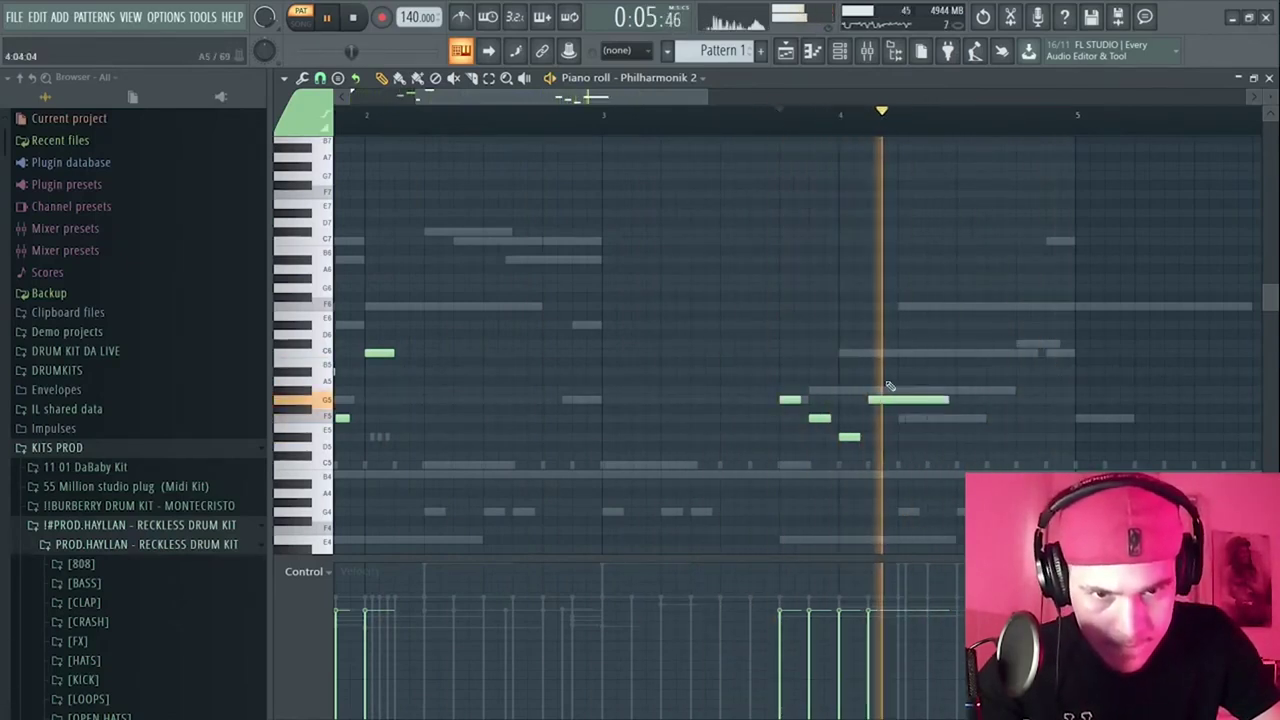
{"action": "left_click_drag", "start_coordinate": [892, 400], "coordinate": [922, 423]}
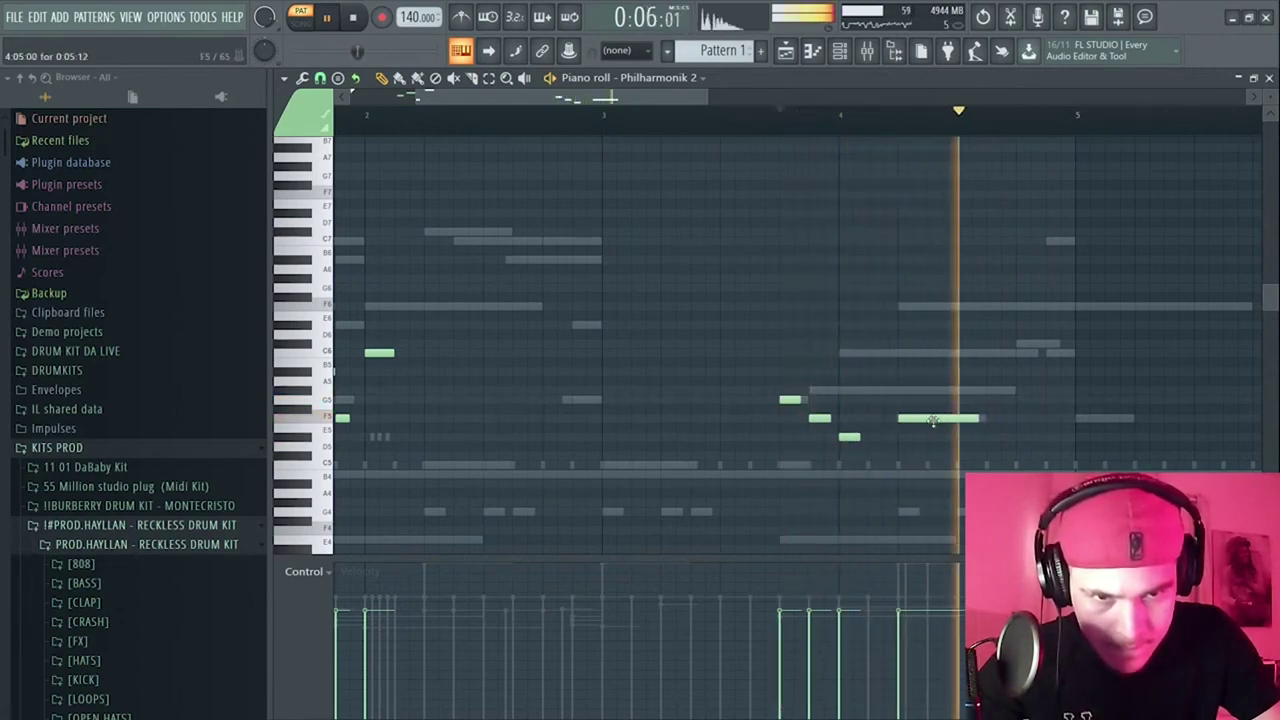
{"action": "key", "text": "space"}
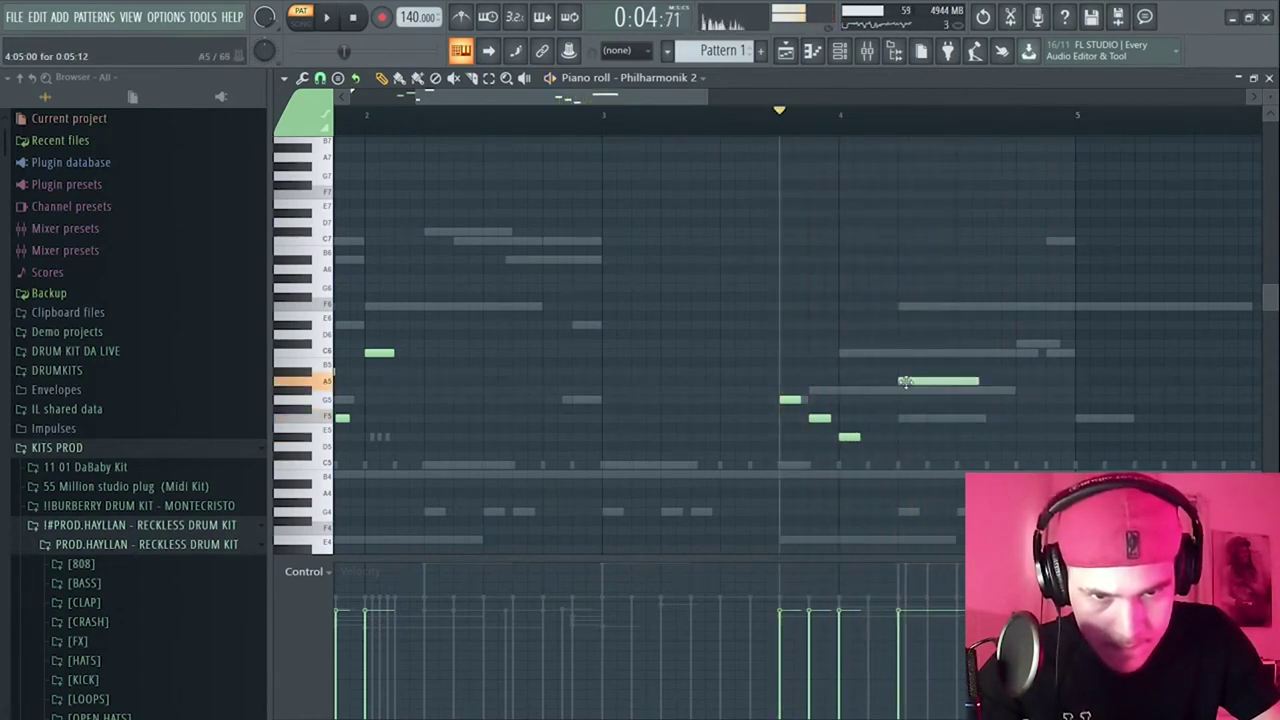
{"action": "left_click_drag", "start_coordinate": [850, 436], "coordinate": [880, 435]}
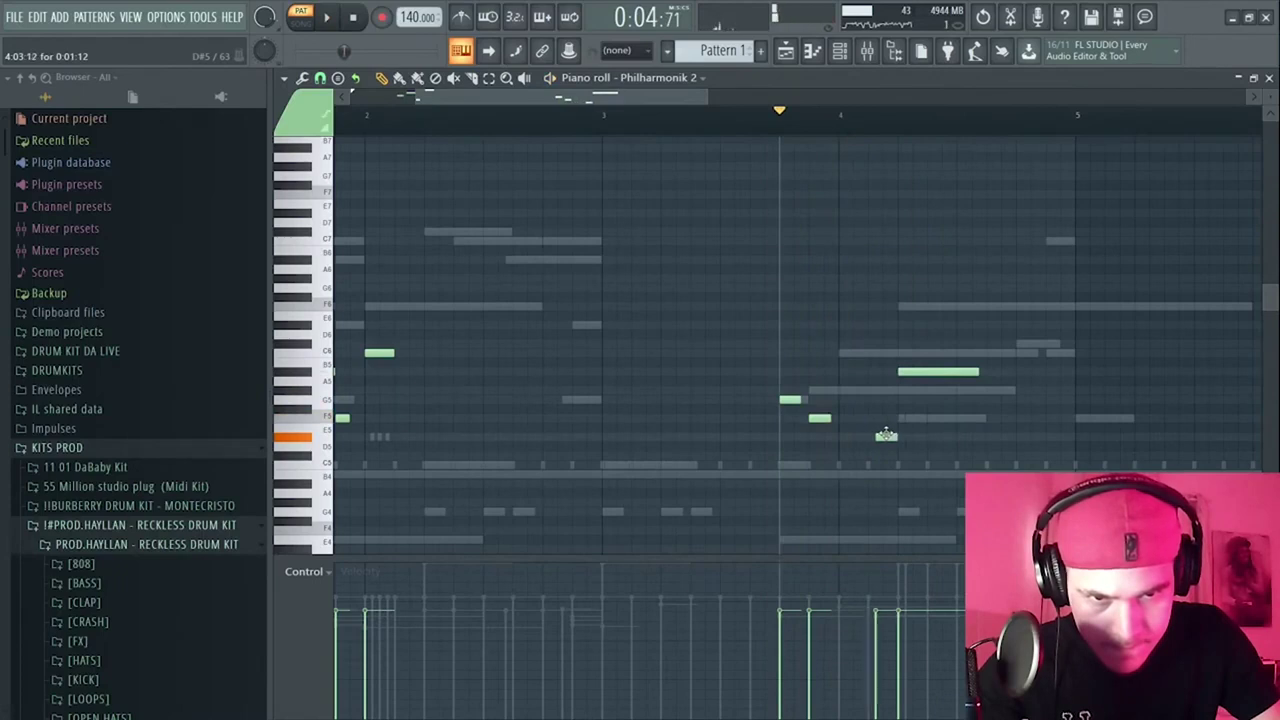
{"action": "key", "text": "space"}
{"action": "key", "text": "space"}
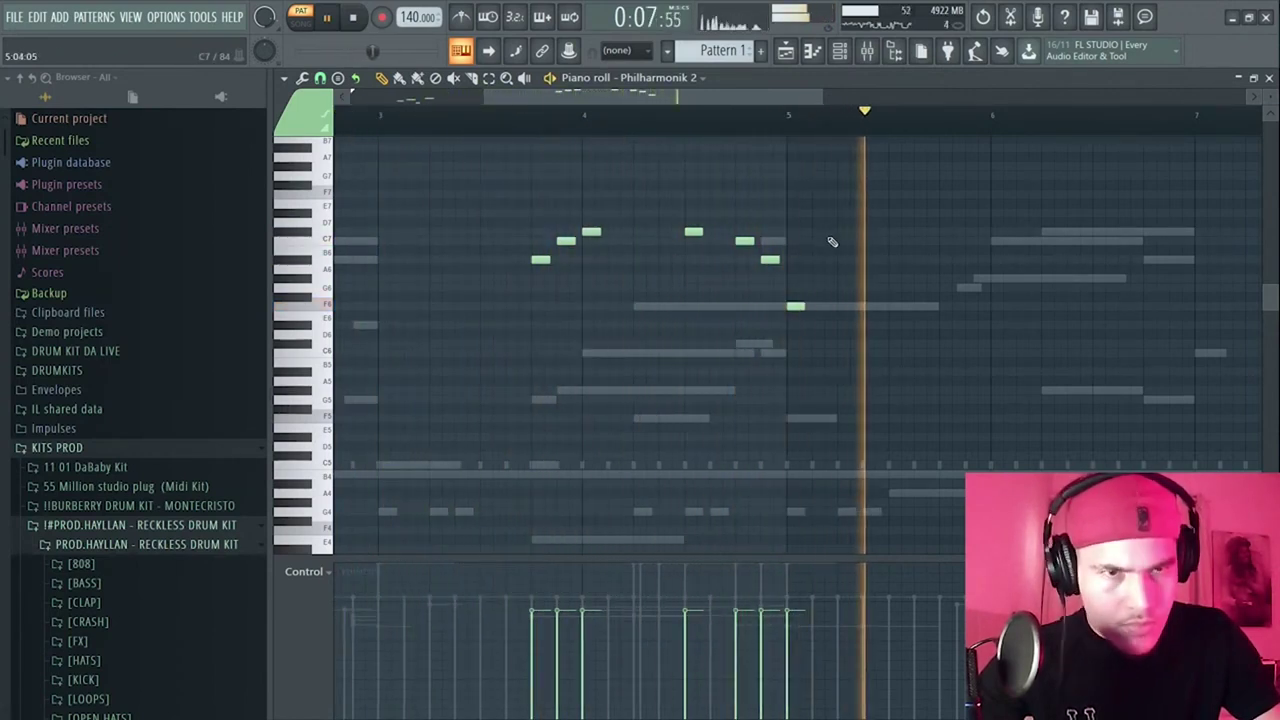
- Duplicate all the Philharmonik 2 notes four bars later, placing an F6 note at the start of bar 1 instead of bar 9
{"action": "scroll", "coordinate": [669, 250], "scroll_direction": "down", "scroll_amount": 3}
{"action": "left_click_drag", "start_coordinate": [760, 163], "coordinate": [168, 516]}
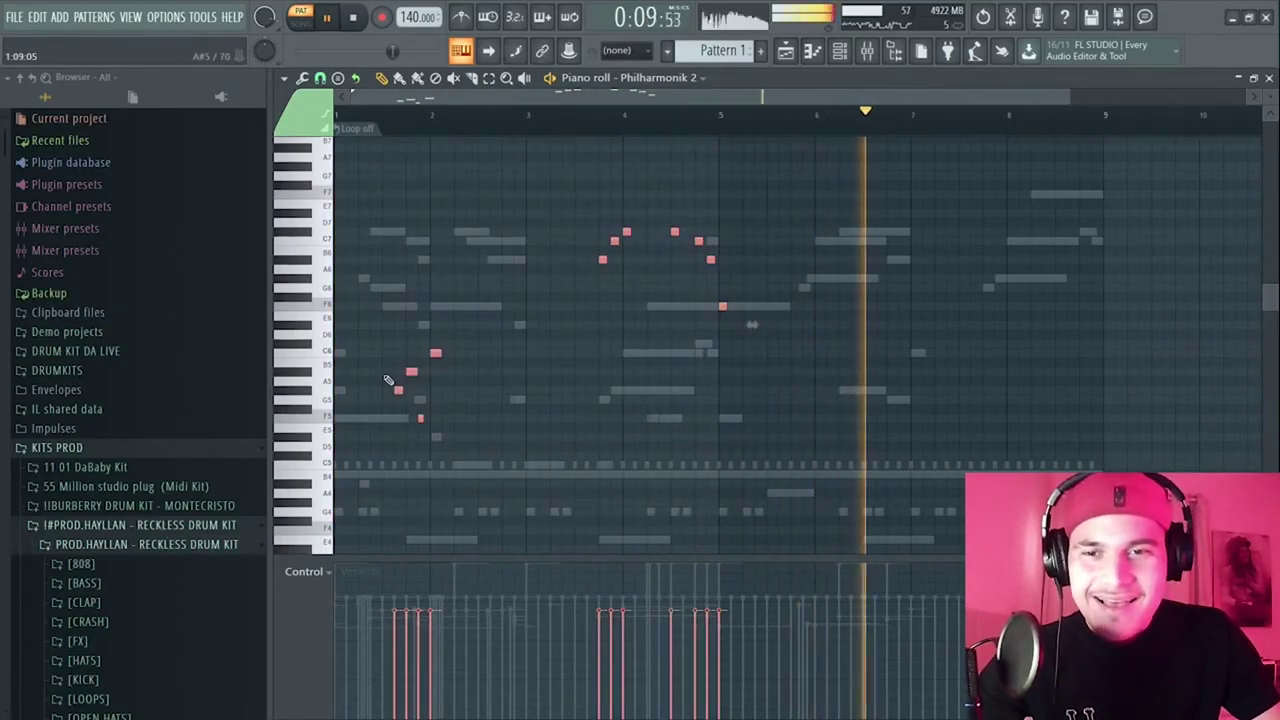
{"action": "key", "text": "space"}
{"action": "left_click_drag", "start_coordinate": [435, 355], "coordinate": [728, 358]}
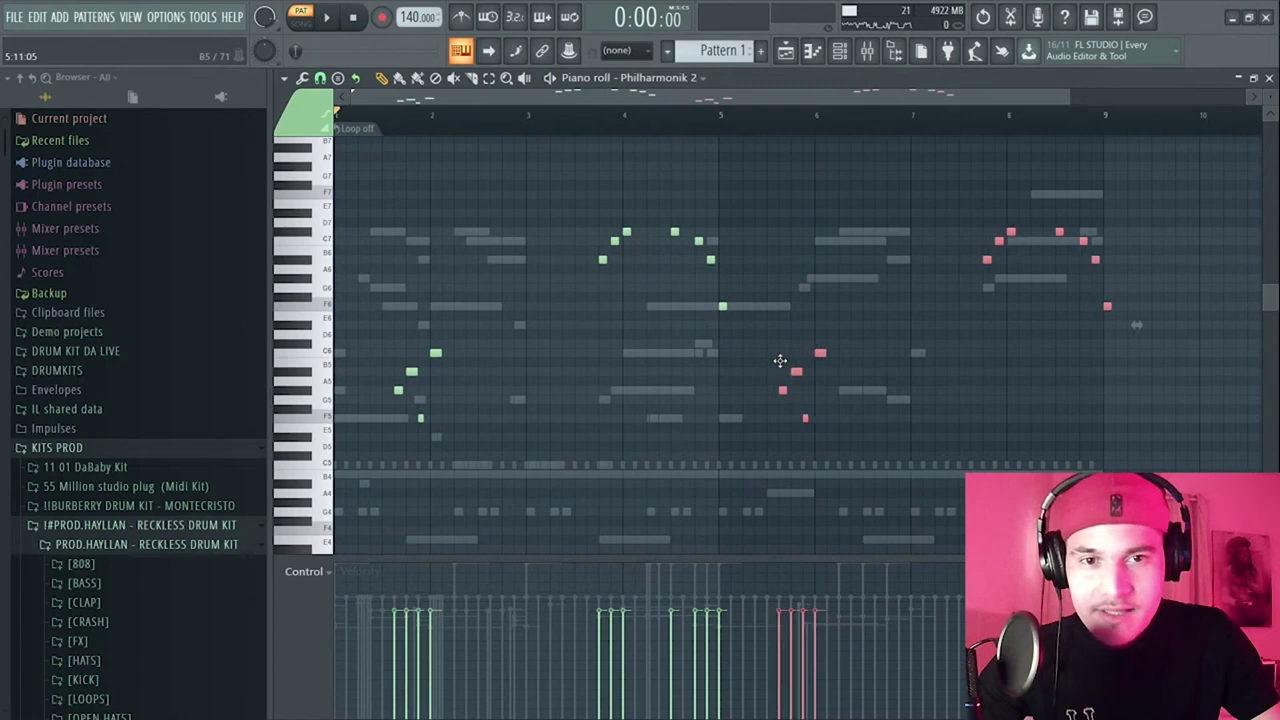
{"action": "left_click", "coordinate": [391, 120]}
{"action": "key", "text": "space"}
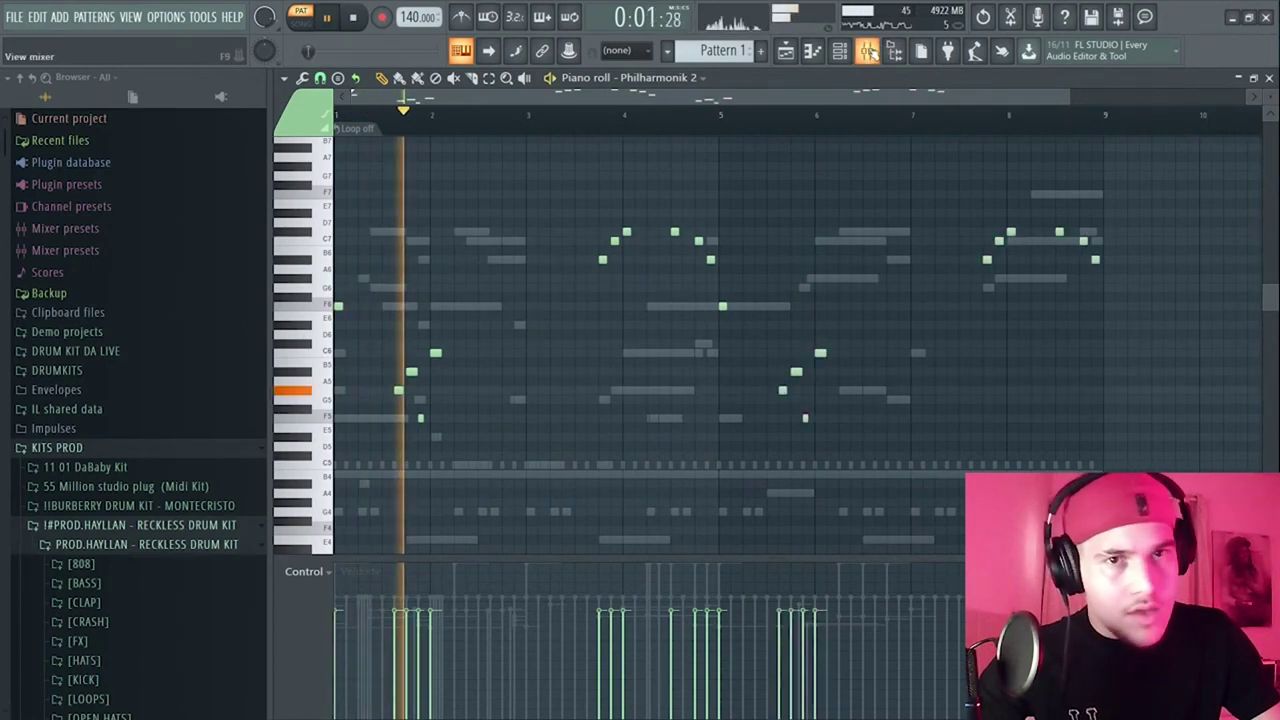
- Select the Arcade track in the mixer and open the Philharmonik 2 instrument from the channel rack
{"action": "left_click", "coordinate": [840, 51]}
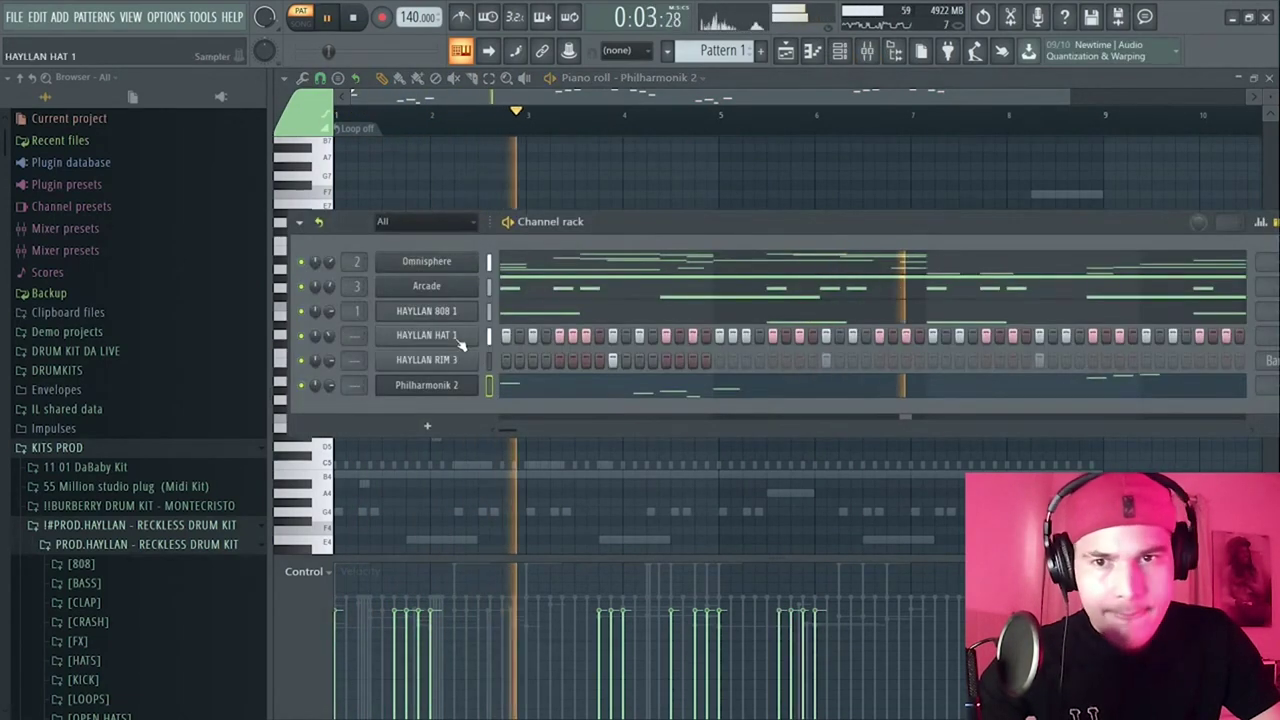
{"action": "left_click", "coordinate": [846, 58]}
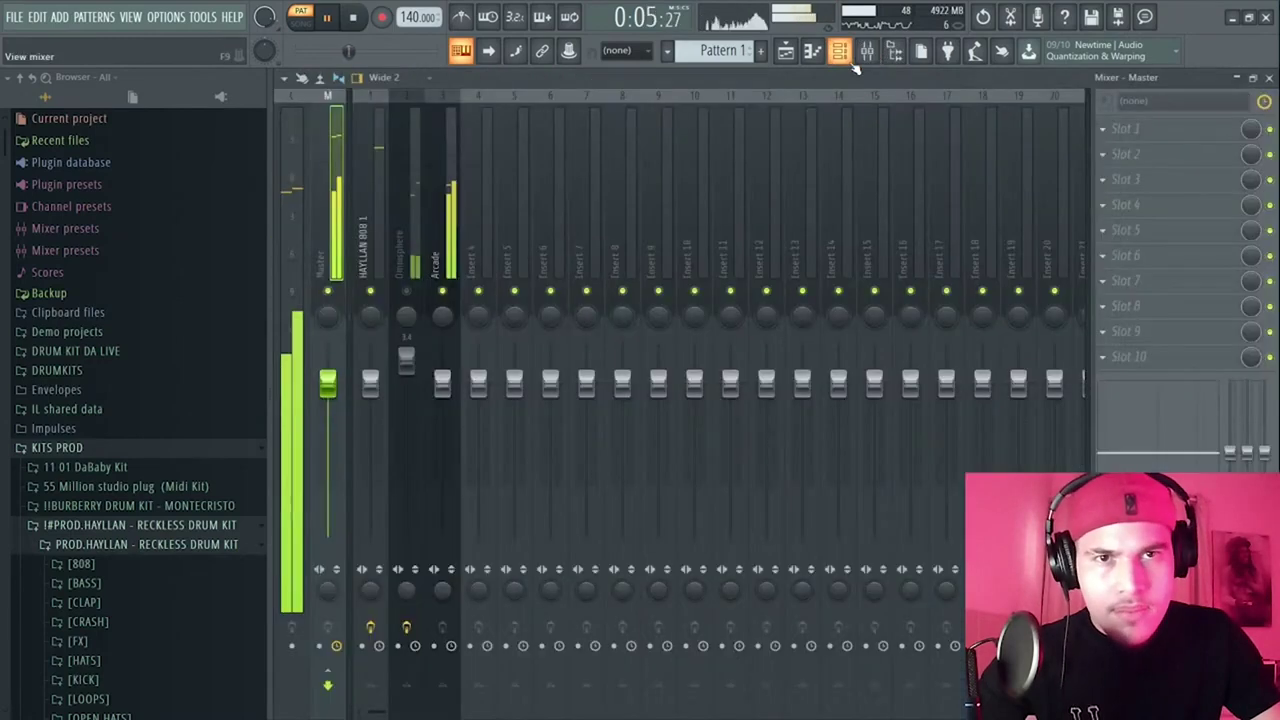
{"action": "left_click", "coordinate": [436, 280]}
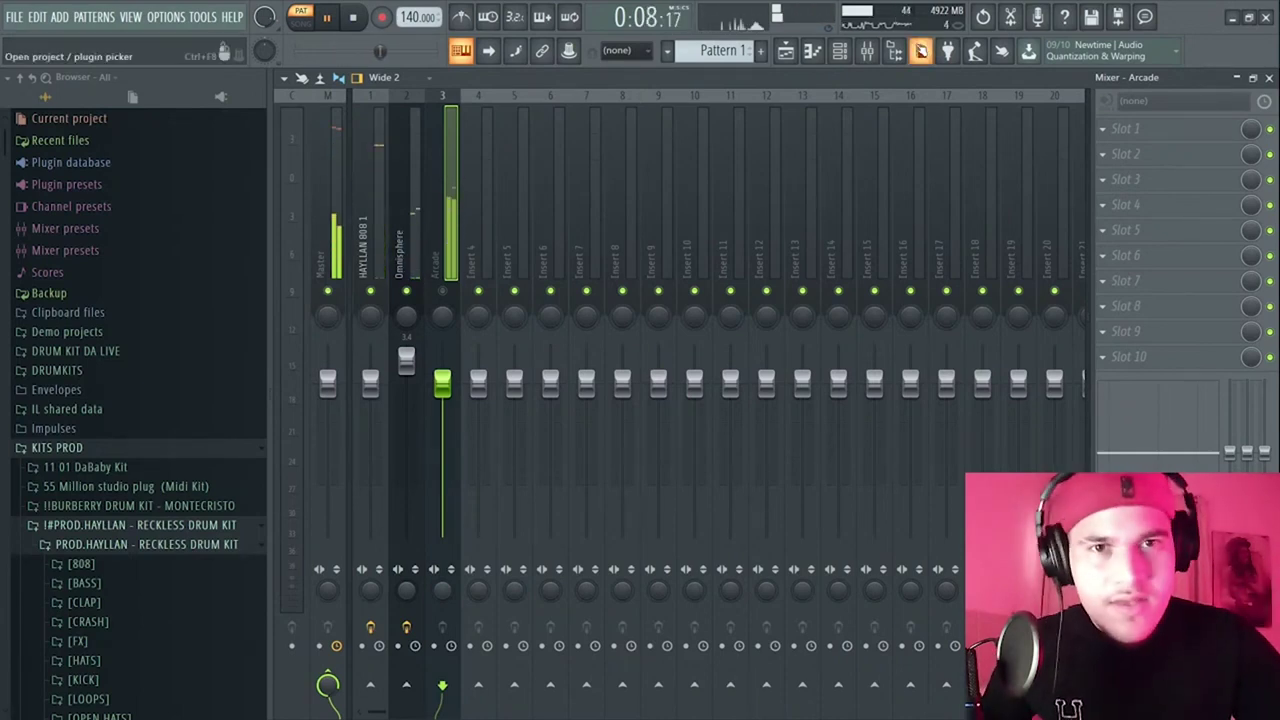
{"action": "left_click", "coordinate": [839, 50]}
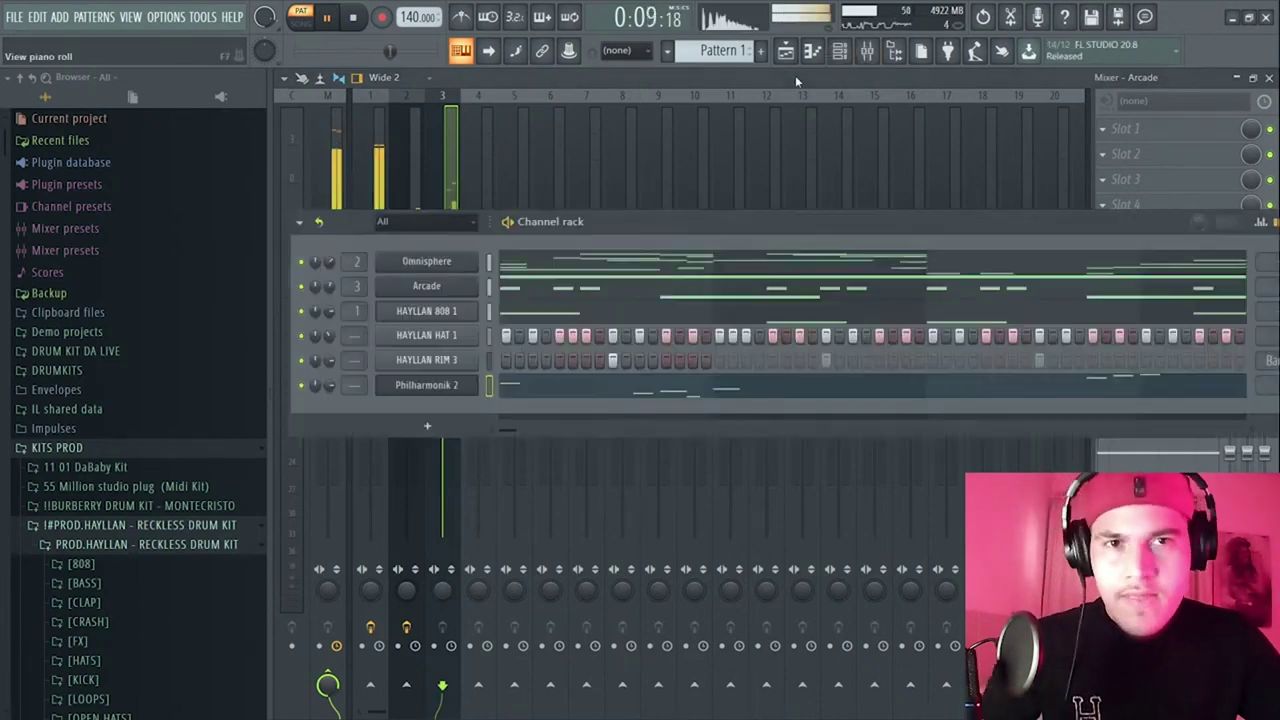
{"action": "left_click", "coordinate": [460, 389]}
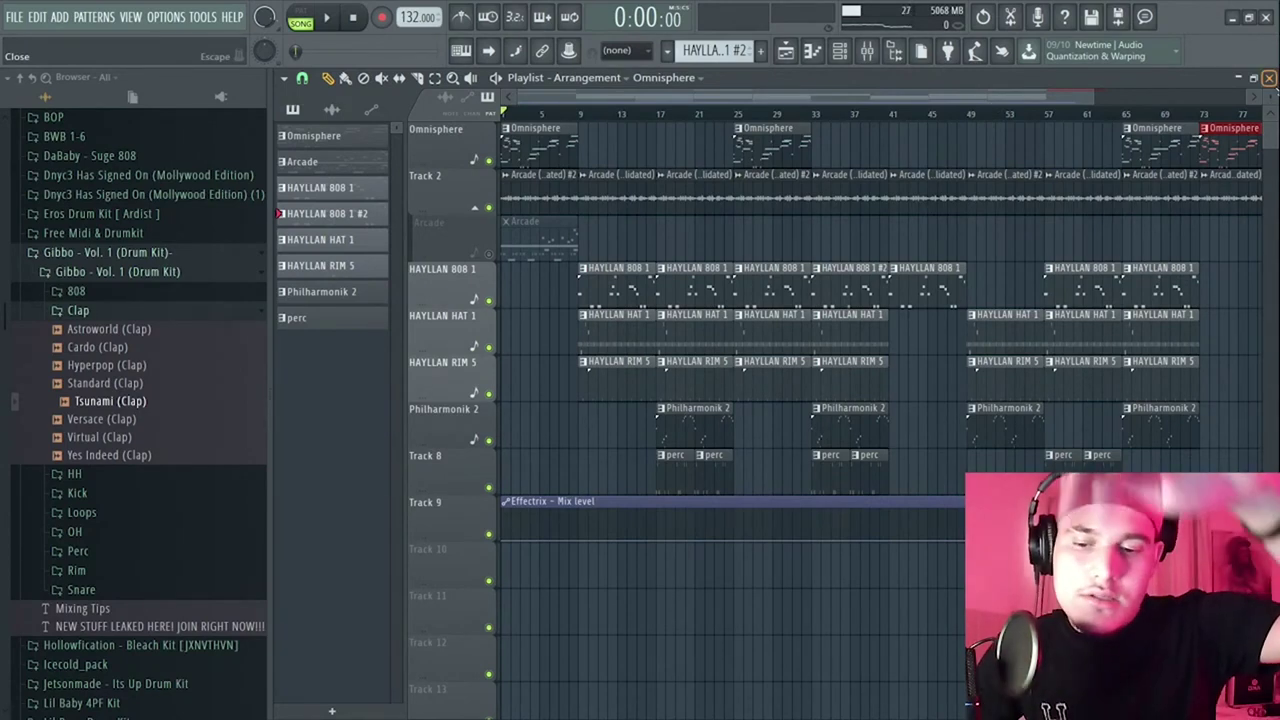
- Play the arrangement in song mode, close the HalfTime effect of the Omnisphere mixer track and return to the Playlist
{"action": "key", "text": "space"}
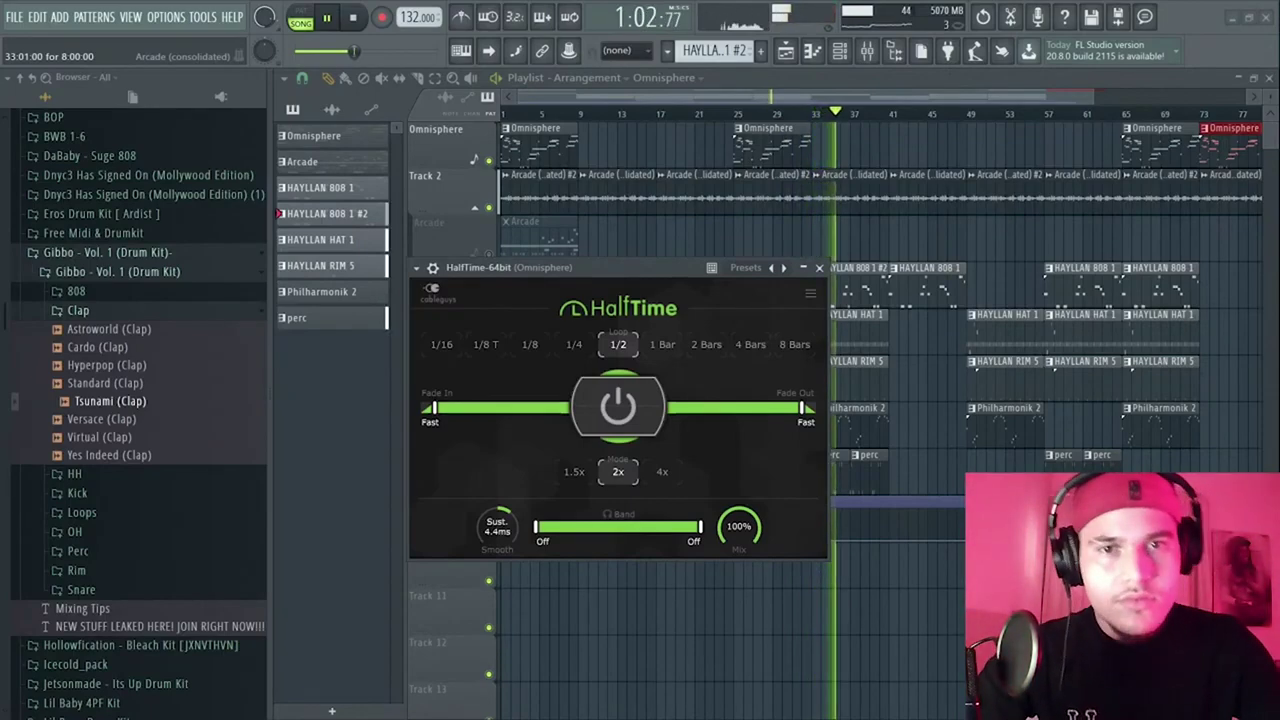
{"action": "left_click", "coordinate": [820, 270]}
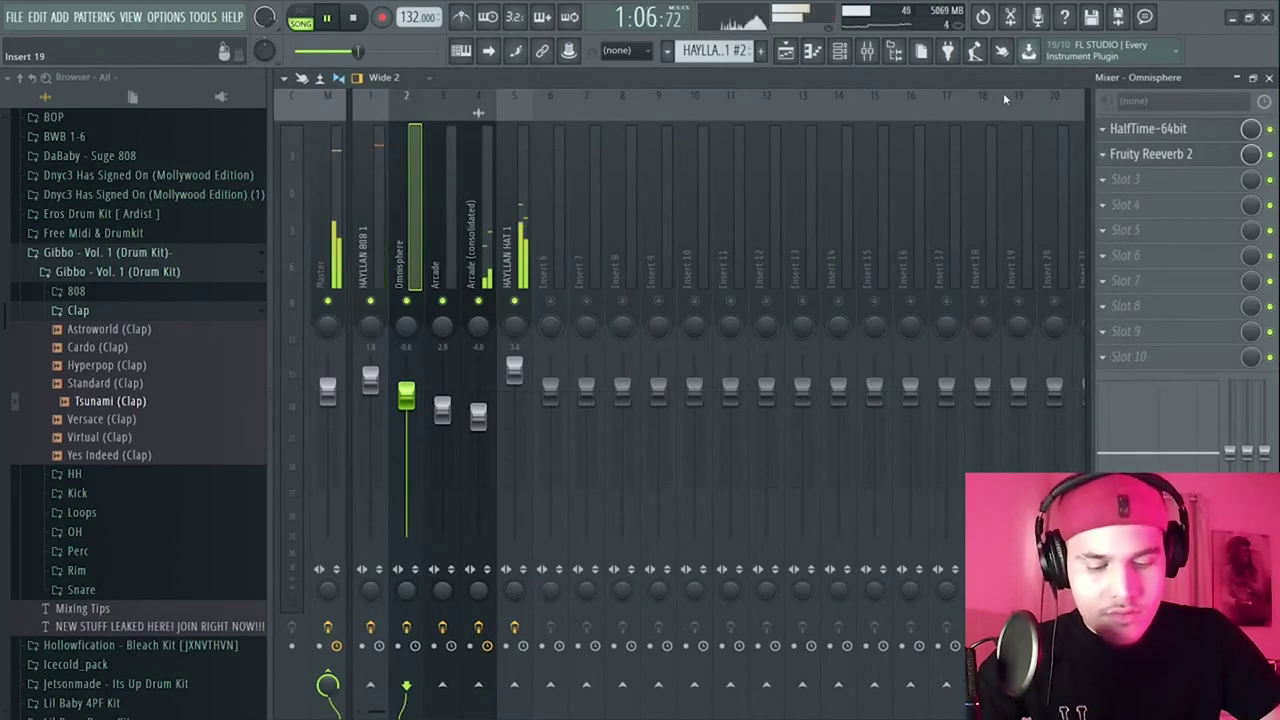
{"action": "left_click", "coordinate": [786, 50]}
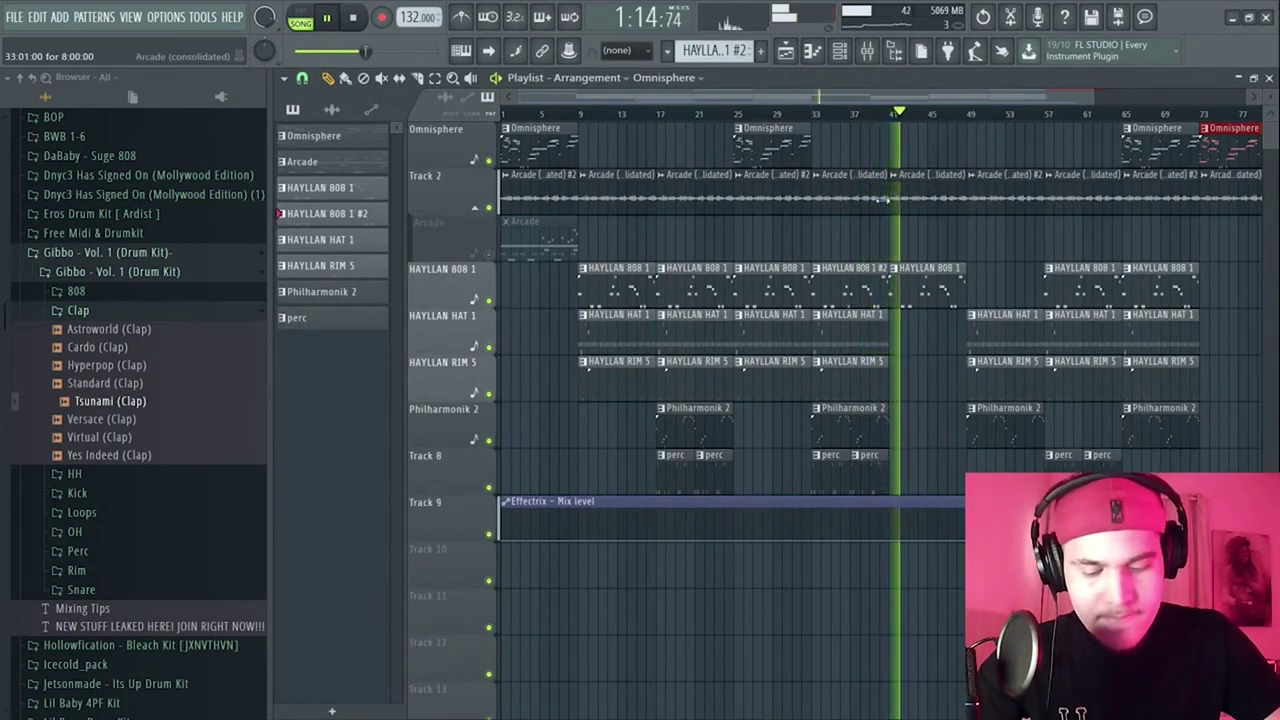
- Examine the second half of the Playlist arrangement, from about bar 41 to bar 81, while the song plays
{"action": "scroll", "coordinate": [943, 256], "scroll_direction": "right", "scroll_amount": 4}
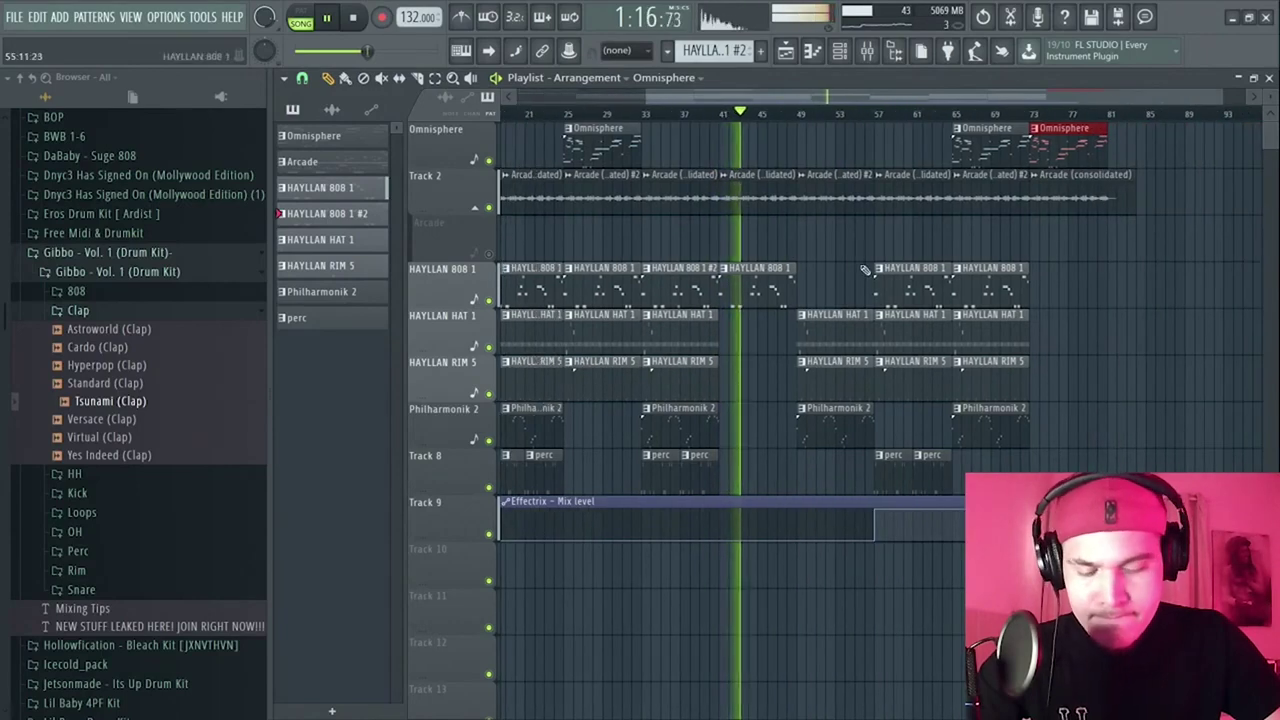
{"action": "scroll", "coordinate": [864, 270], "scroll_direction": "up", "scroll_amount": 1}
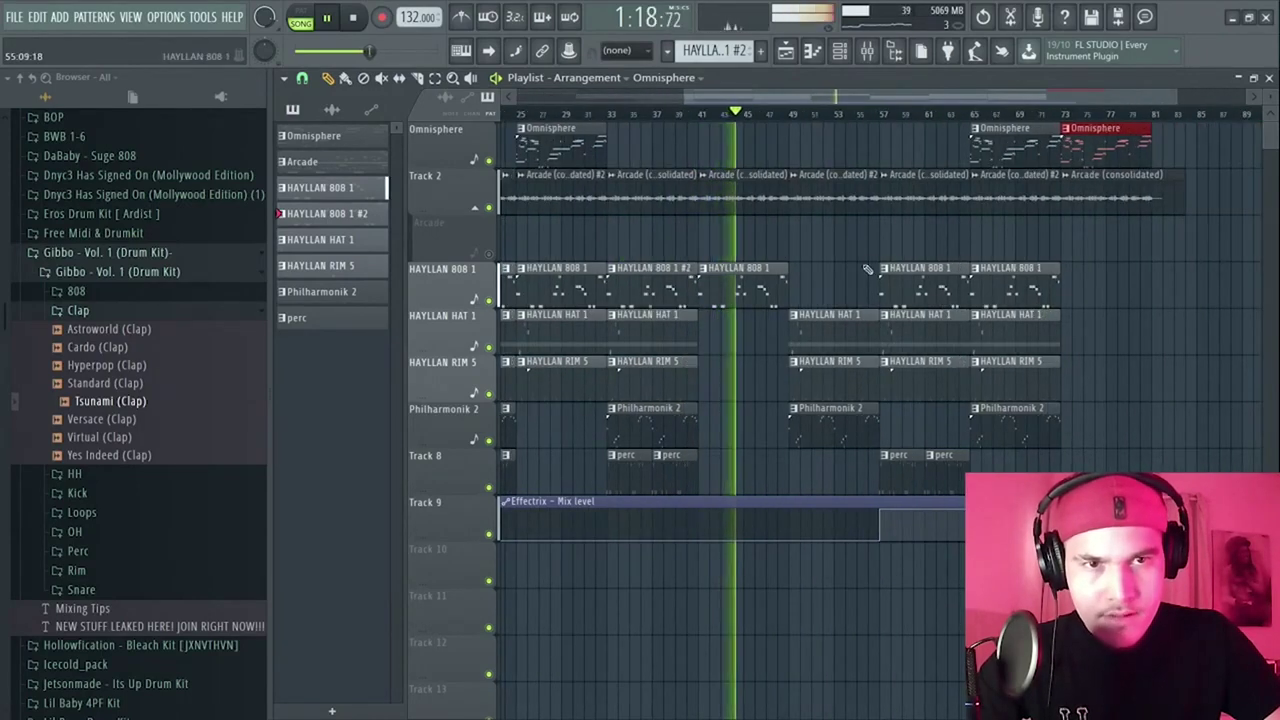
{"action": "scroll", "coordinate": [771, 268], "scroll_direction": "right", "scroll_amount": 2}
{"action": "scroll", "coordinate": [830, 262], "scroll_direction": "up", "scroll_amount": 1}
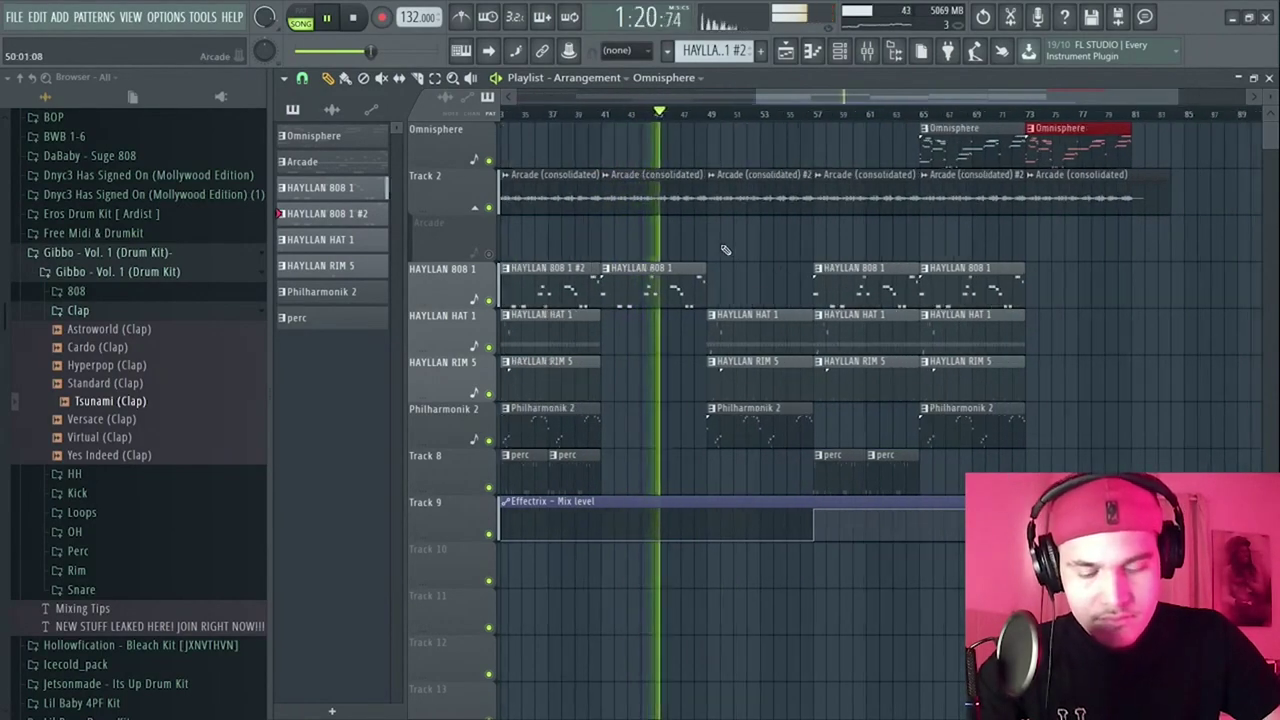
{"action": "scroll", "coordinate": [880, 251], "scroll_direction": "up", "scroll_amount": 2}
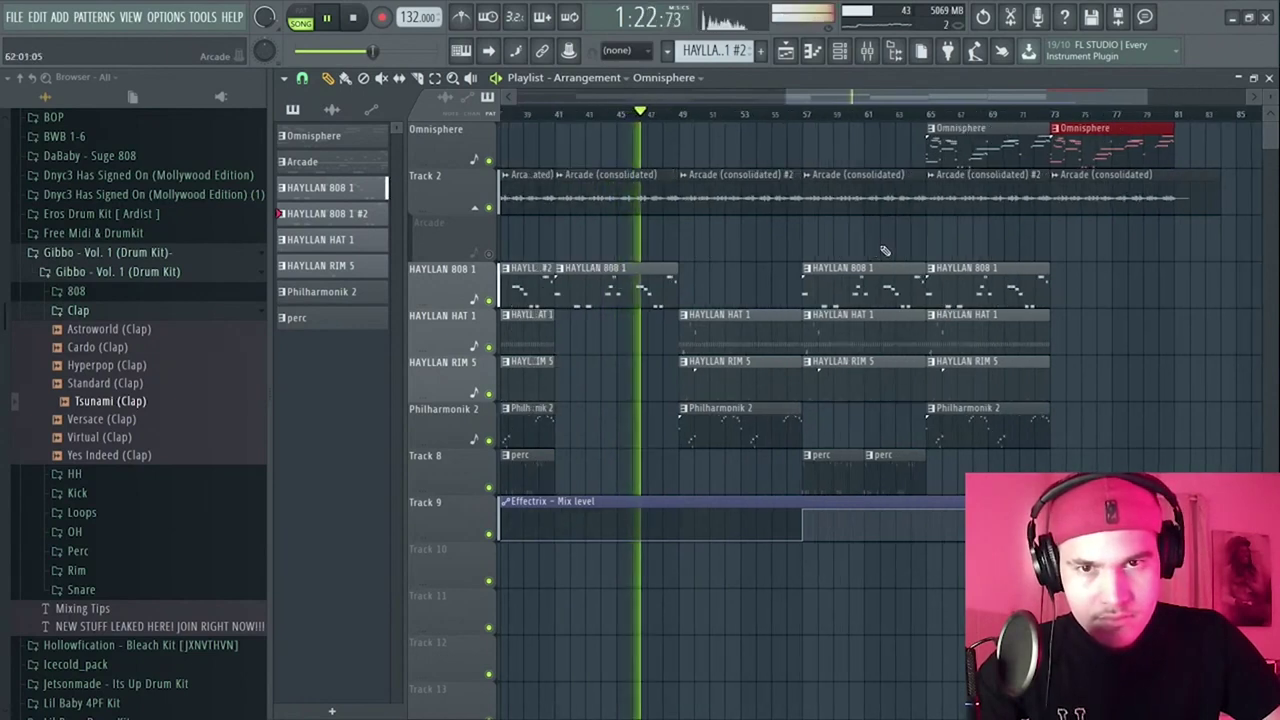
{"action": "scroll", "coordinate": [1117, 236], "scroll_direction": "left", "scroll_amount": 1}
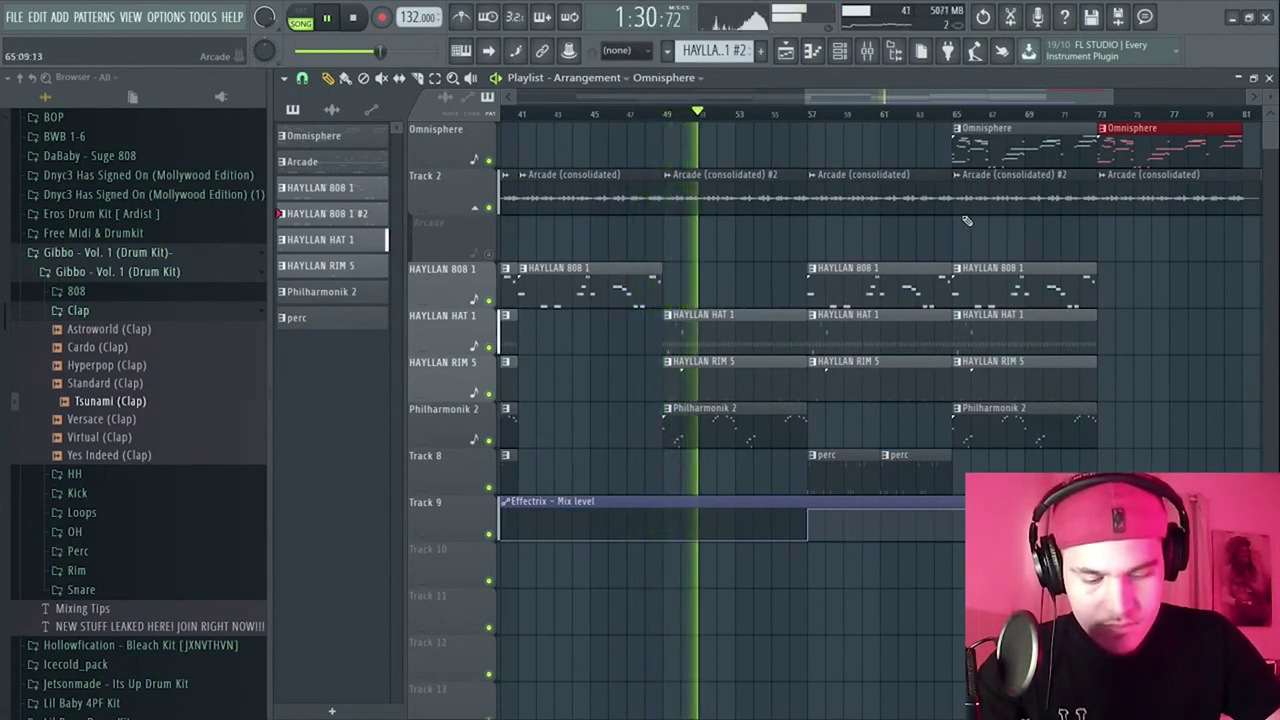
{"action": "scroll", "coordinate": [968, 216], "scroll_direction": "right", "scroll_amount": 2}
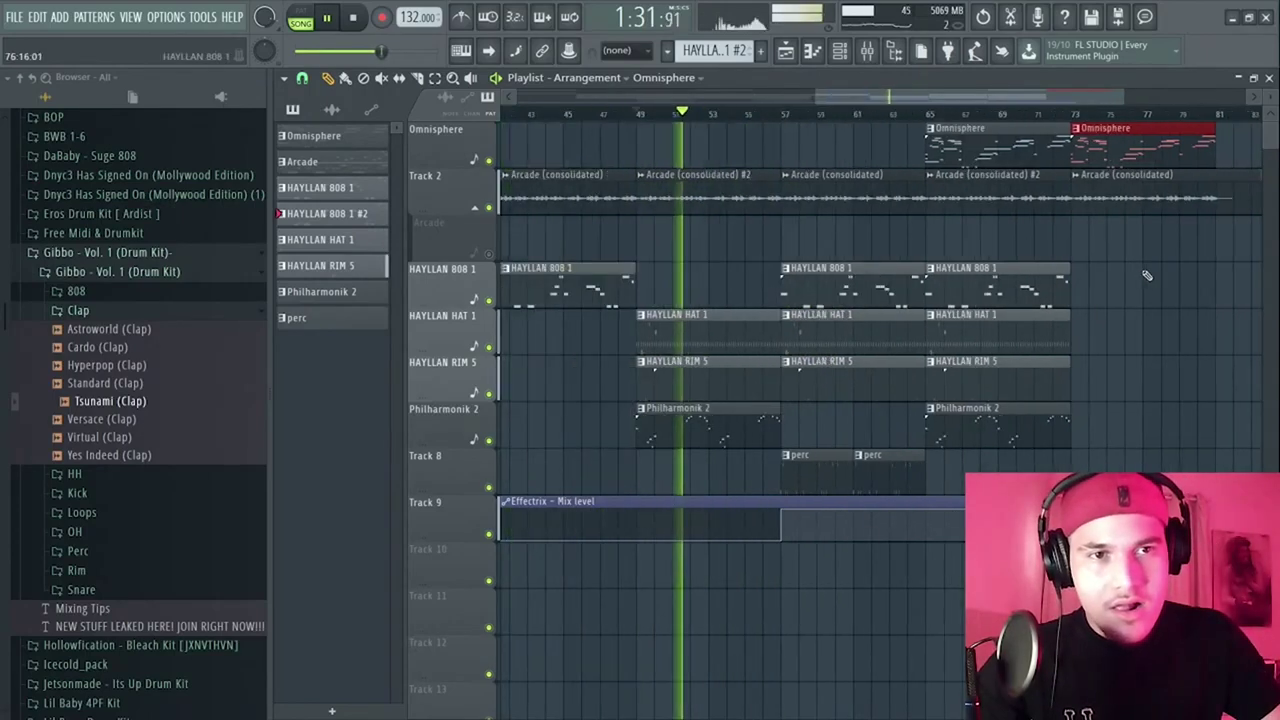